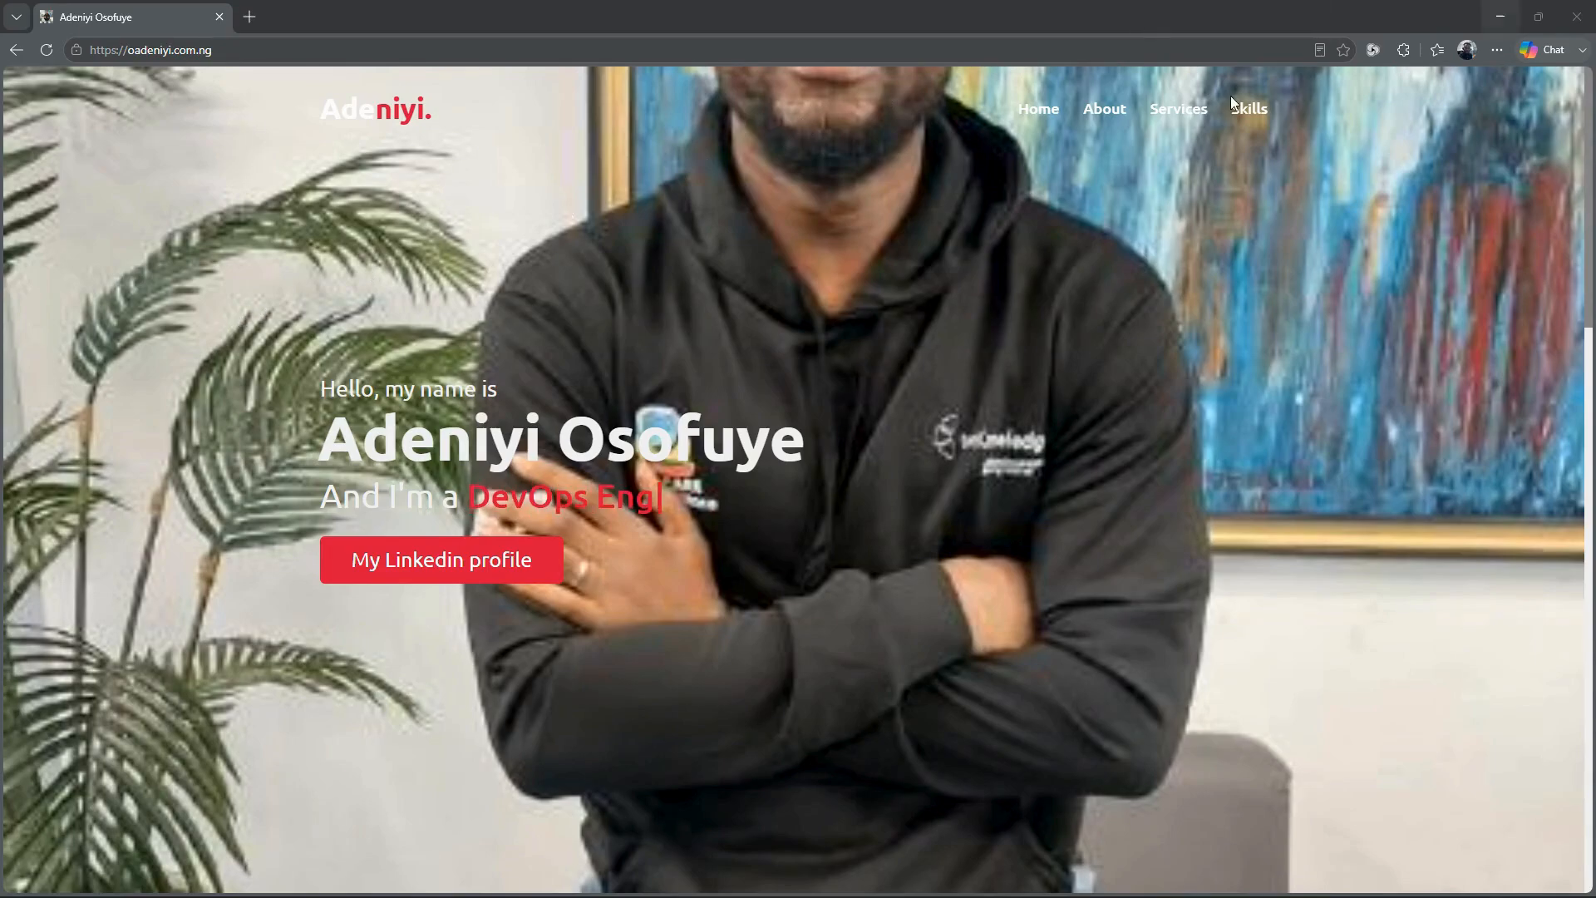
Step: Open github.com in a new browser tab
{"action": "left_click", "coordinate": [251, 17]}
{"action": "type", "text": "gi"}
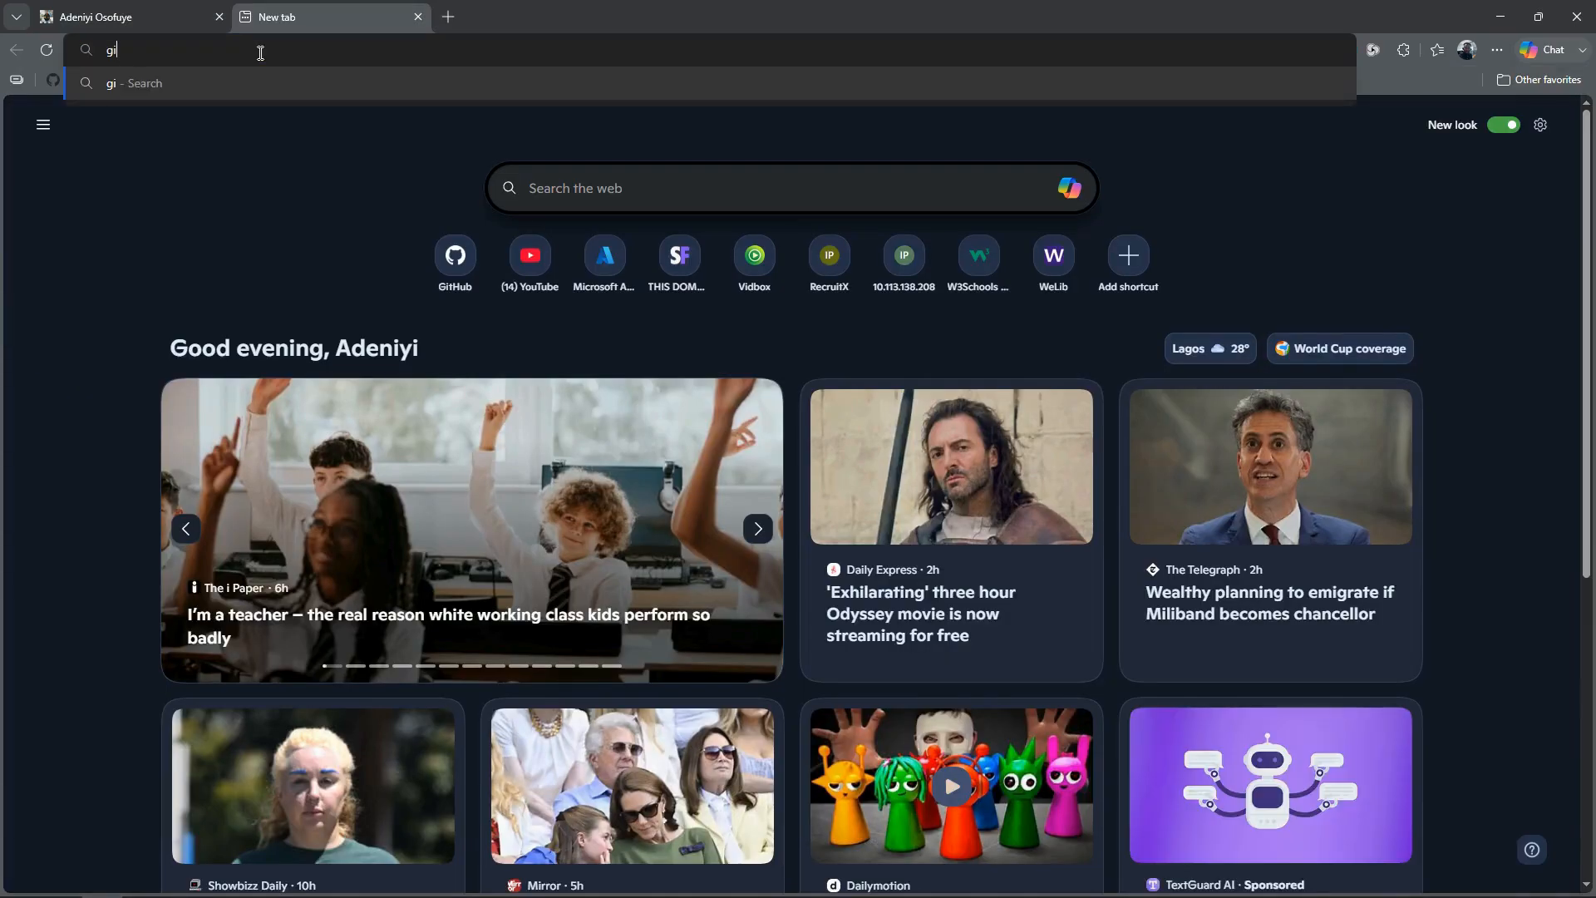
{"action": "type", "text": "thub.com"}
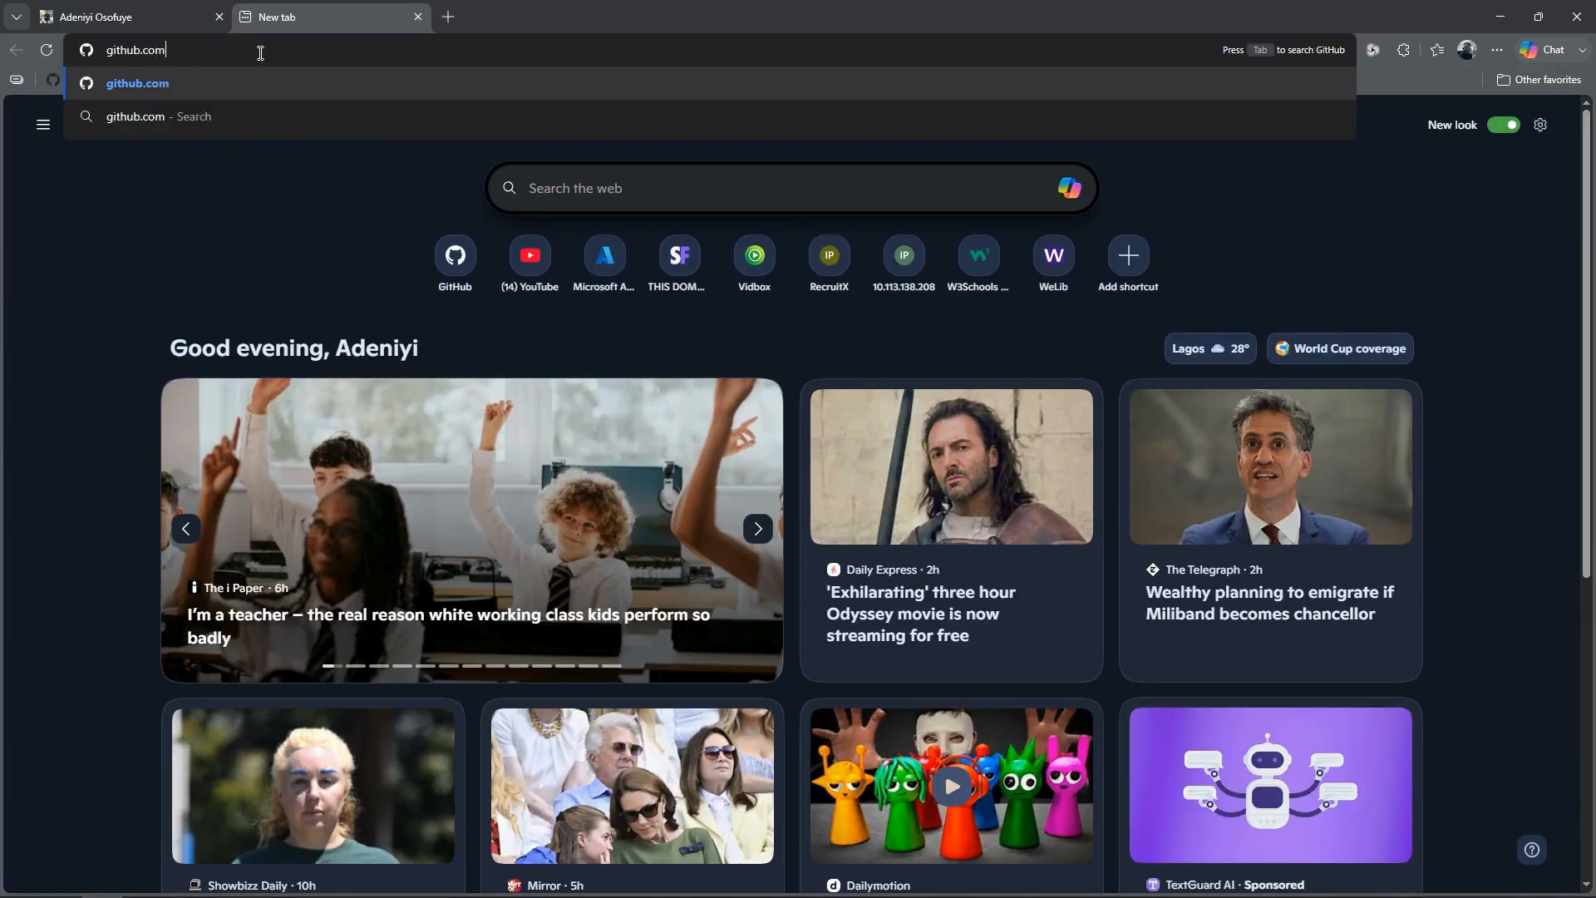
{"action": "key", "text": "Return"}
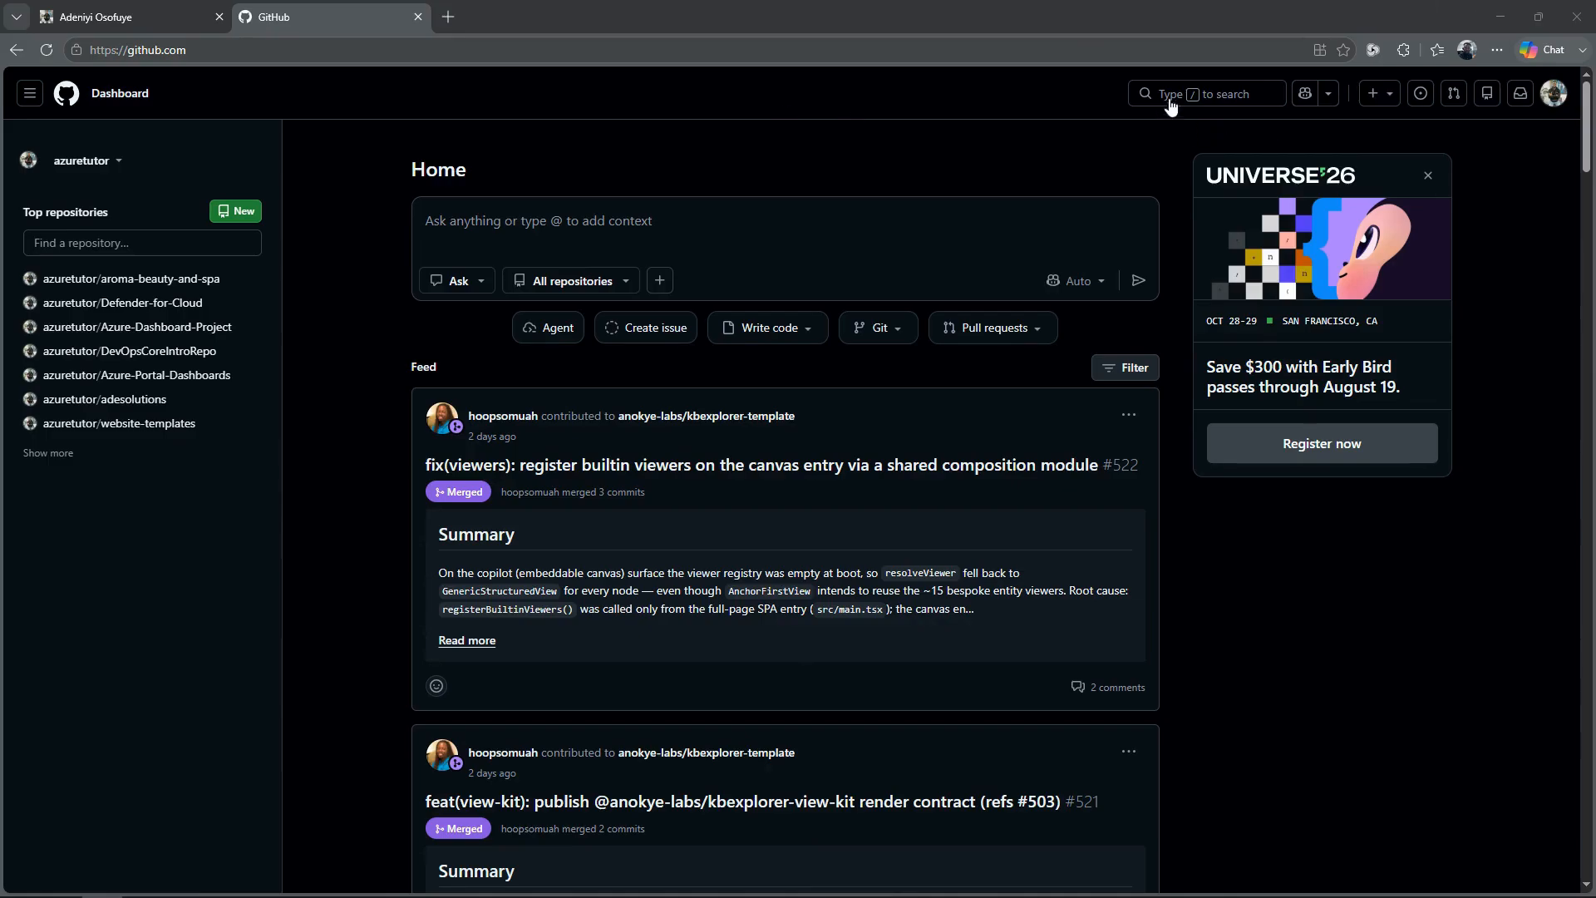
Step: Find the octocat/Spoon-Knife repository on GitHub and fork its main branch into the personal account under the same name
{"action": "left_click", "coordinate": [1178, 95]}
{"action": "type", "text": "s"}
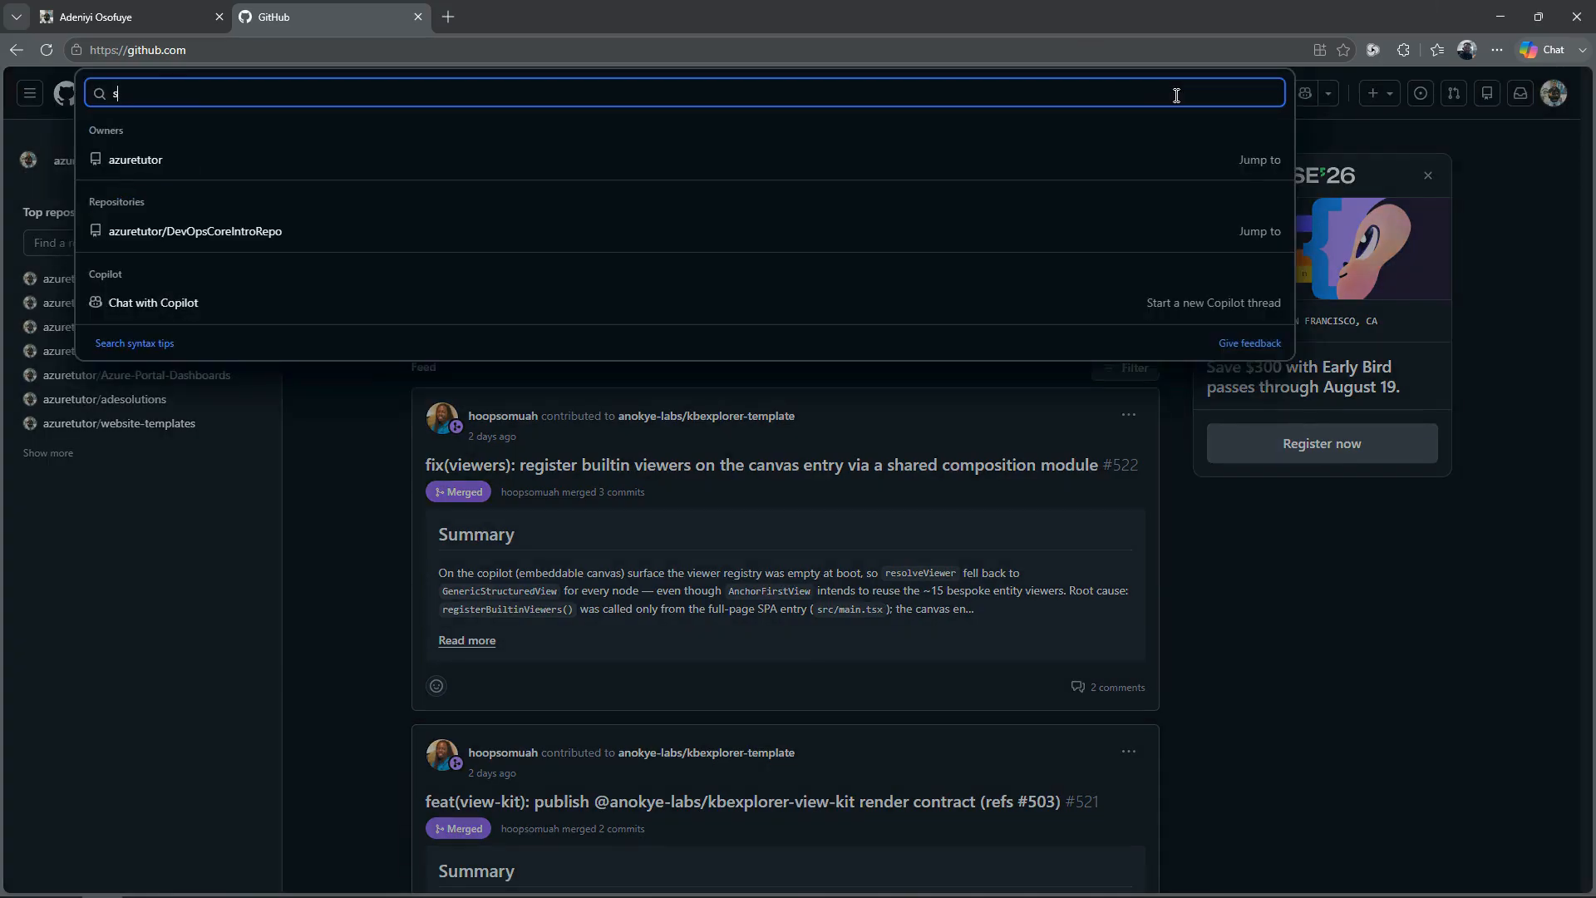
{"action": "type", "text": "pooj"}
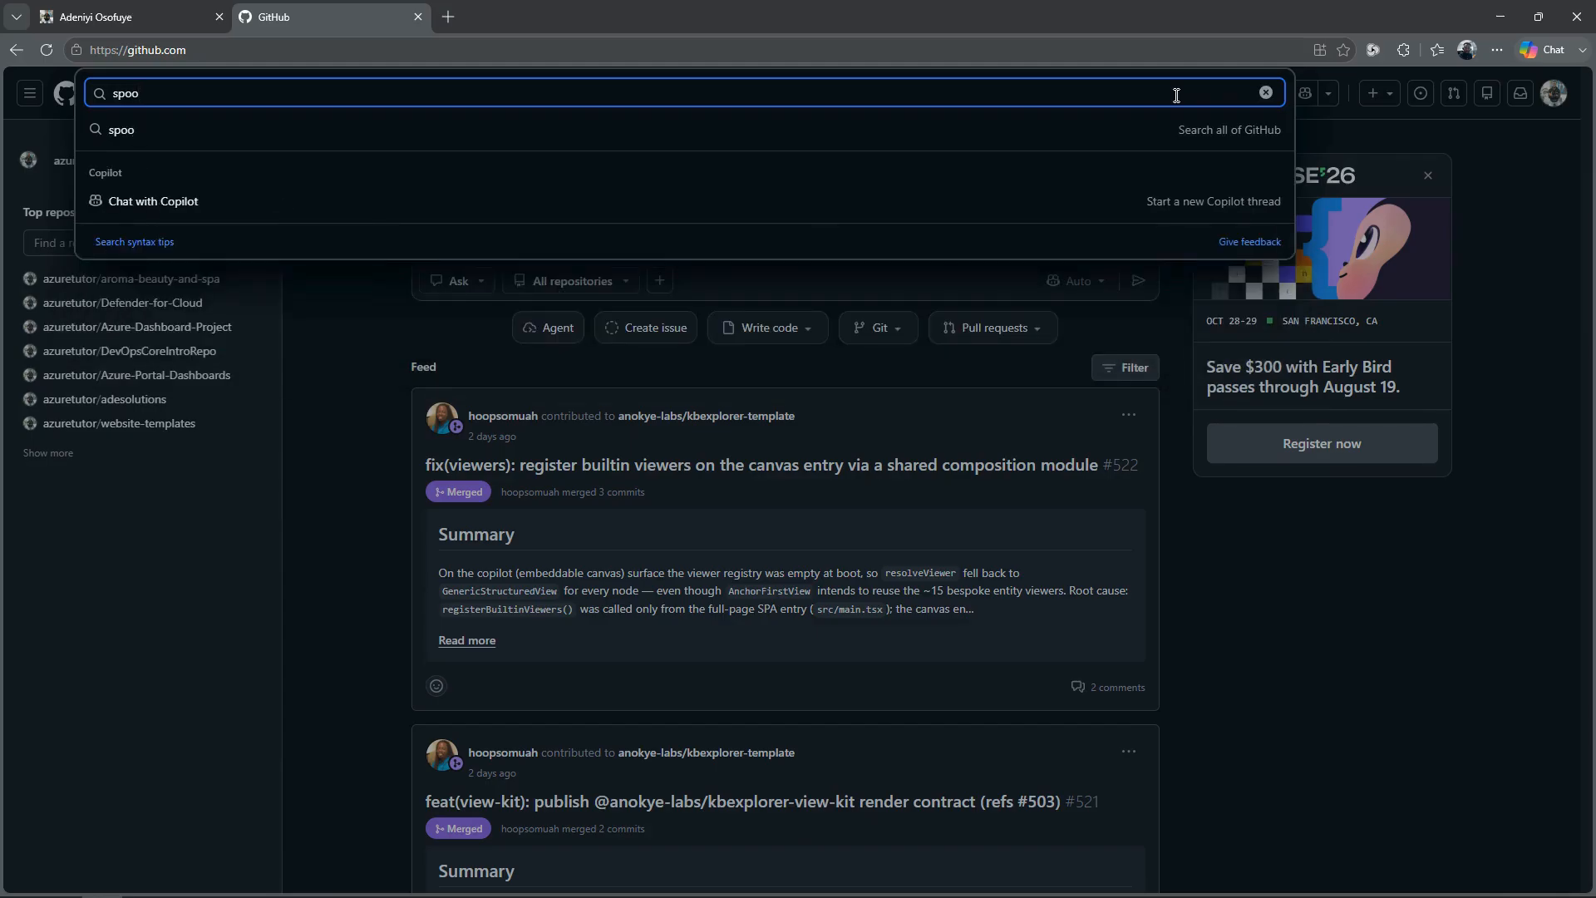
{"action": "type", "text": "-knife"}
{"action": "key", "text": "Return"}
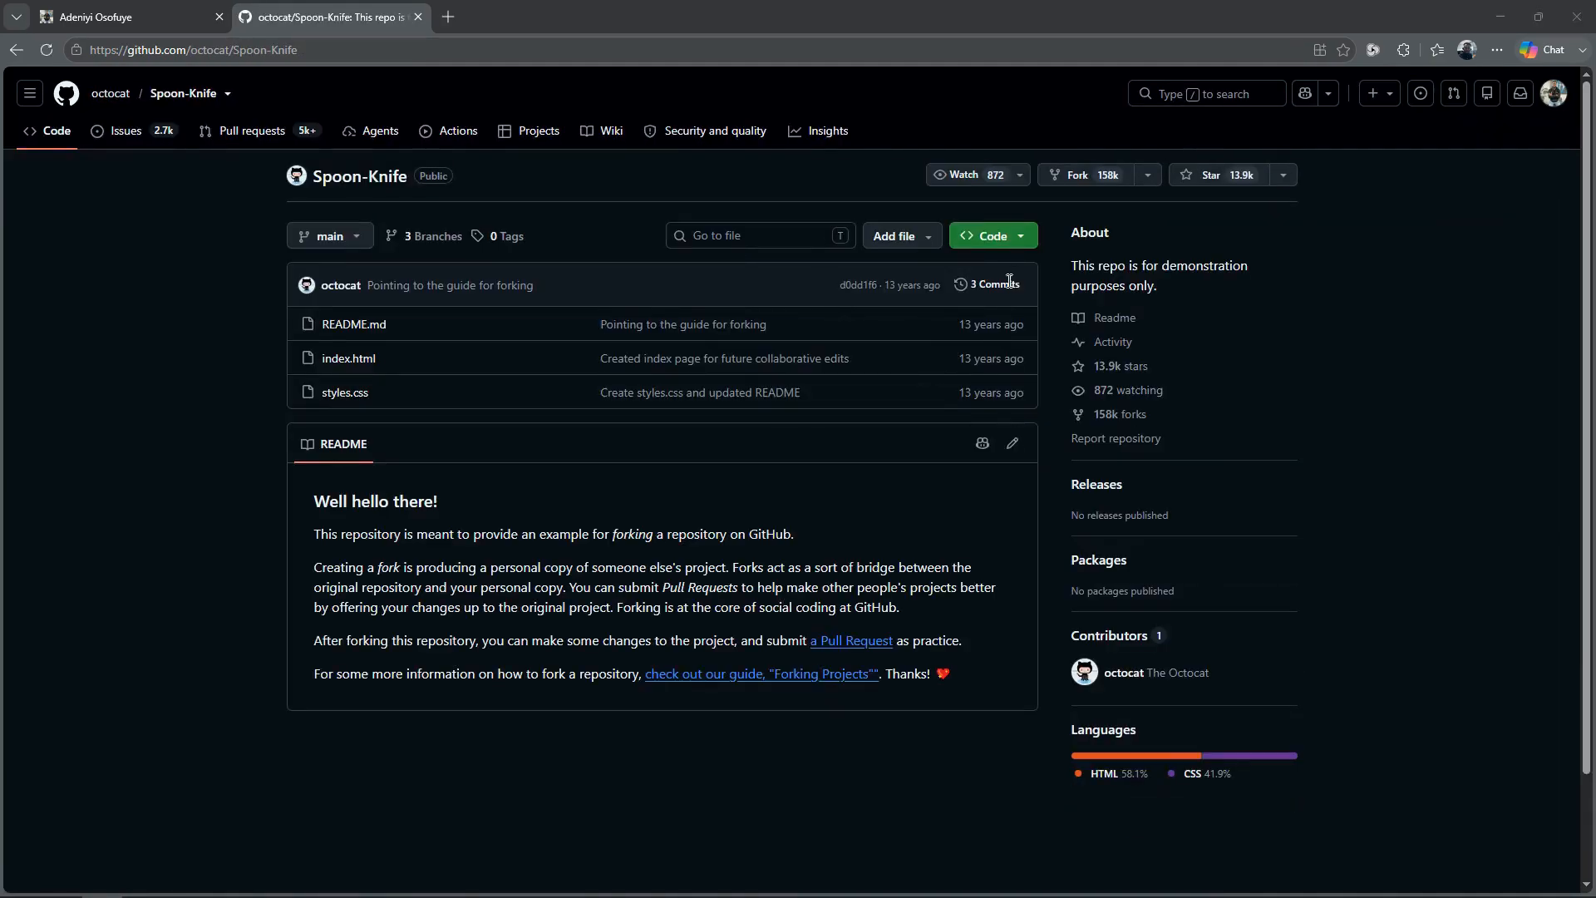
{"action": "left_click", "coordinate": [1090, 164]}
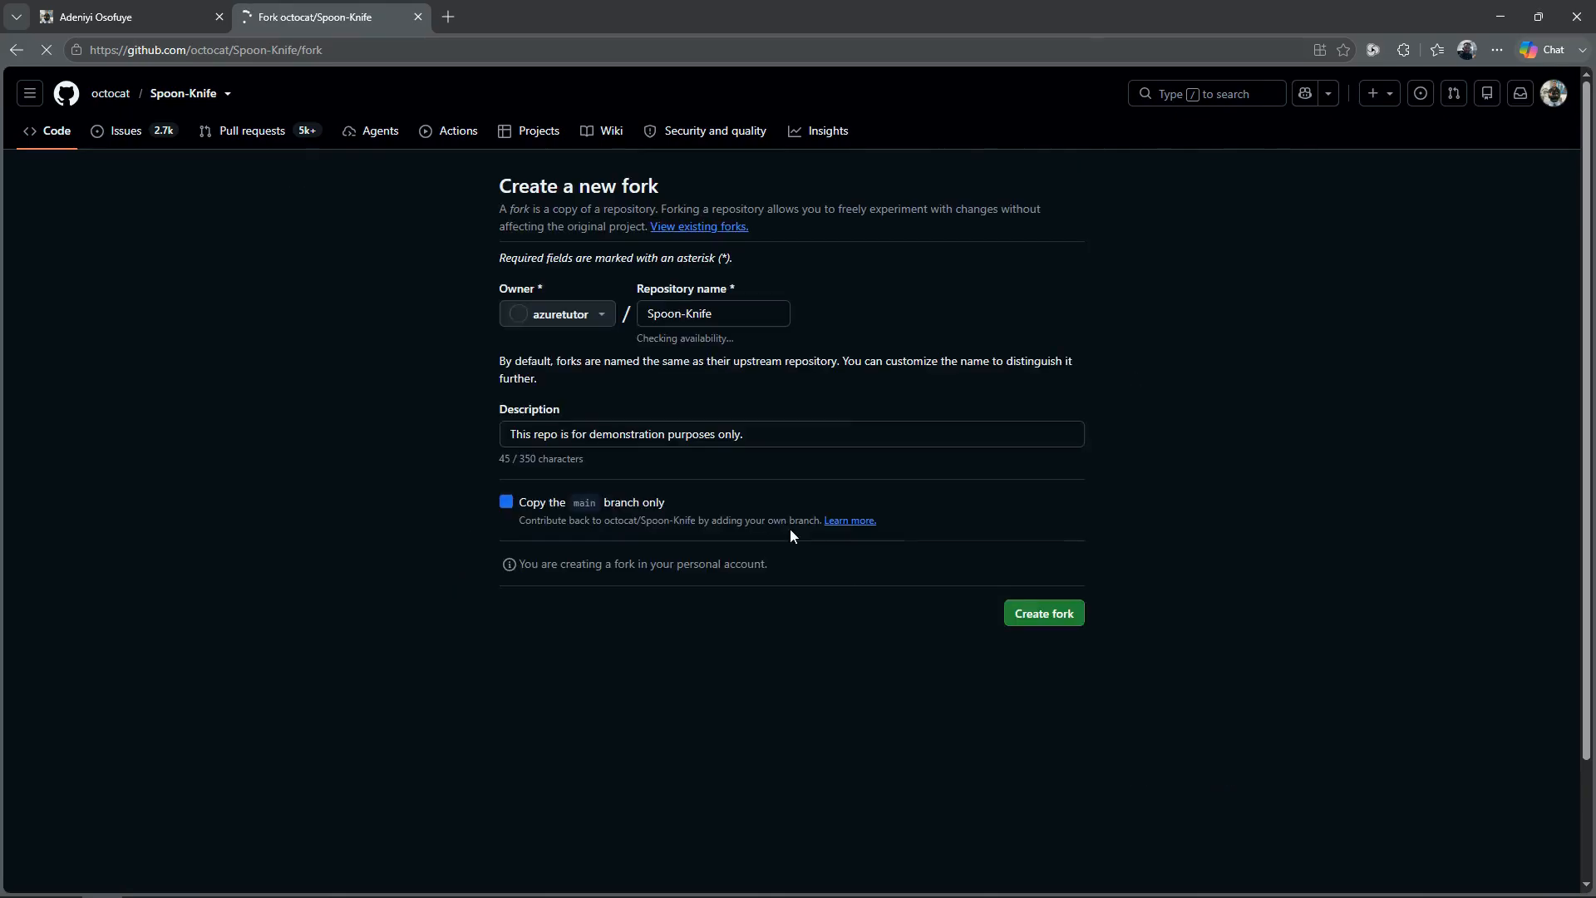
{"action": "left_click", "coordinate": [1043, 615]}
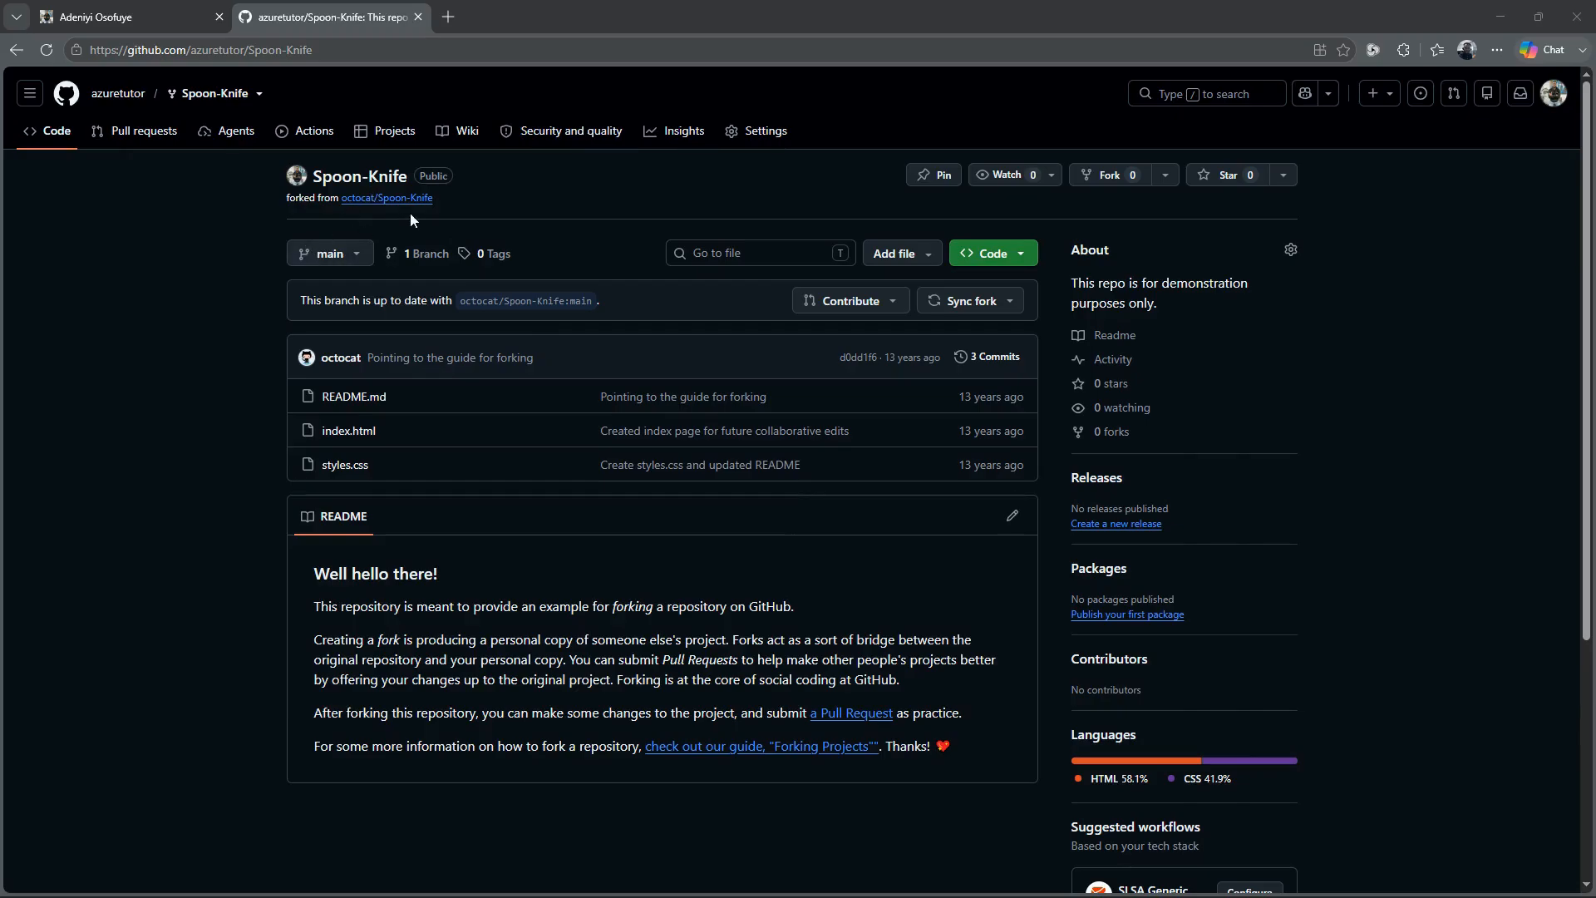
Step: Enable the Issues feature in the forked Spoon-Knife repository's general settings
{"action": "left_click", "coordinate": [740, 131]}
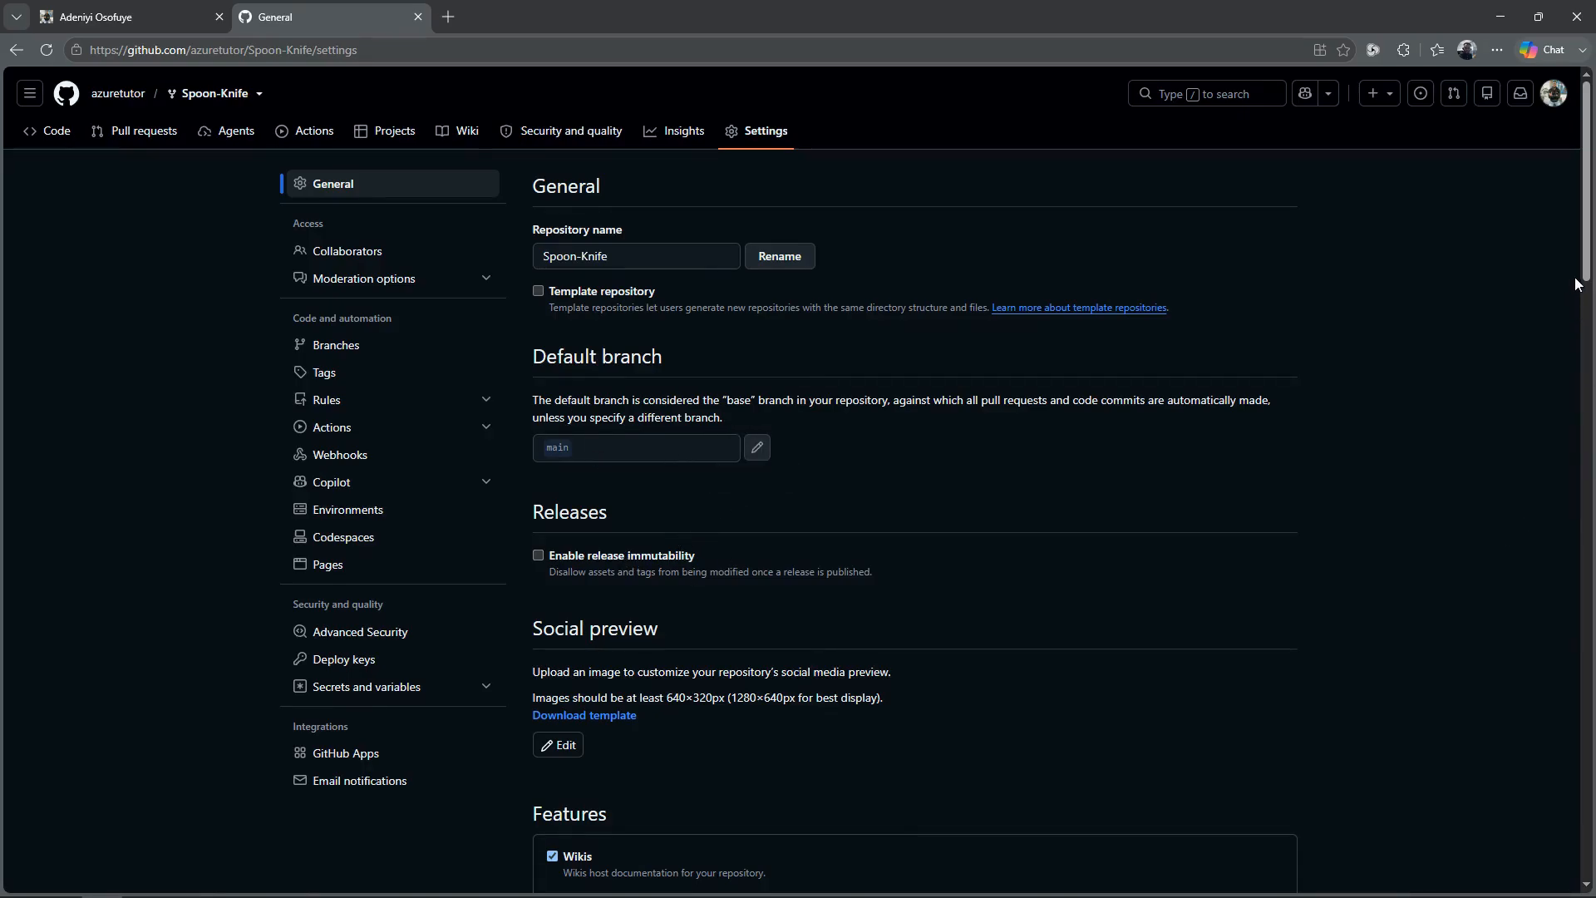
{"action": "left_click_drag", "start_coordinate": [1584, 278], "coordinate": [1580, 379]}
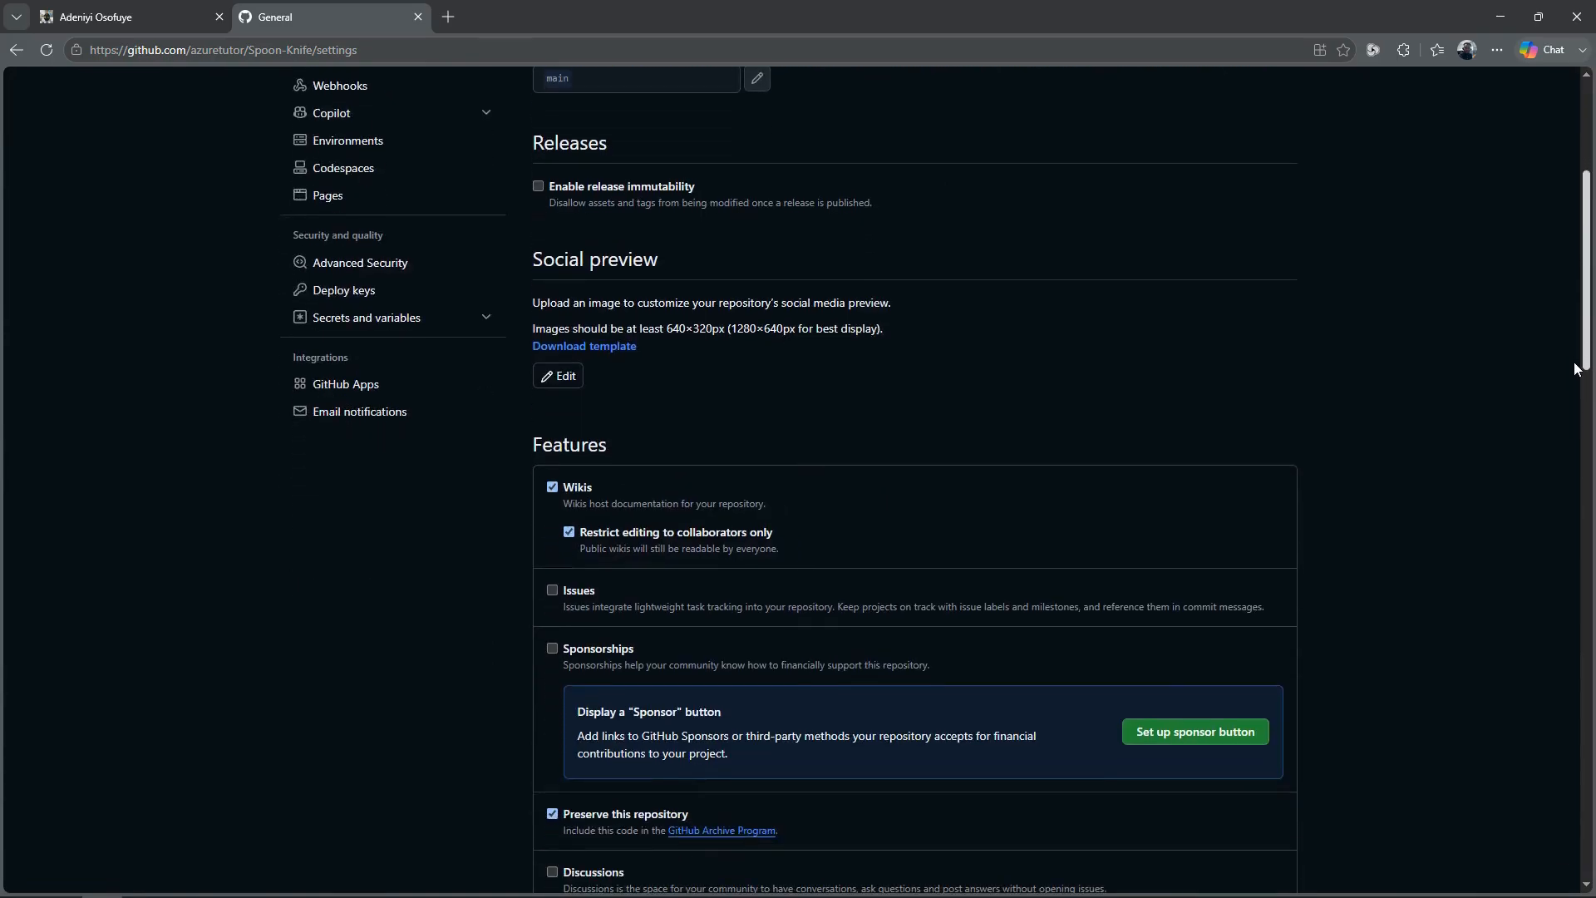
{"action": "left_click", "coordinate": [552, 591]}
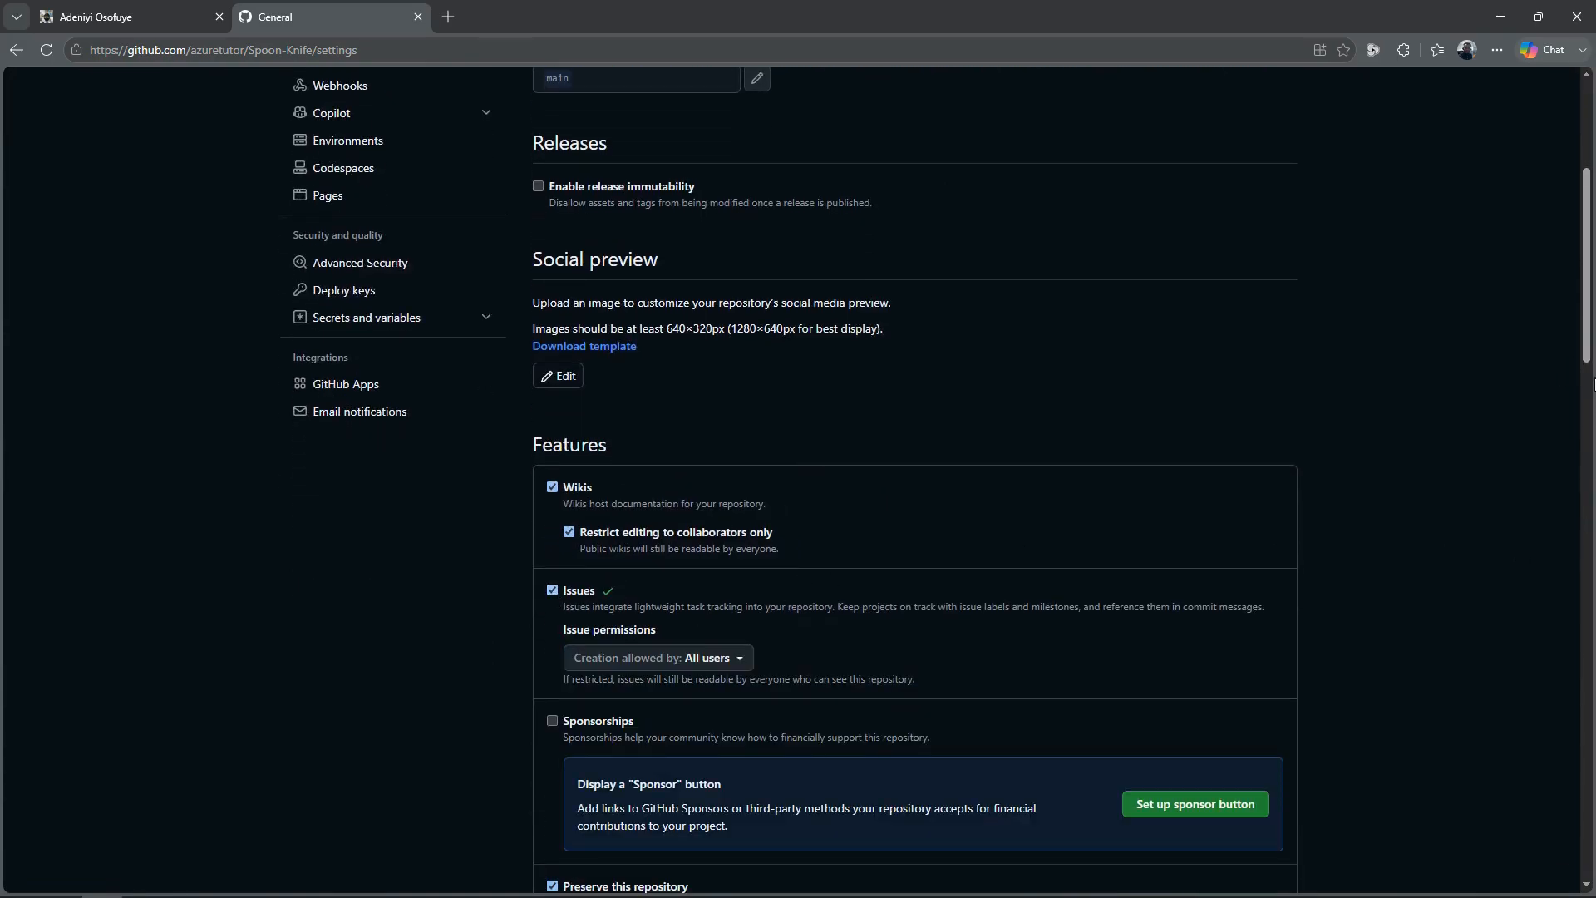
{"action": "scroll", "coordinate": [1588, 379], "scroll_direction": "up", "scroll_amount": 5}
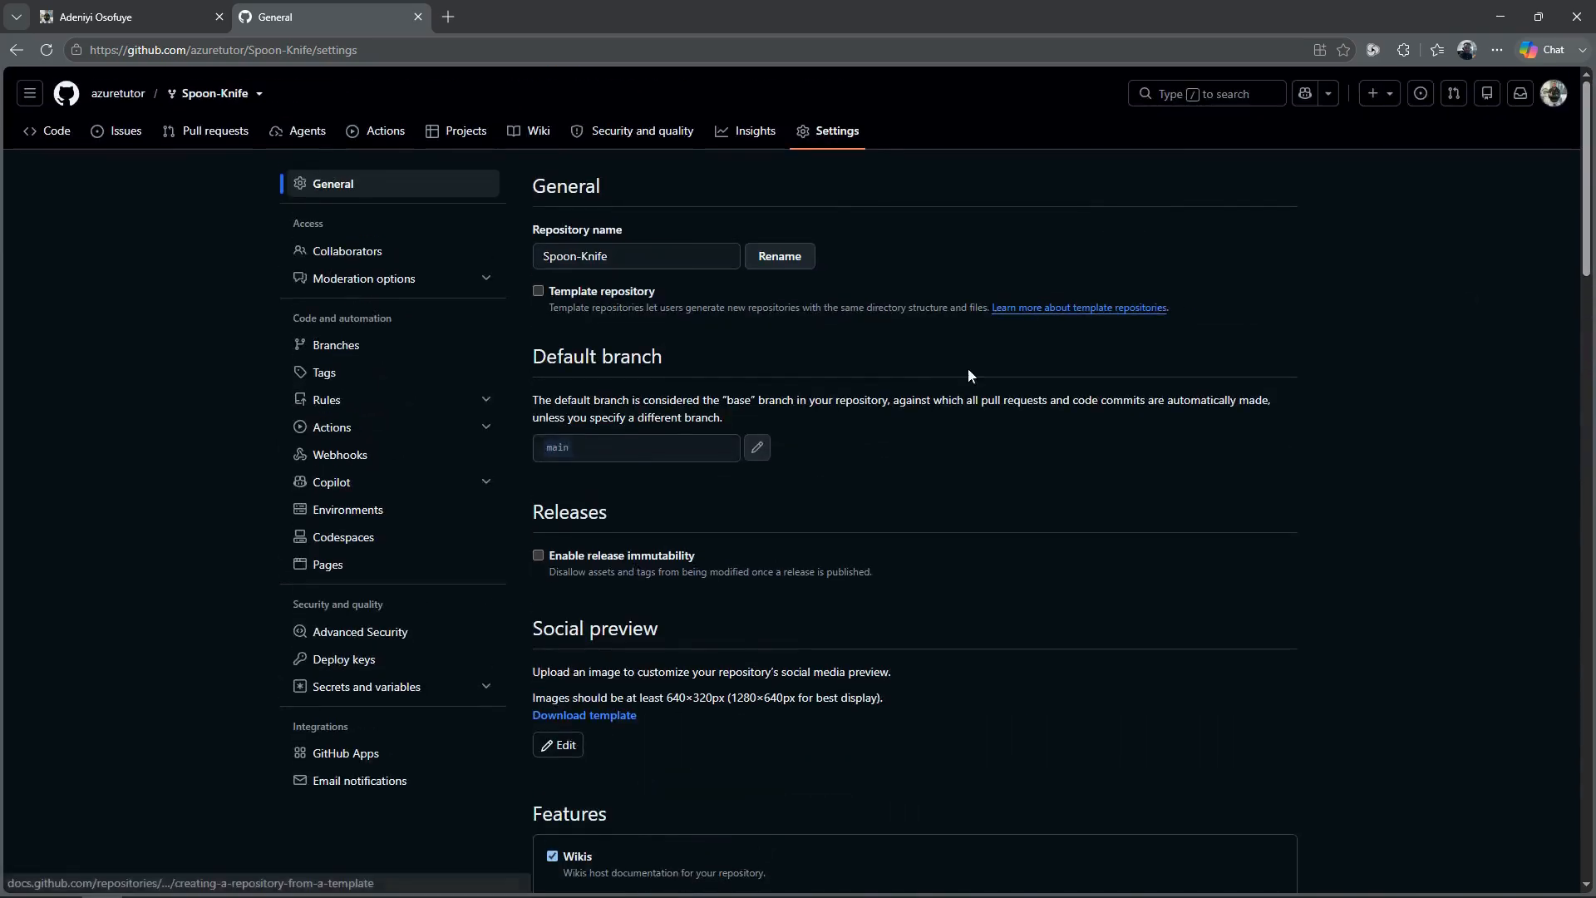
Step: Publish the fork with GitHub Pages from the root of the main branch and visit the live site
{"action": "left_click", "coordinate": [329, 564]}
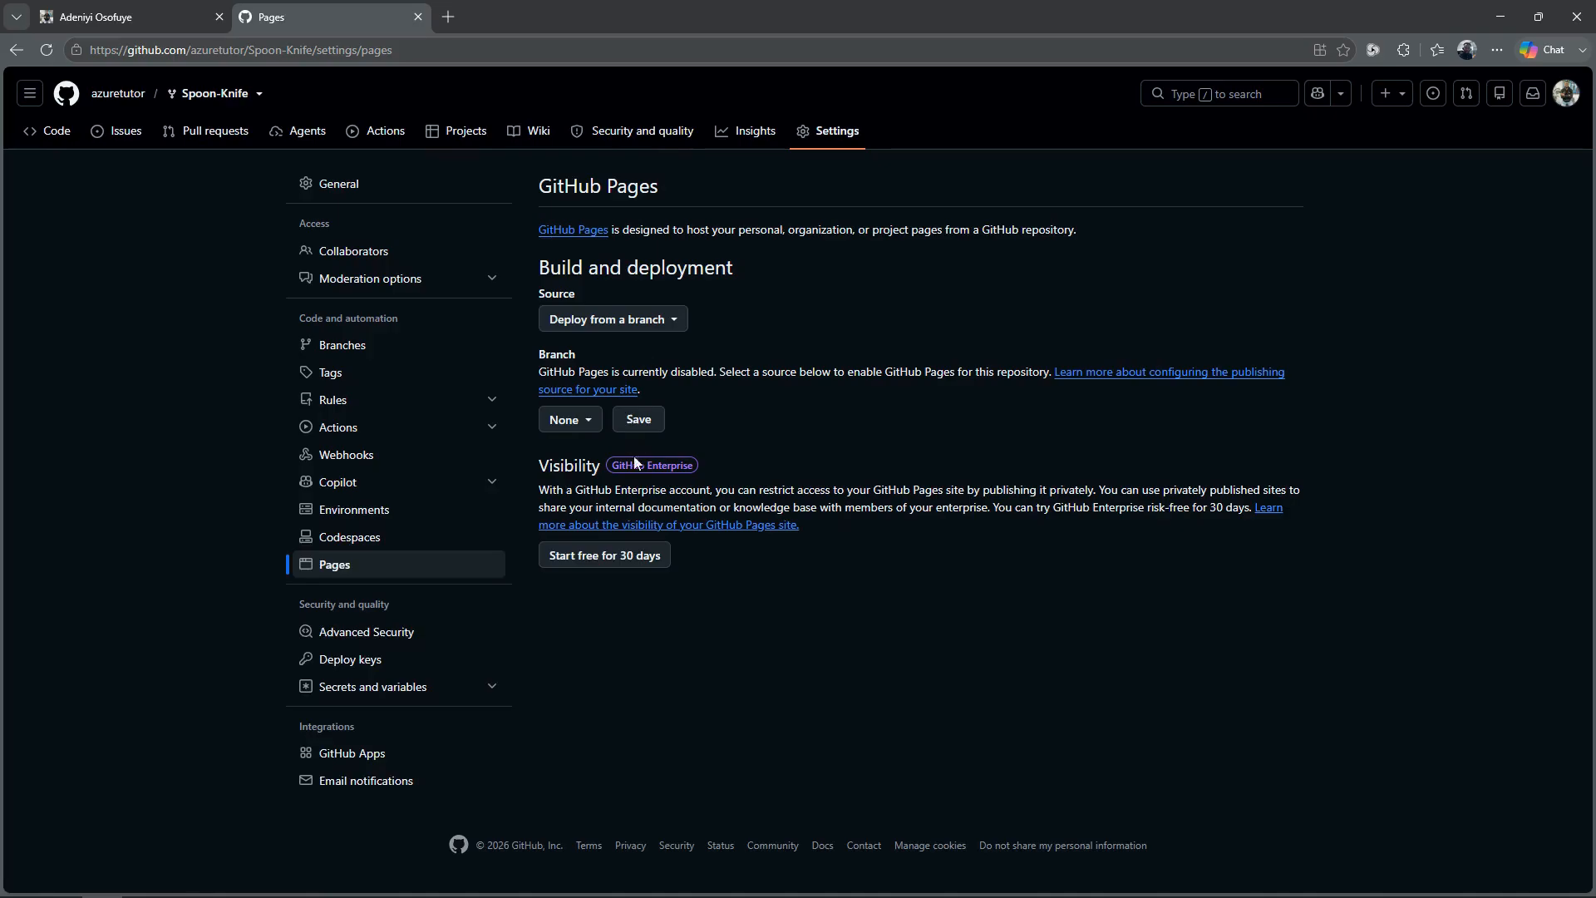
{"action": "left_click", "coordinate": [572, 423]}
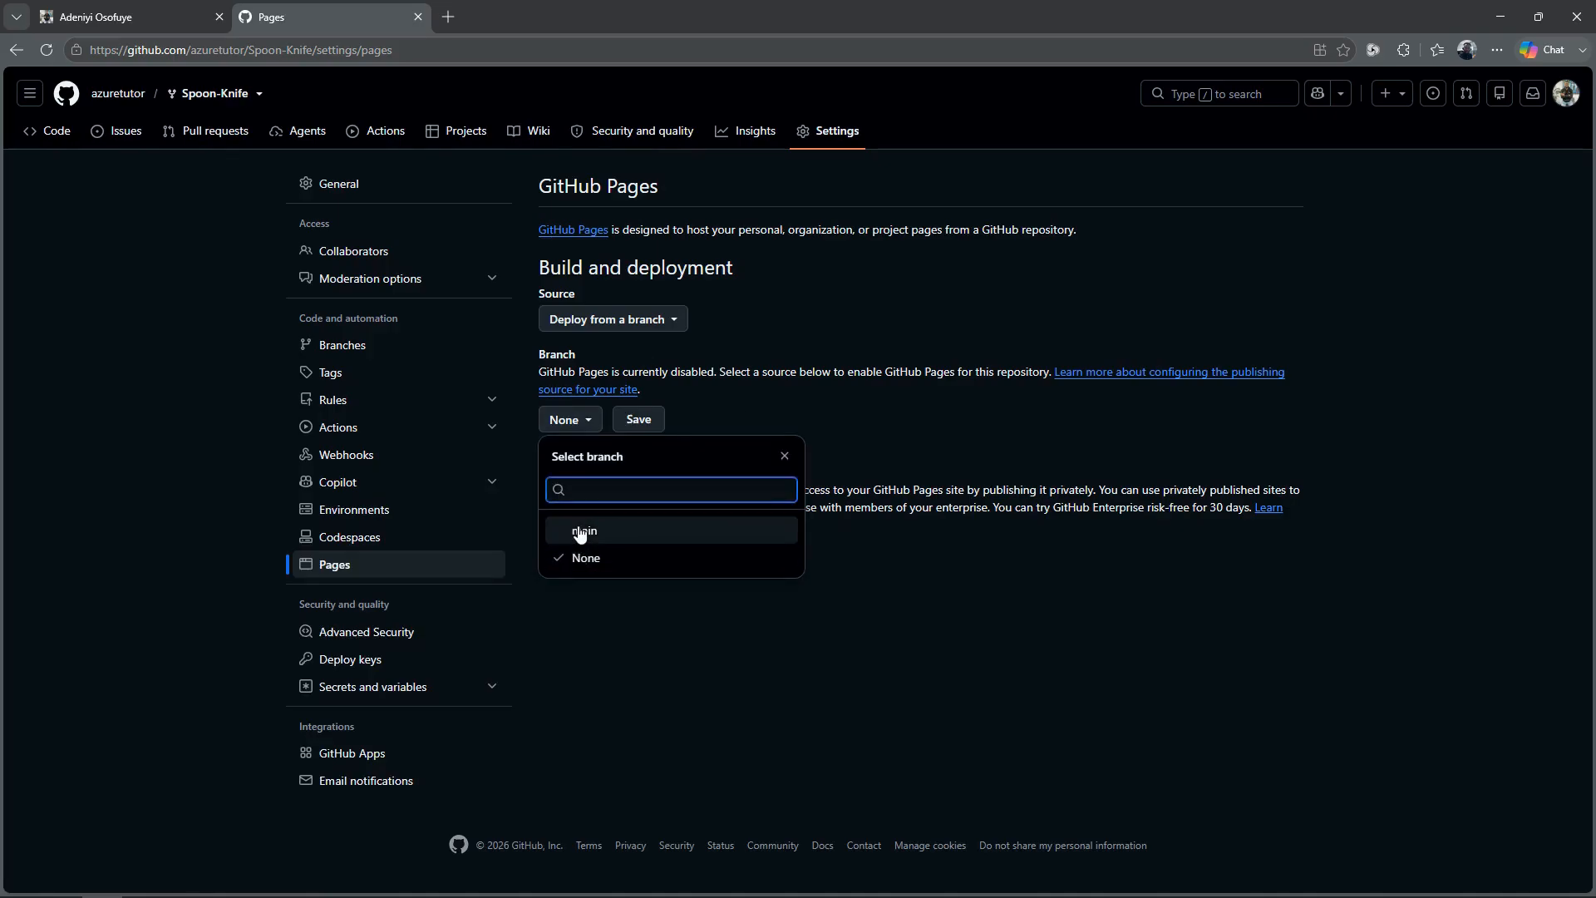
{"action": "left_click", "coordinate": [580, 536]}
{"action": "left_click", "coordinate": [768, 424]}
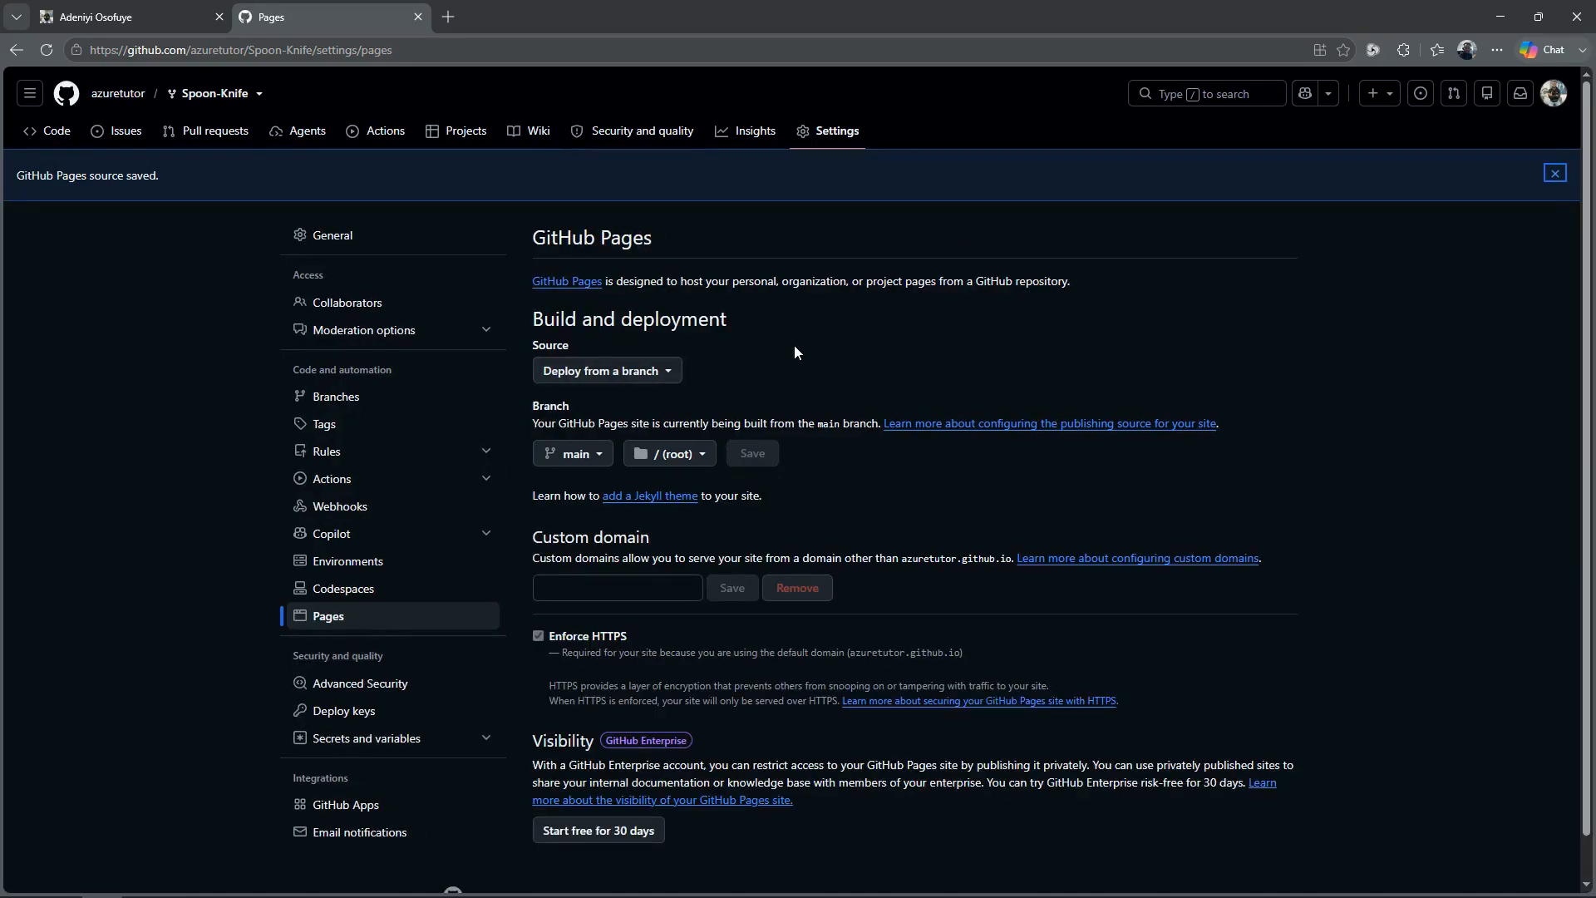
{"action": "left_click", "coordinate": [50, 51]}
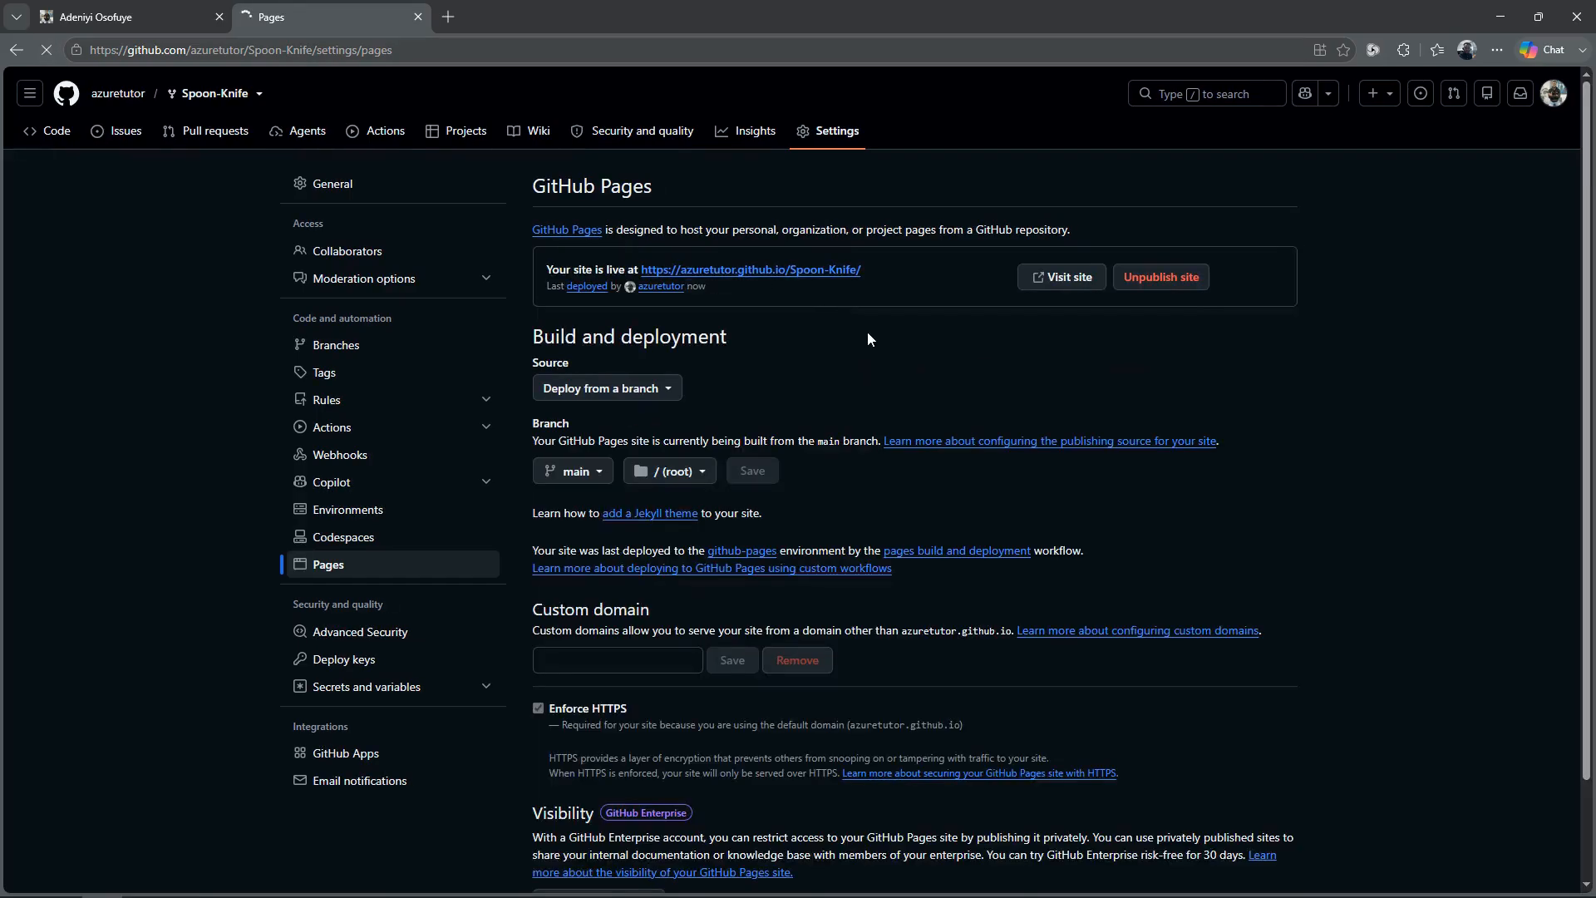
{"action": "left_click", "coordinate": [1065, 282]}
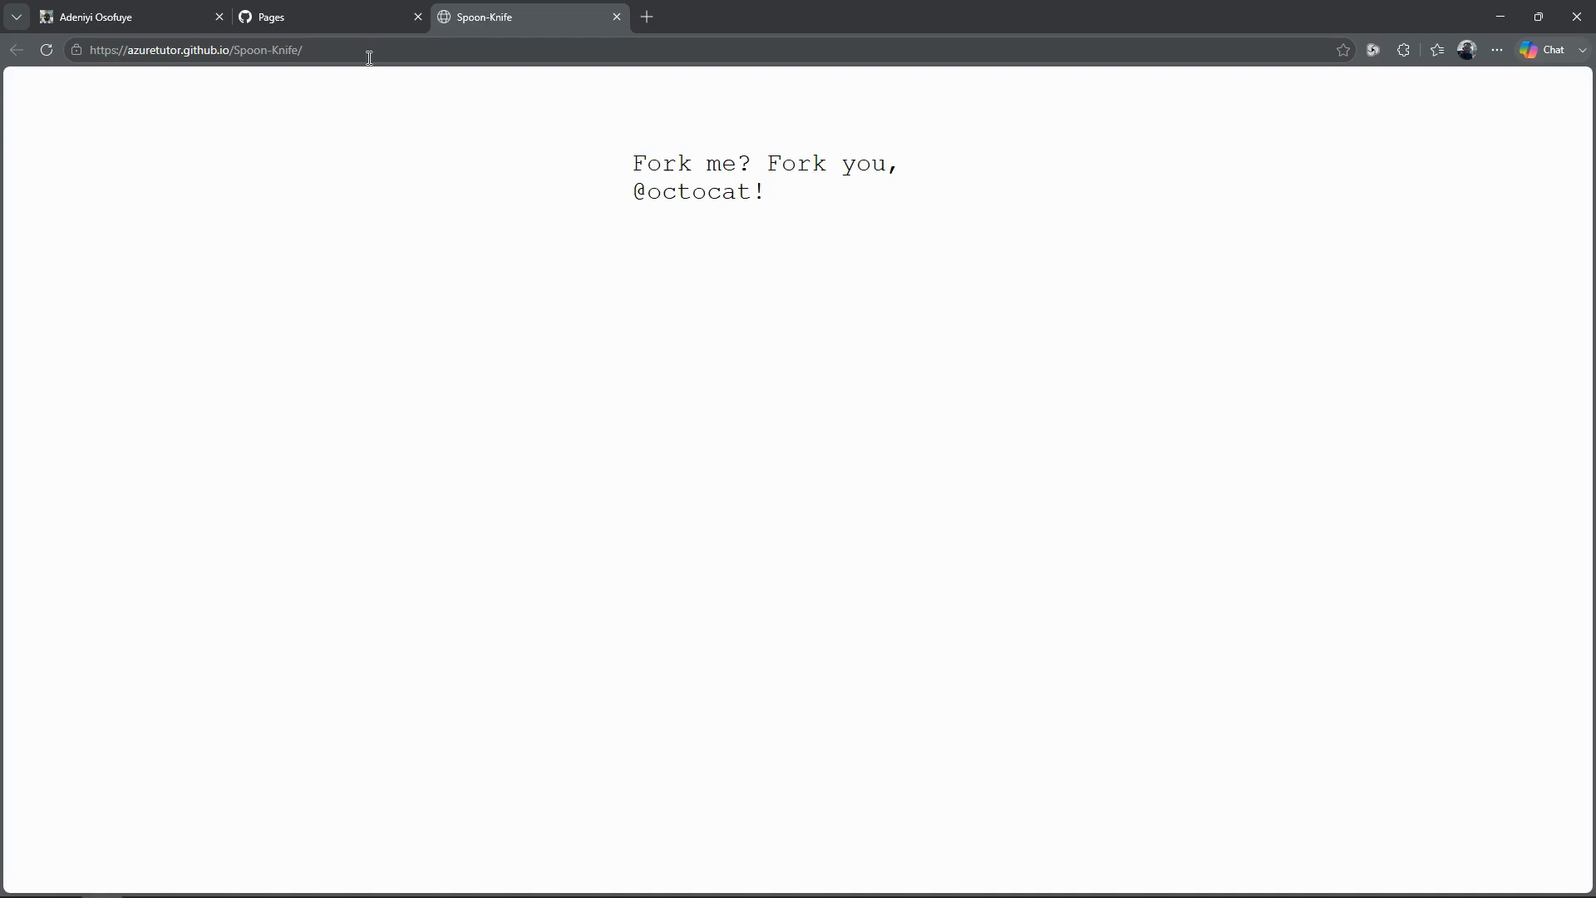
Step: Start a new issue in the fork titled "index.html looks rather austere" with the description "index.html file can use a modern touch"
{"action": "left_click", "coordinate": [340, 21]}
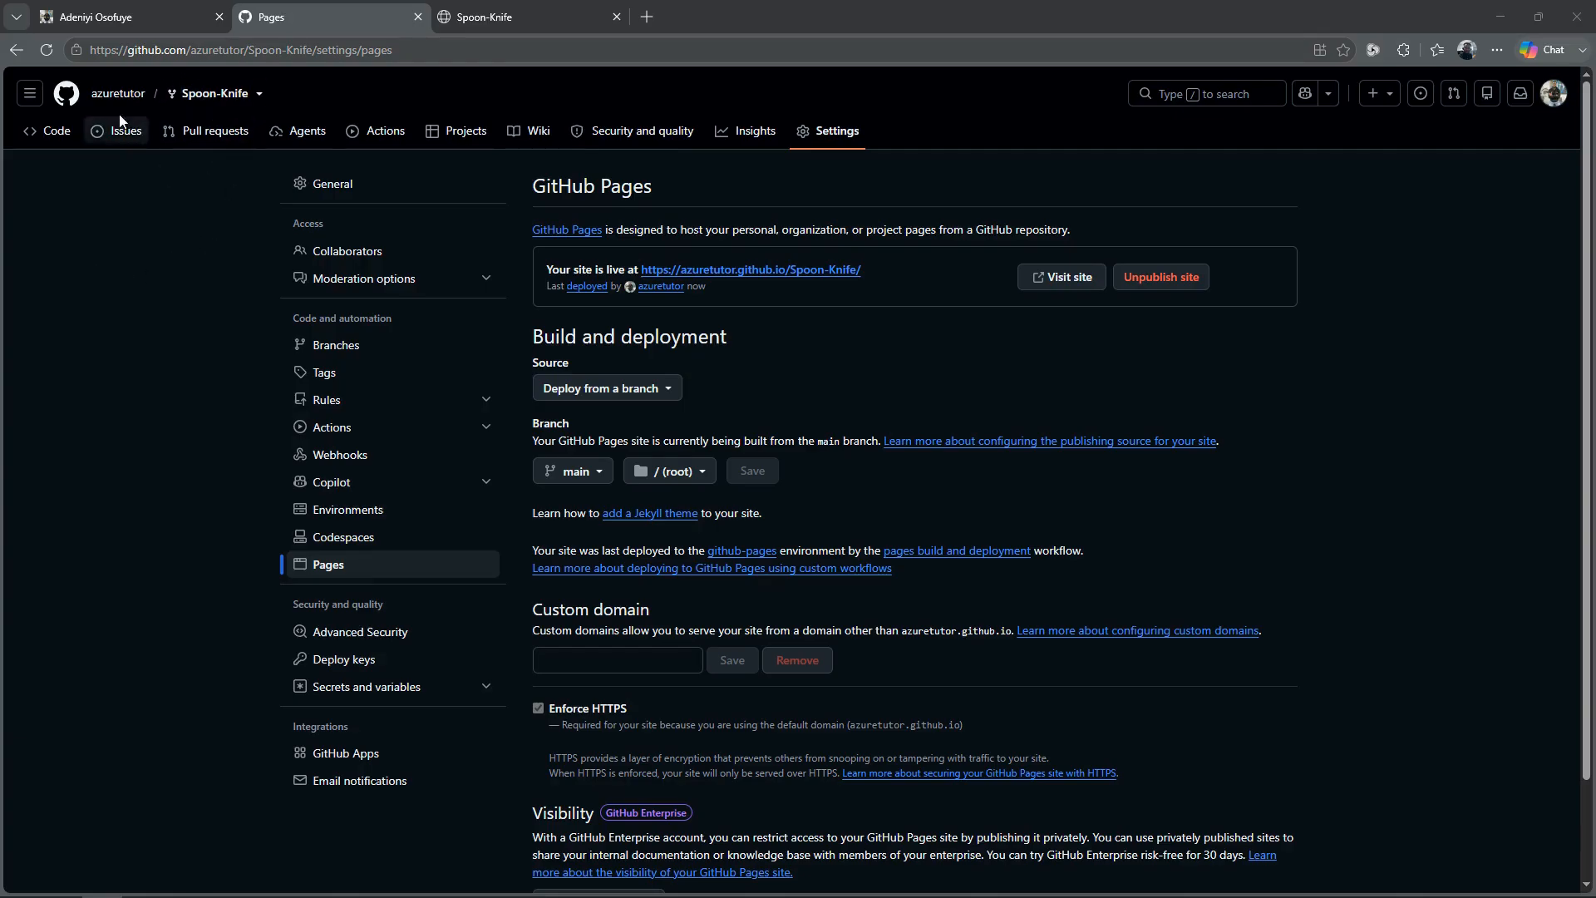
{"action": "left_click", "coordinate": [121, 136]}
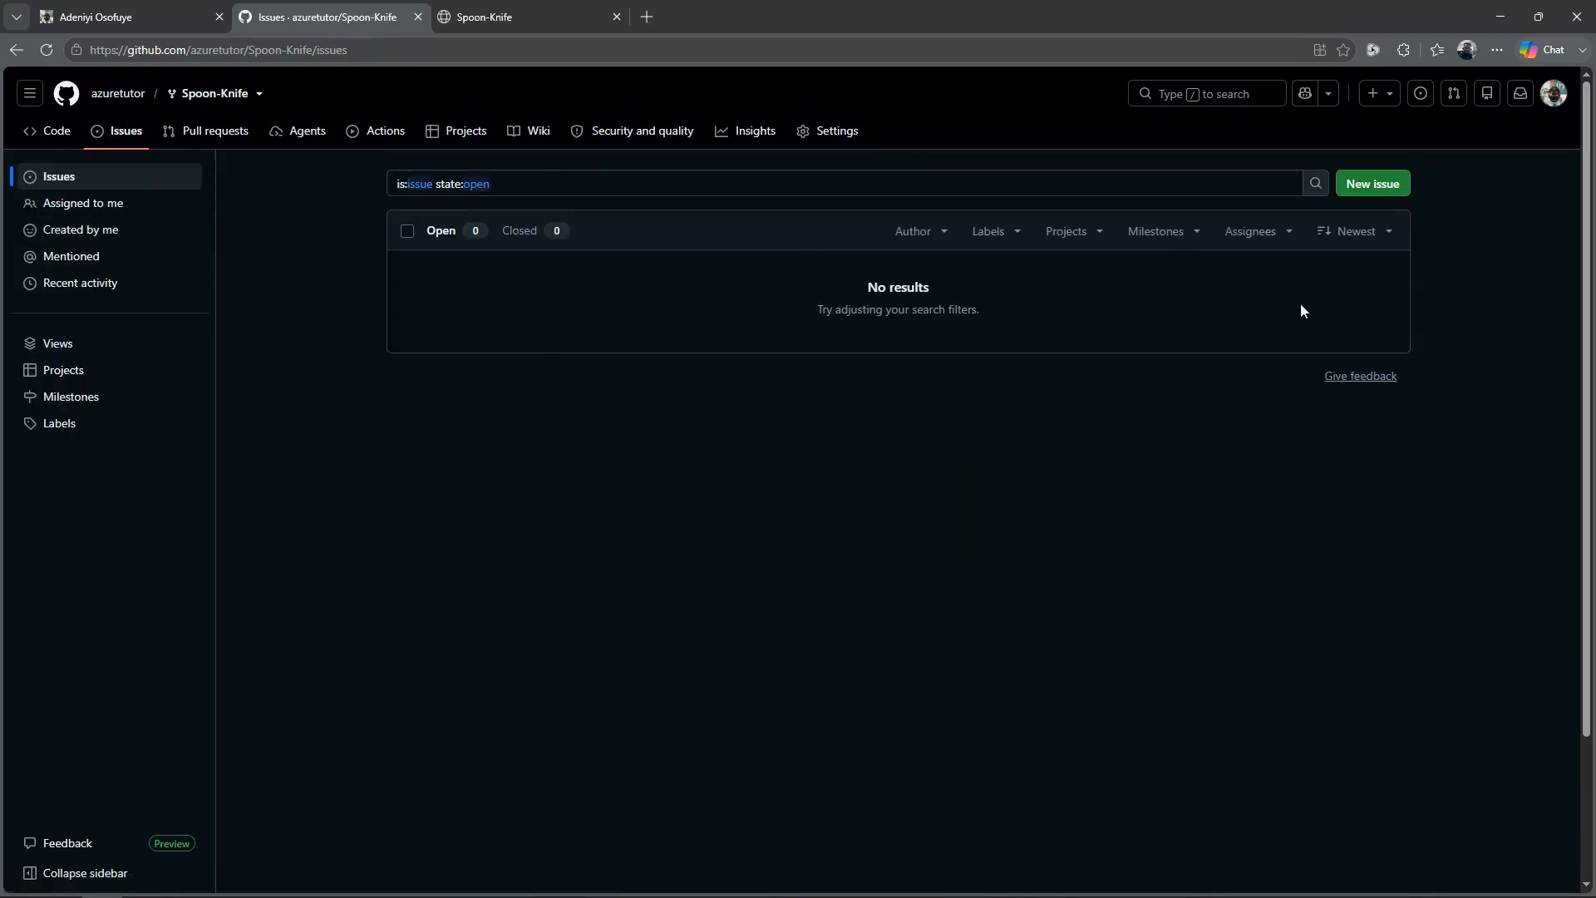
{"action": "left_click", "coordinate": [1376, 184]}
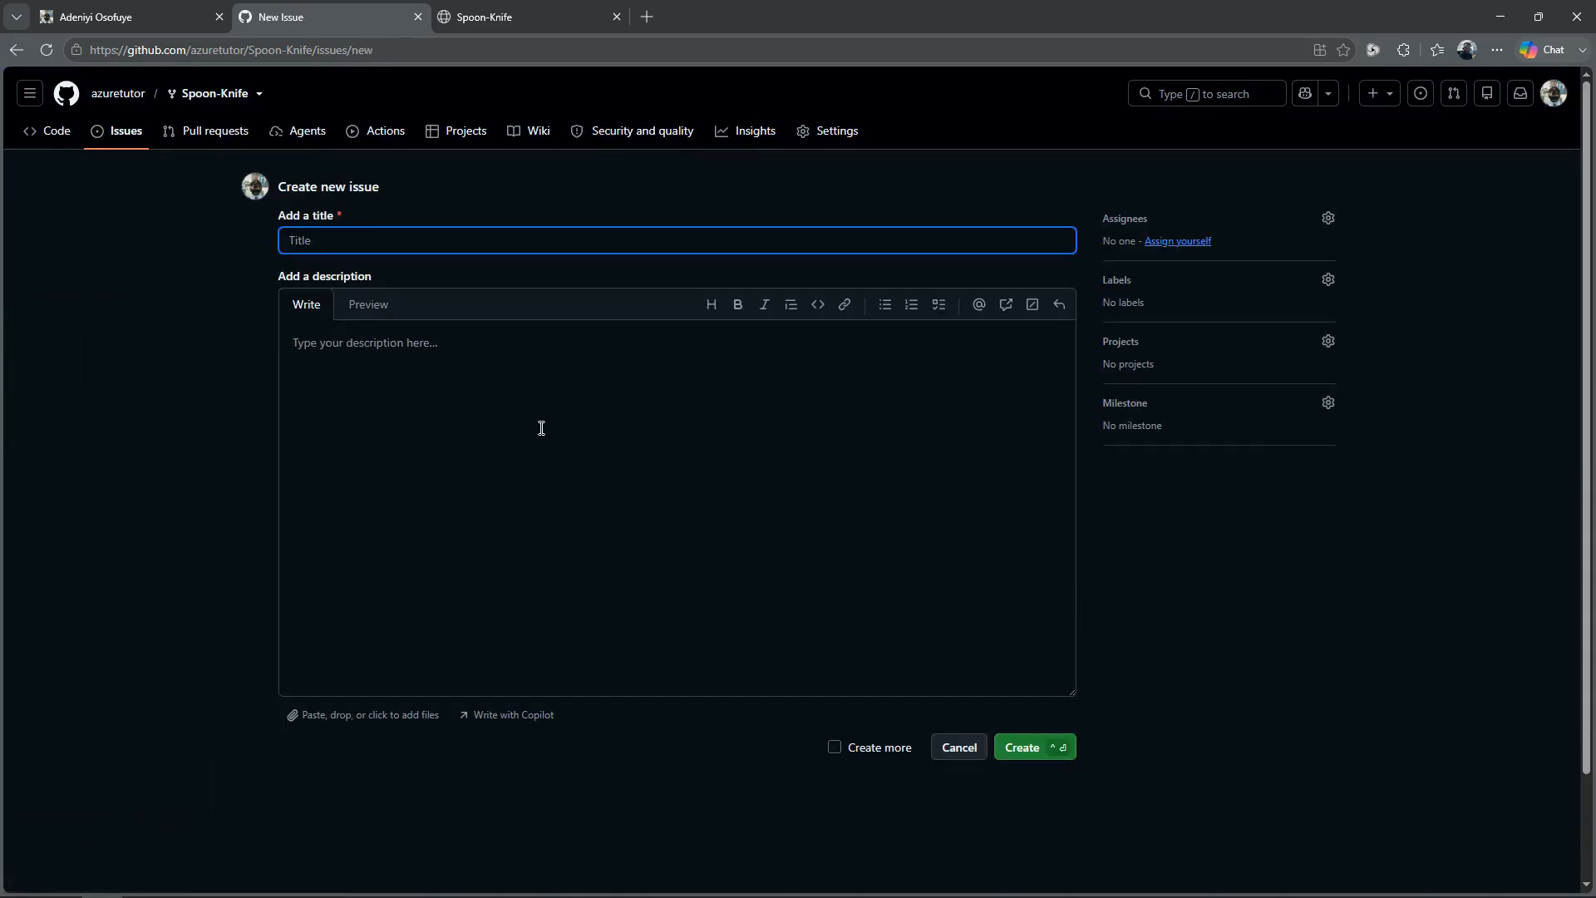
{"action": "left_click", "coordinate": [355, 229]}
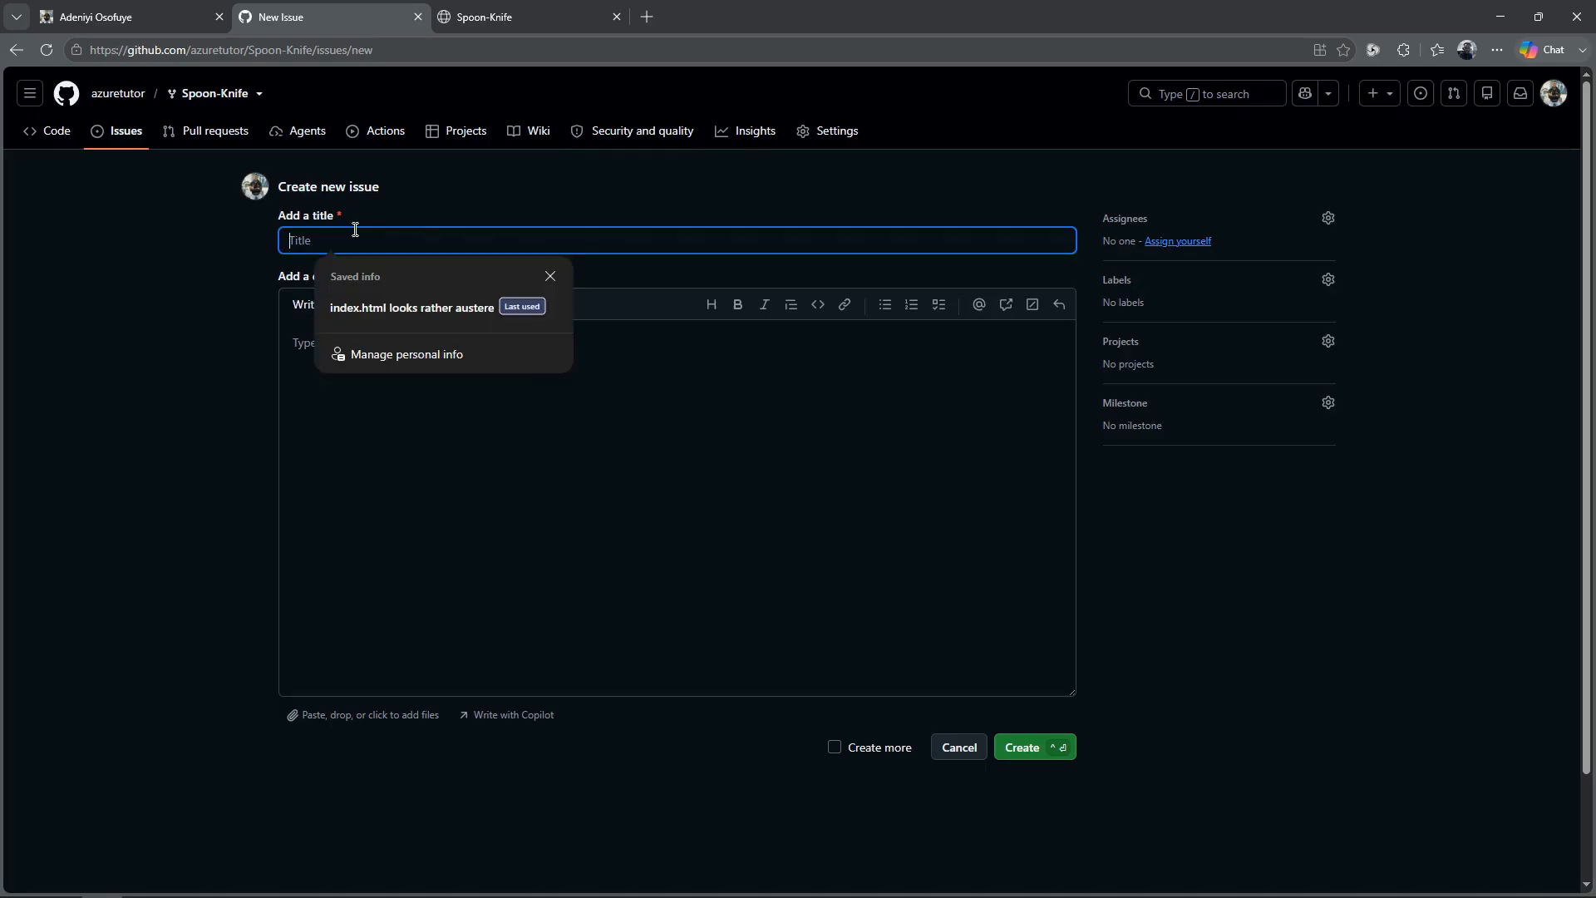
{"action": "type", "text": "inde"}
{"action": "key", "text": "Tab"}
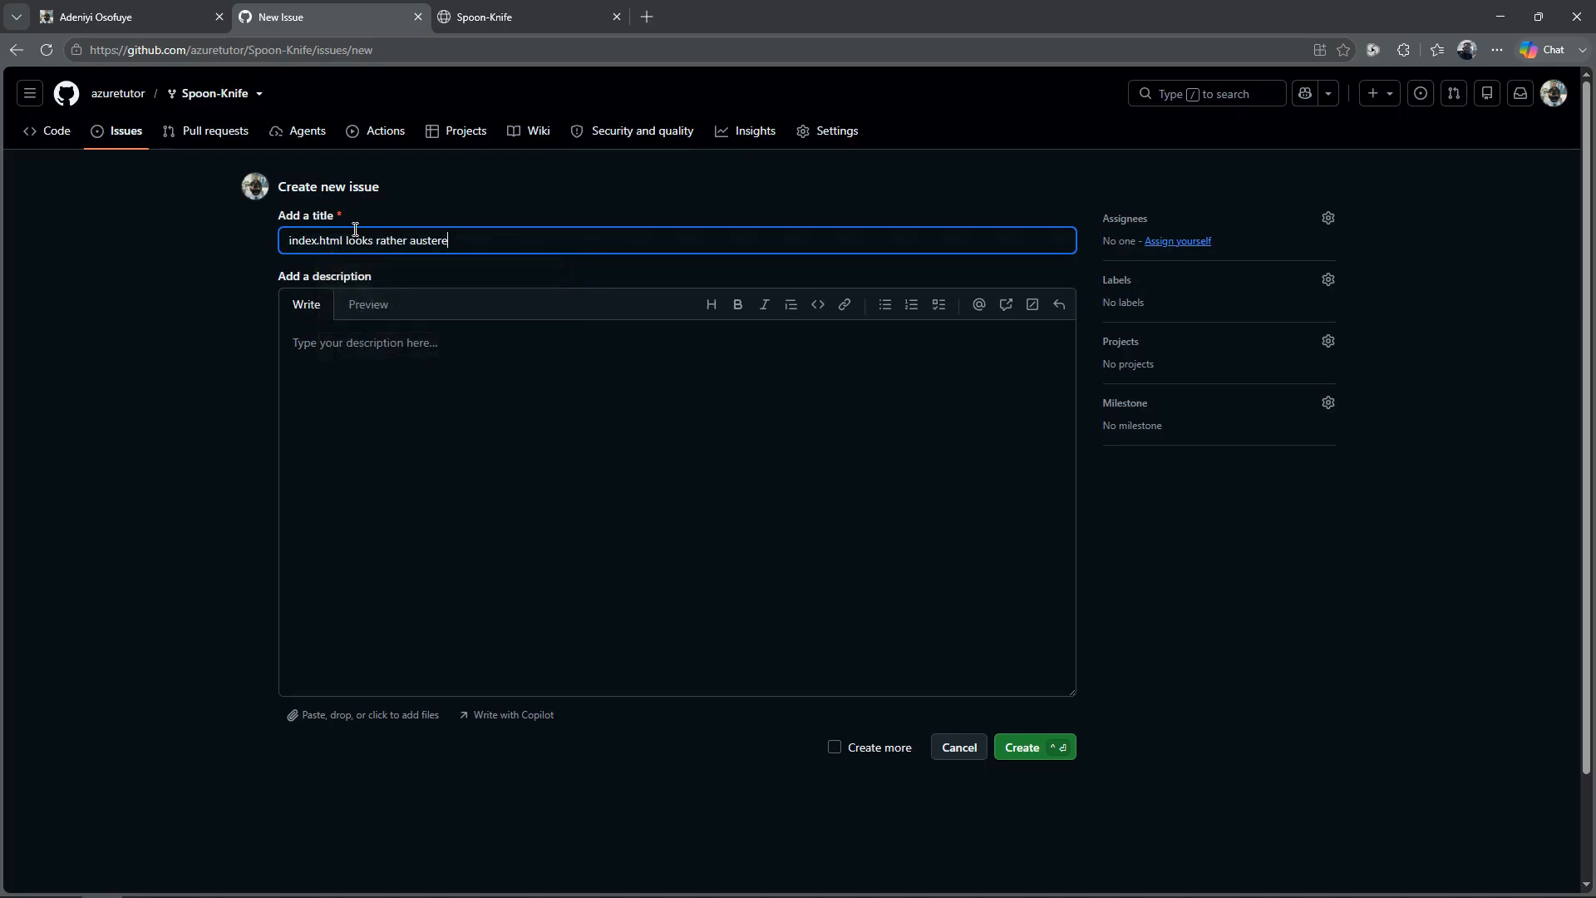
{"action": "left_click", "coordinate": [438, 416]}
{"action": "type", "text": "index.html file can use a modern touch"}
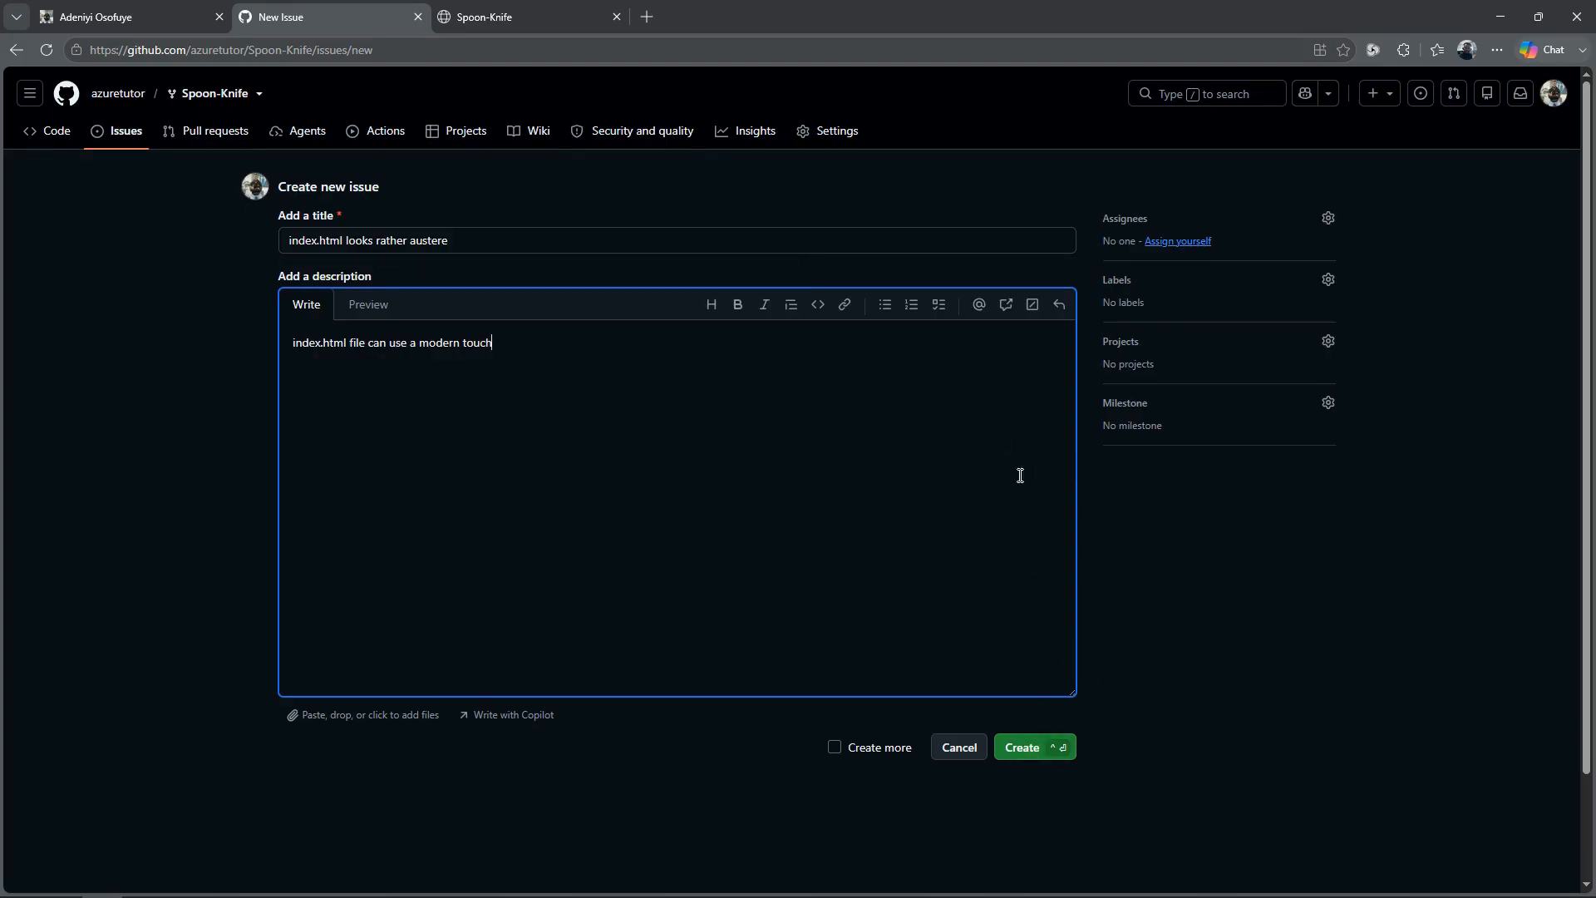
Step: Assign the issue to yourself, apply the enhancement label and try to create it
{"action": "left_click", "coordinate": [1177, 241]}
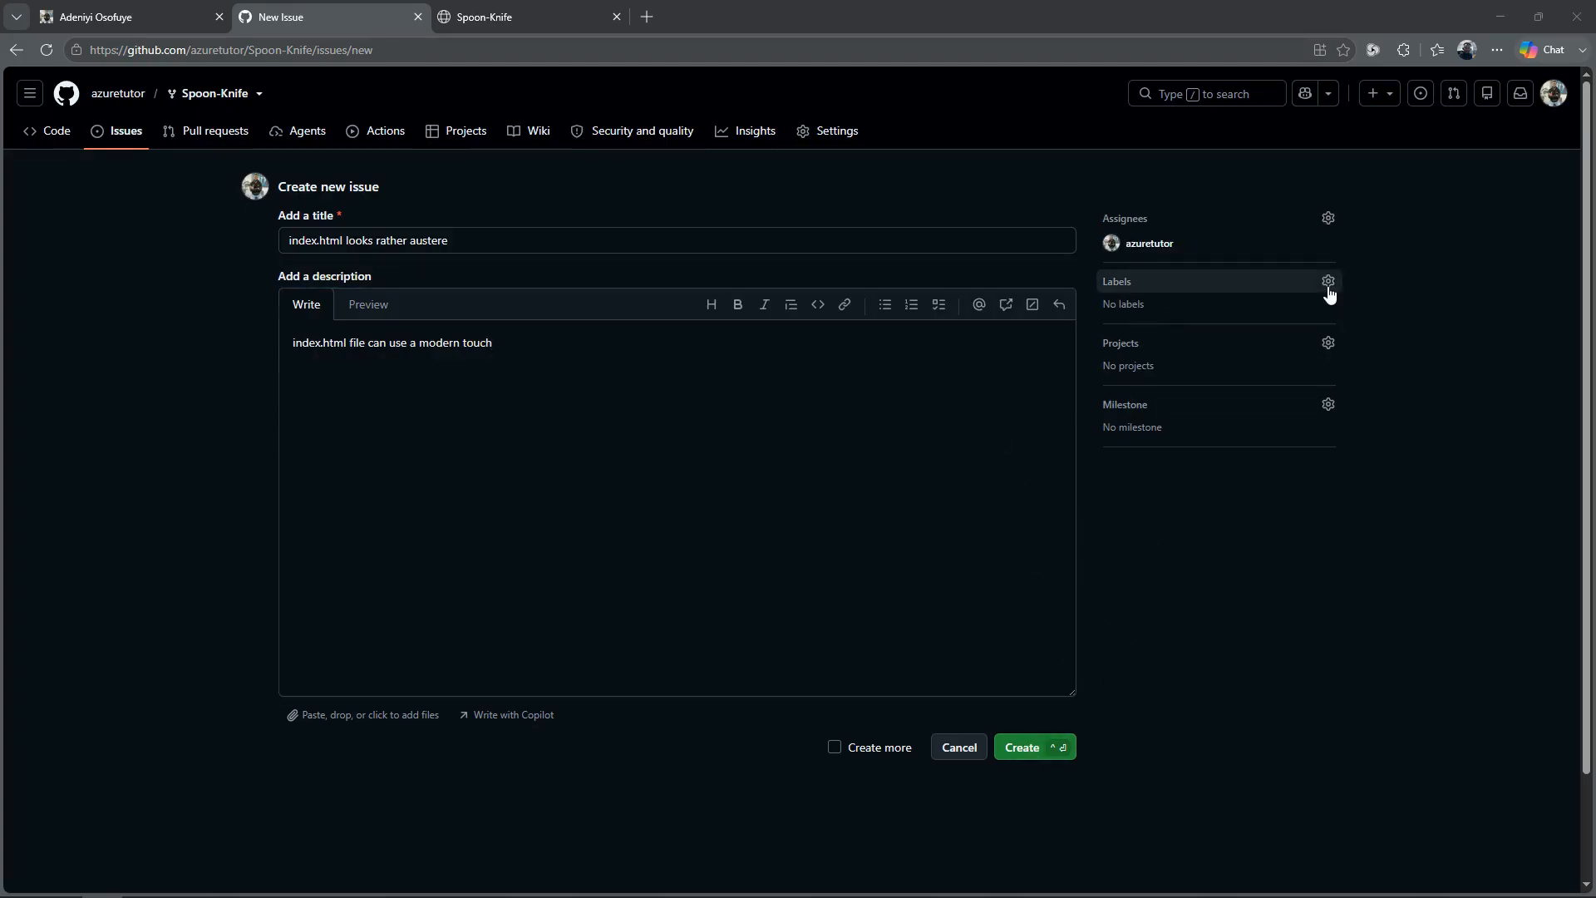
{"action": "left_click", "coordinate": [1329, 282]}
{"action": "left_click", "coordinate": [1102, 511]}
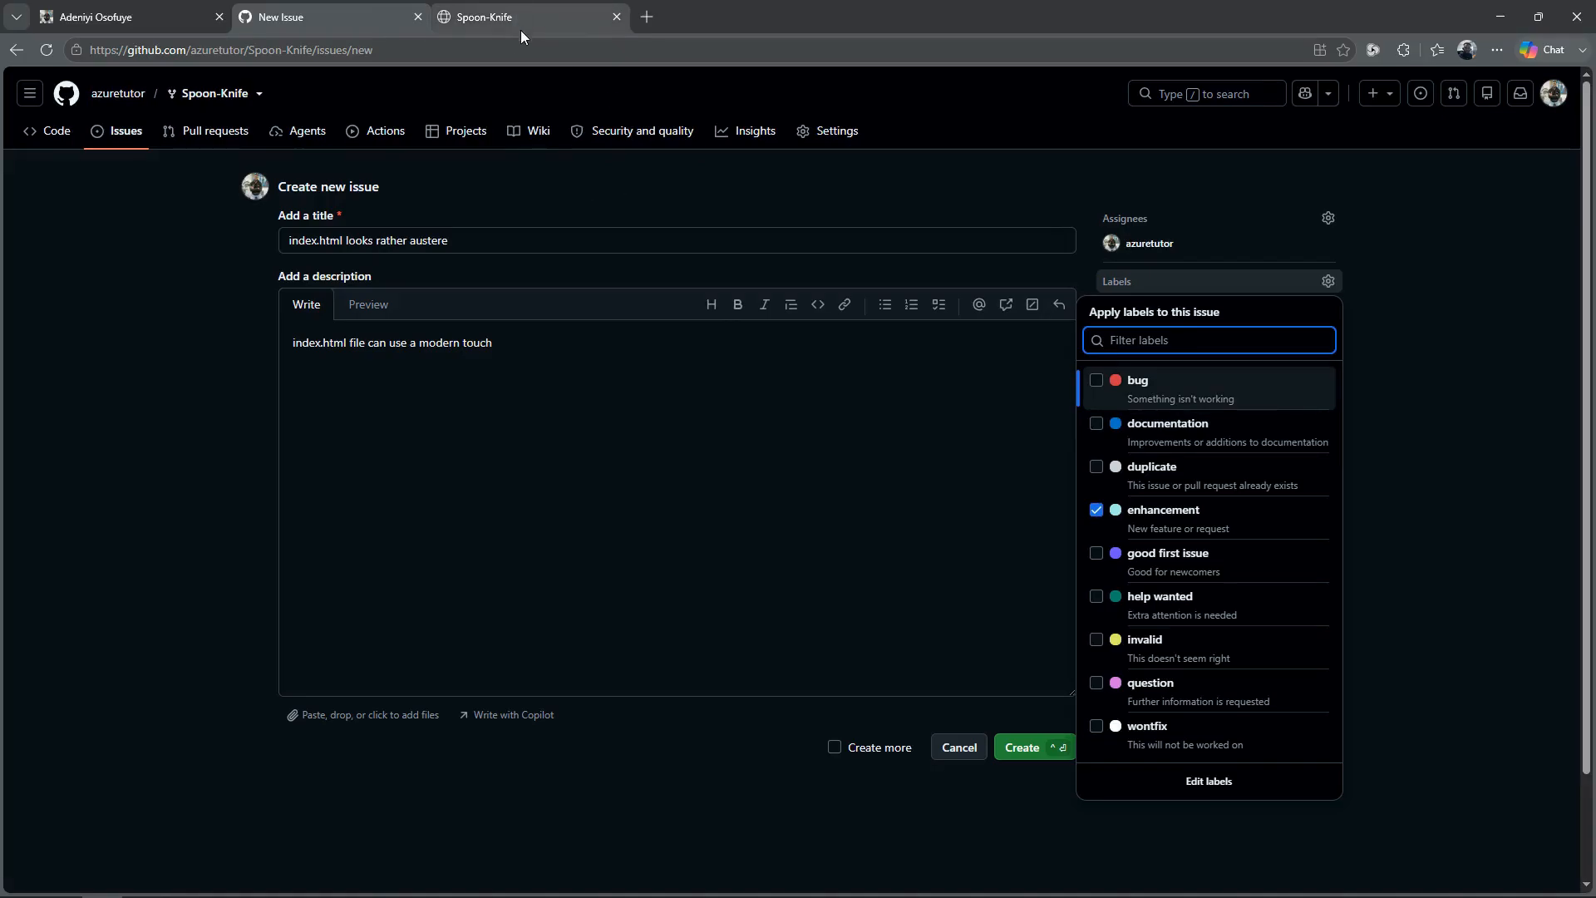
{"action": "left_click", "coordinate": [534, 12]}
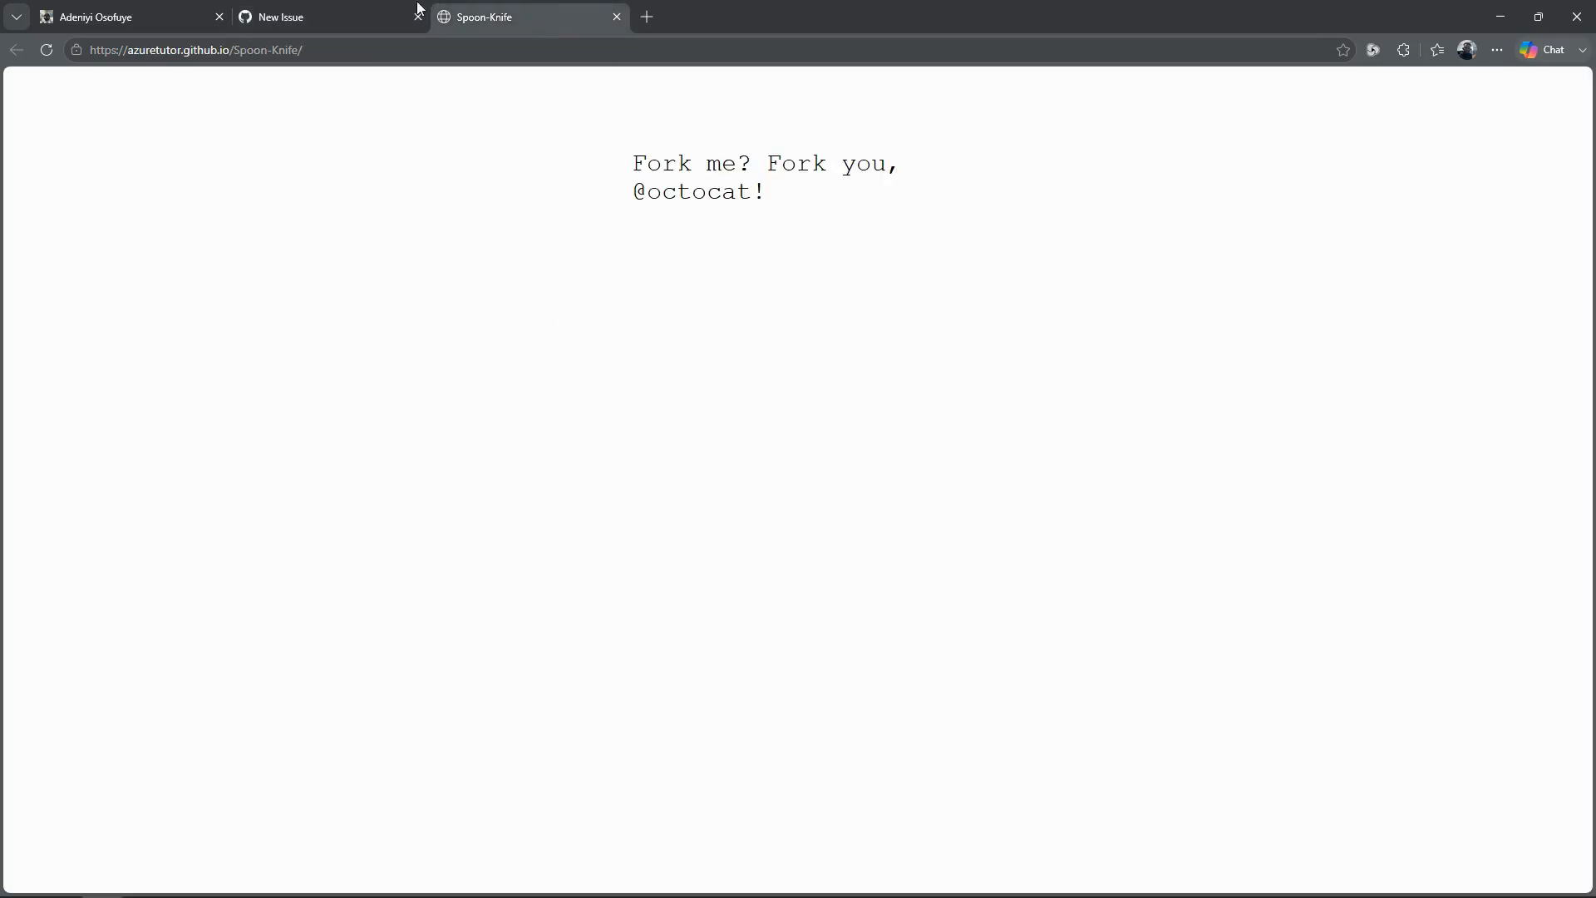
{"action": "left_click", "coordinate": [351, 17]}
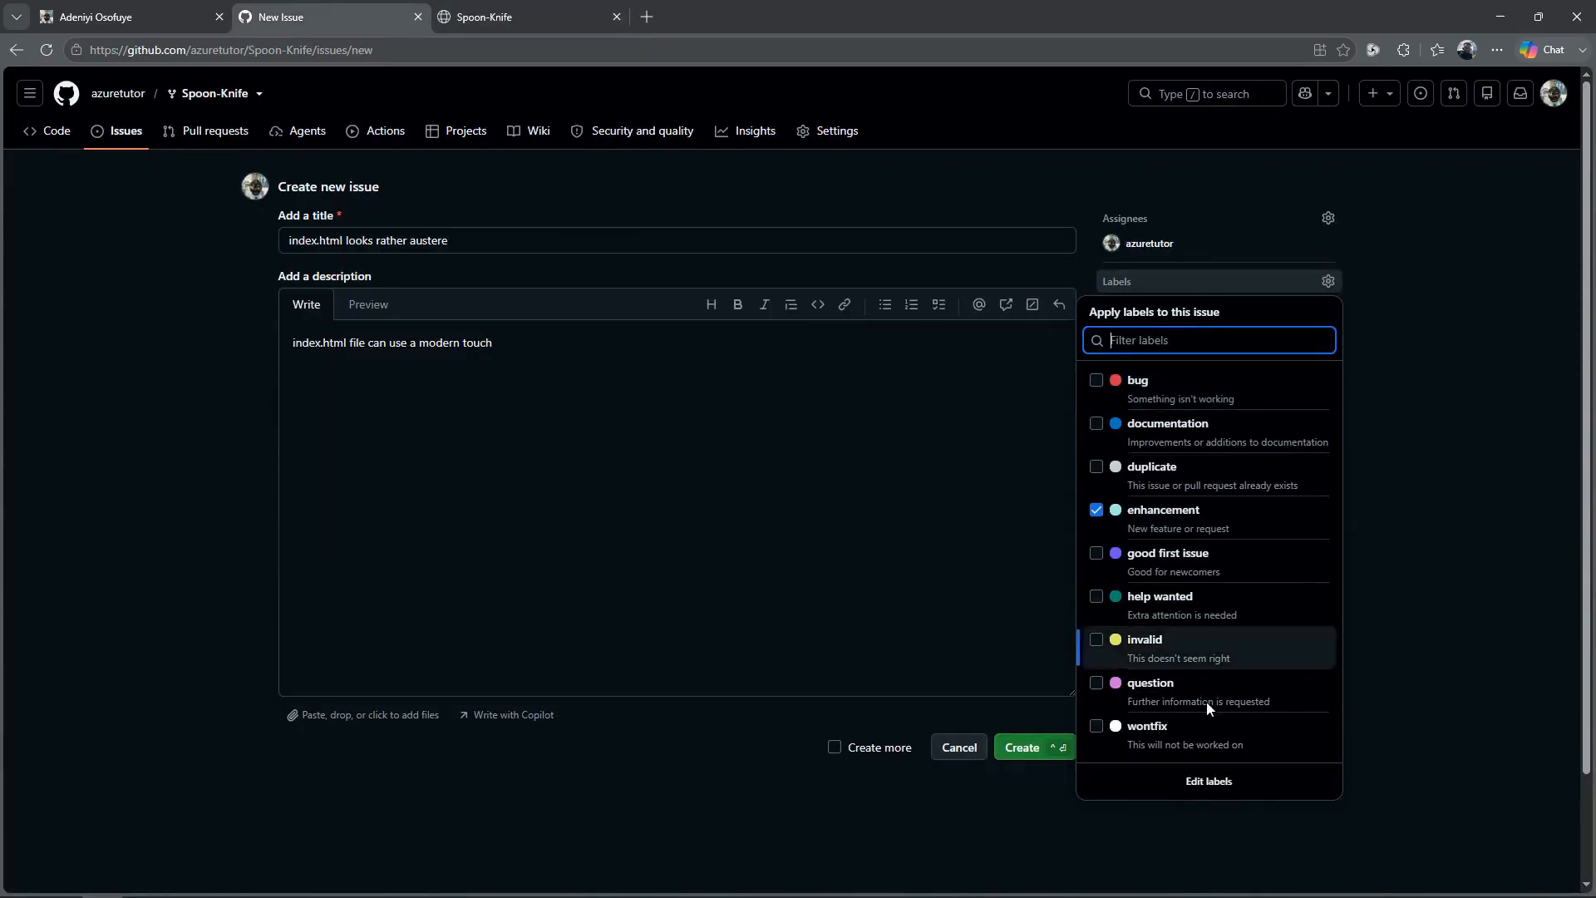
{"action": "left_click", "coordinate": [1028, 748]}
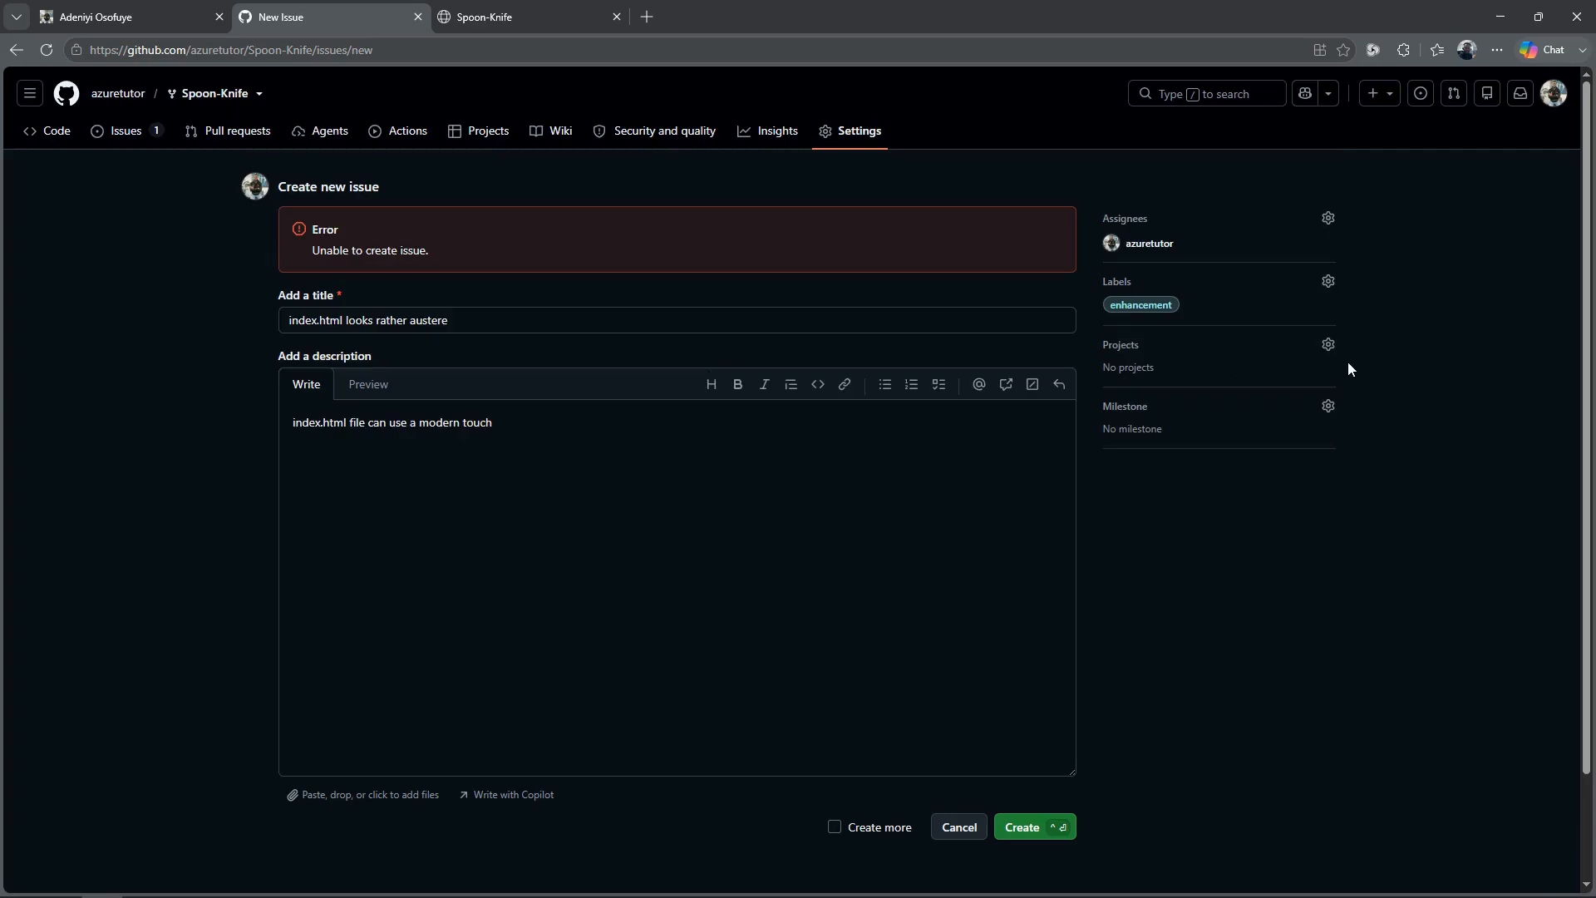
Step: Add the draft issue to the DevOps Core Intro Project and reload the issue form
{"action": "left_click", "coordinate": [1329, 345]}
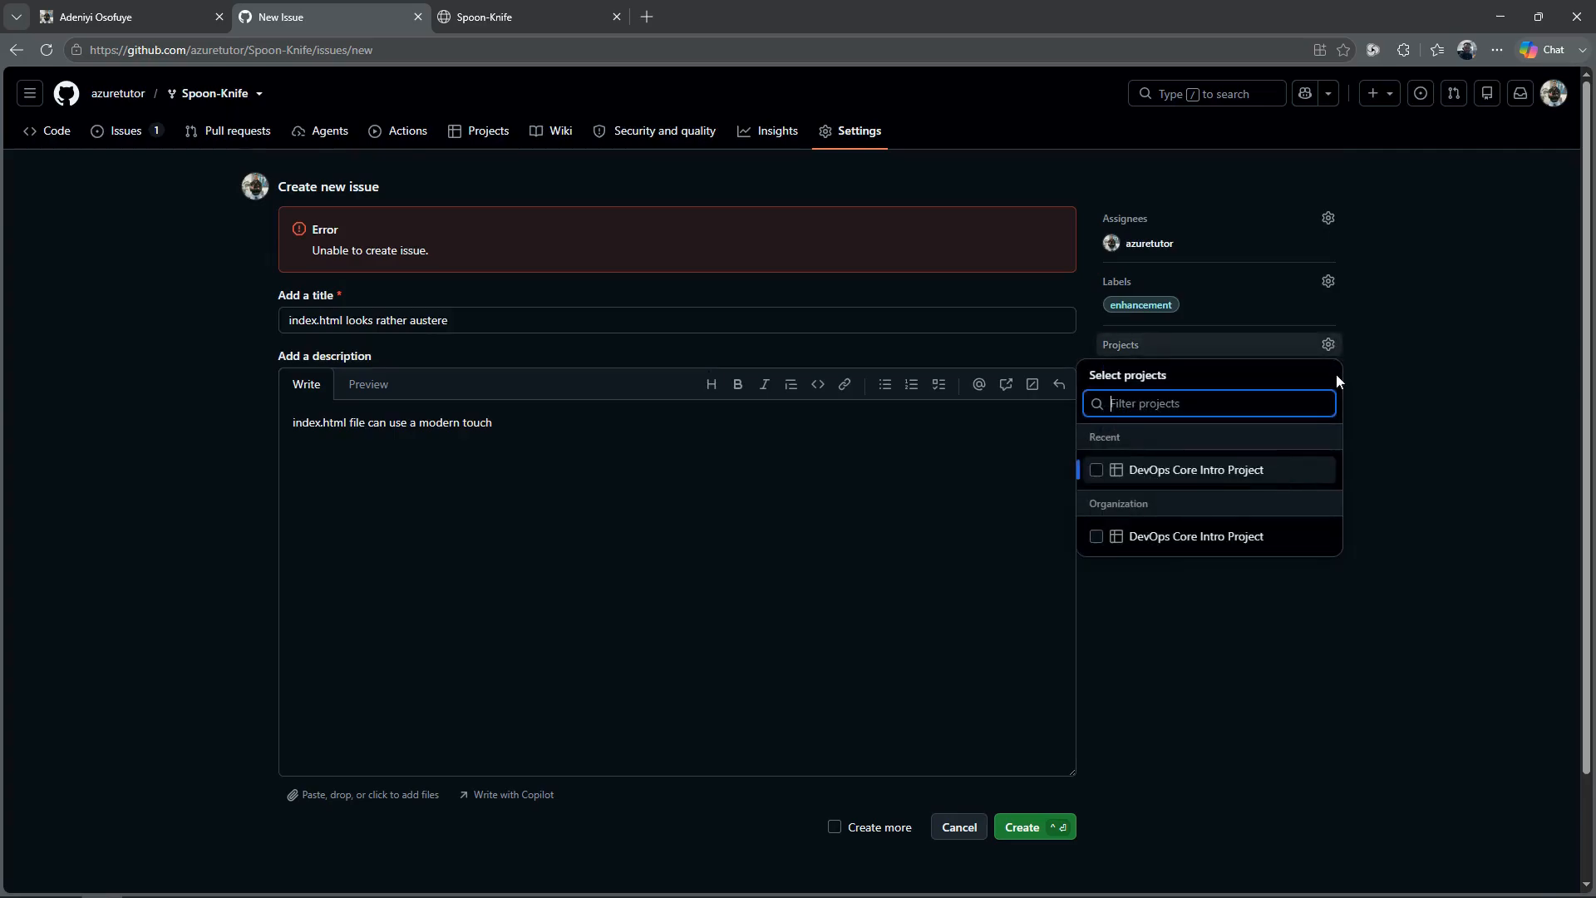
{"action": "left_click", "coordinate": [1095, 470]}
{"action": "left_click", "coordinate": [1181, 683]}
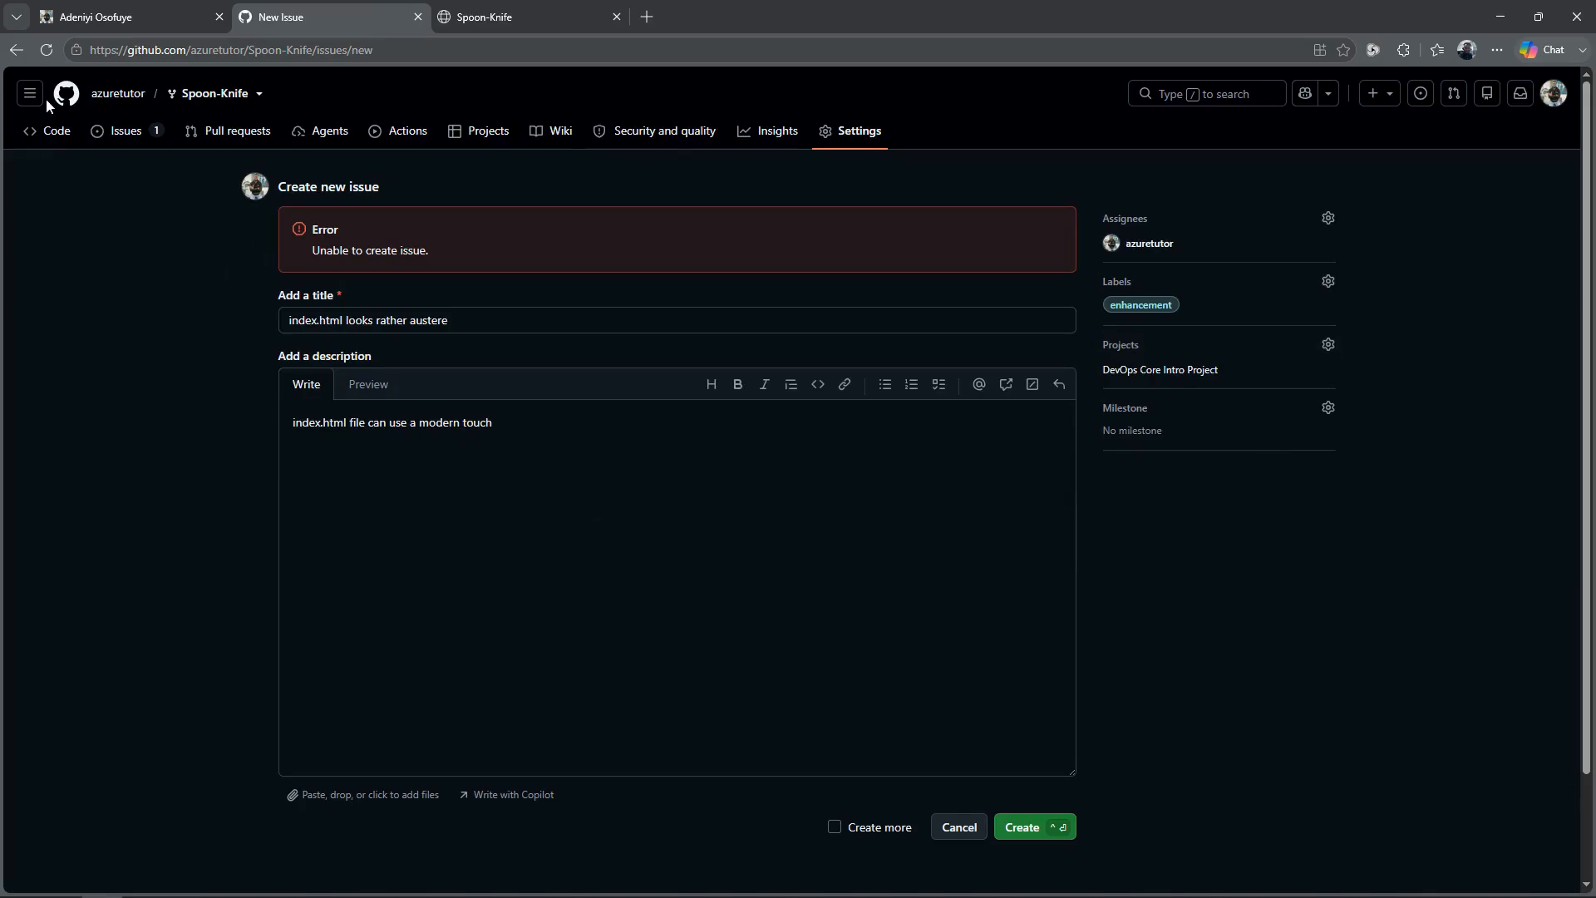
{"action": "left_click", "coordinate": [48, 49]}
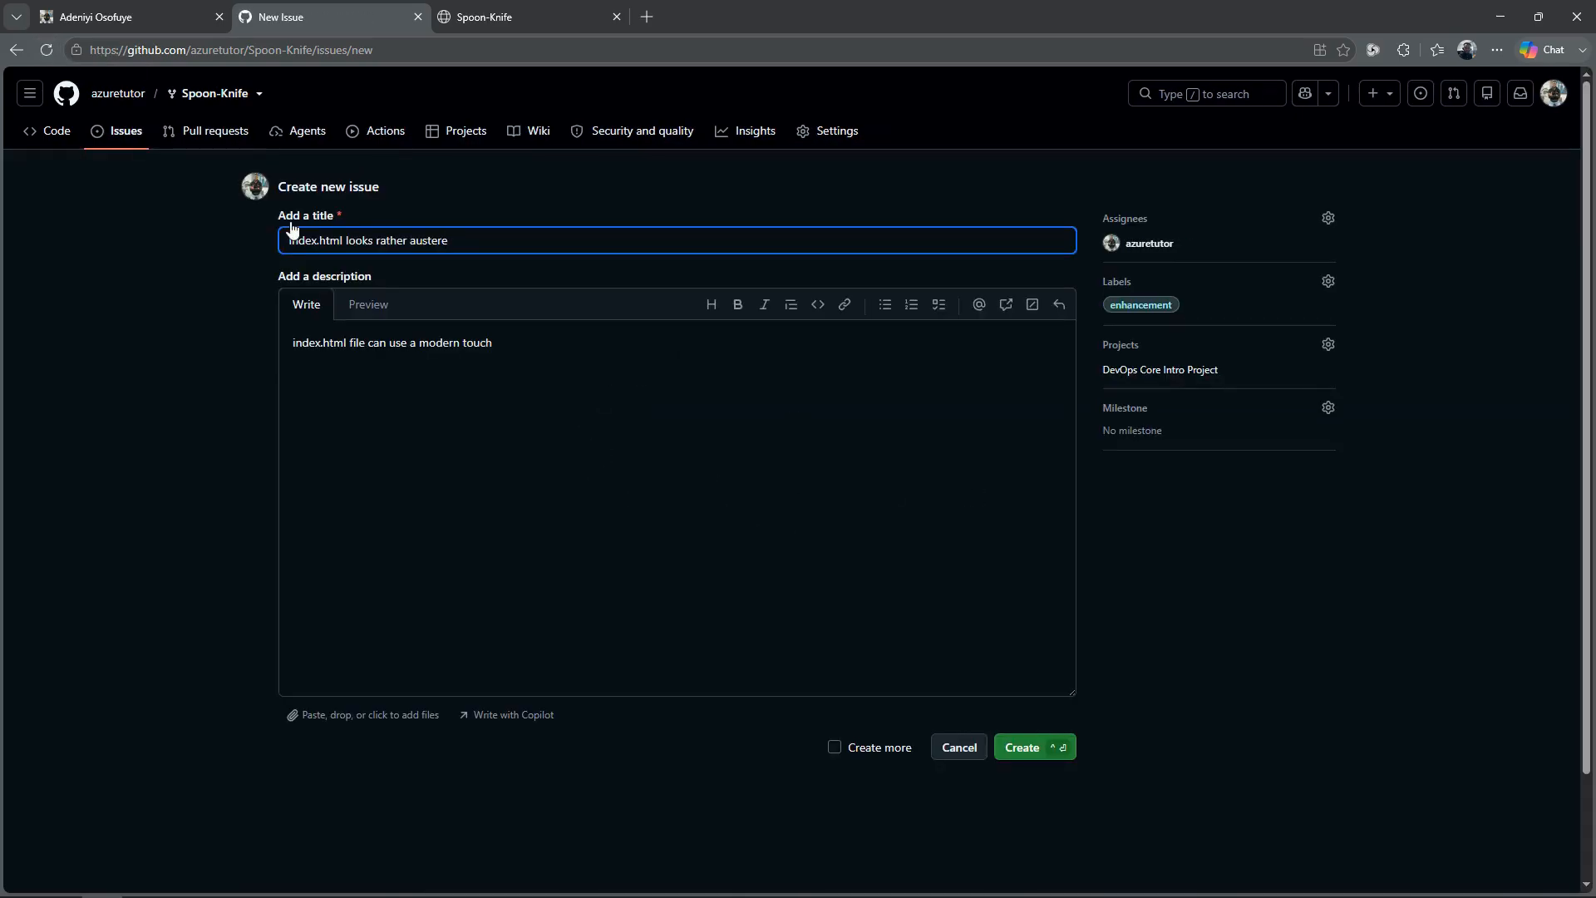
{"action": "left_click", "coordinate": [45, 51]}
Step: Start the new issue again from the fork's issue list and assign it to yourself
{"action": "left_click", "coordinate": [47, 136]}
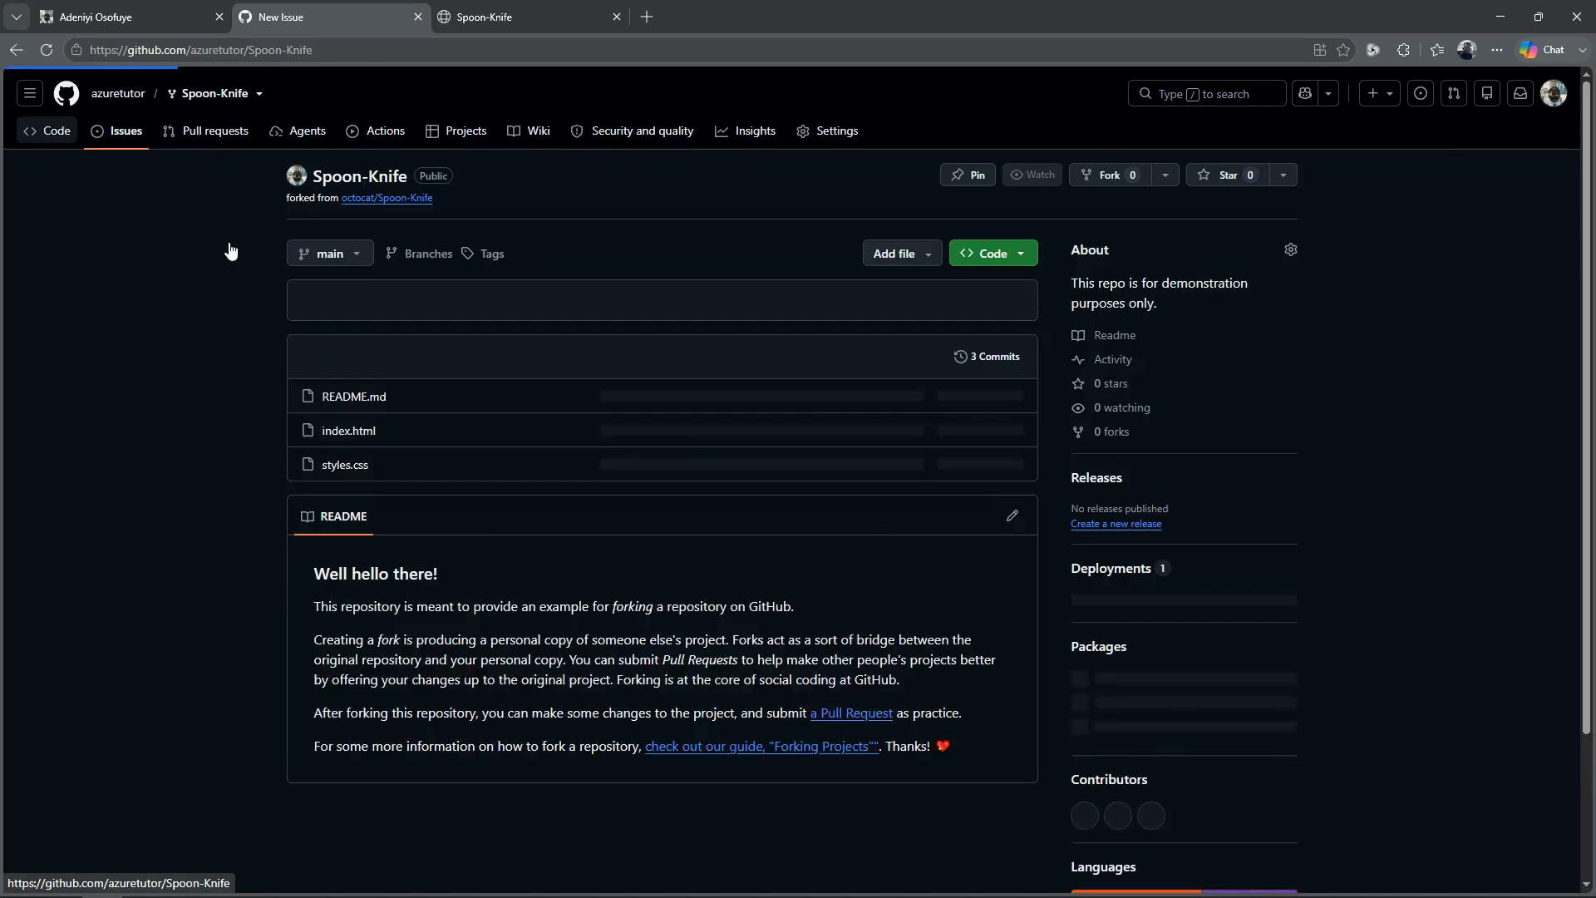
{"action": "left_click", "coordinate": [123, 133]}
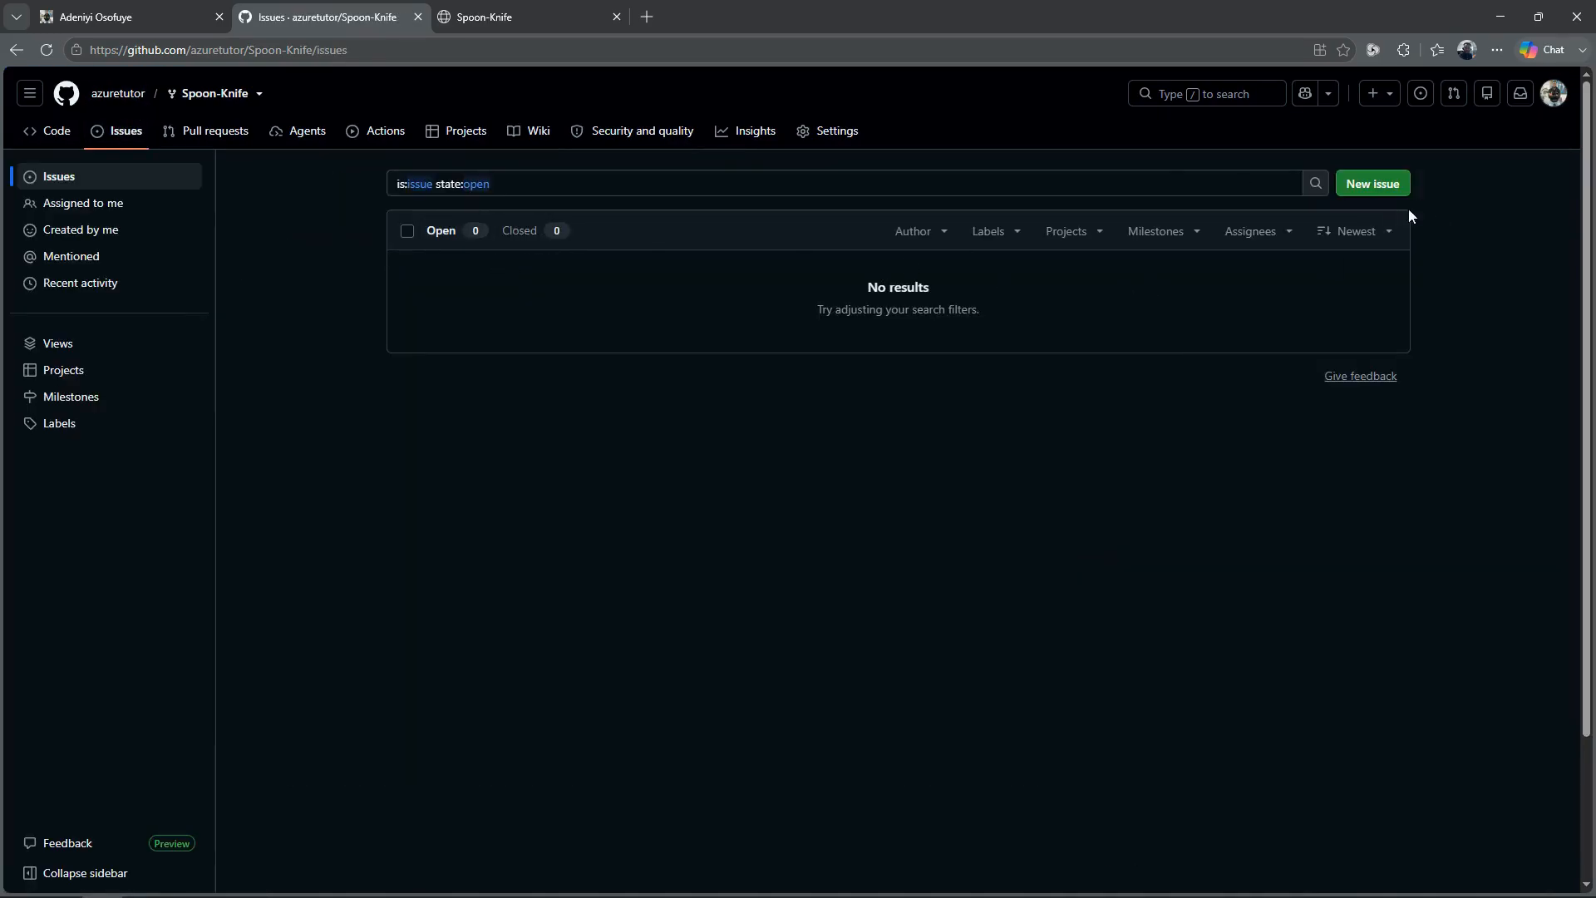
{"action": "left_click", "coordinate": [1383, 176]}
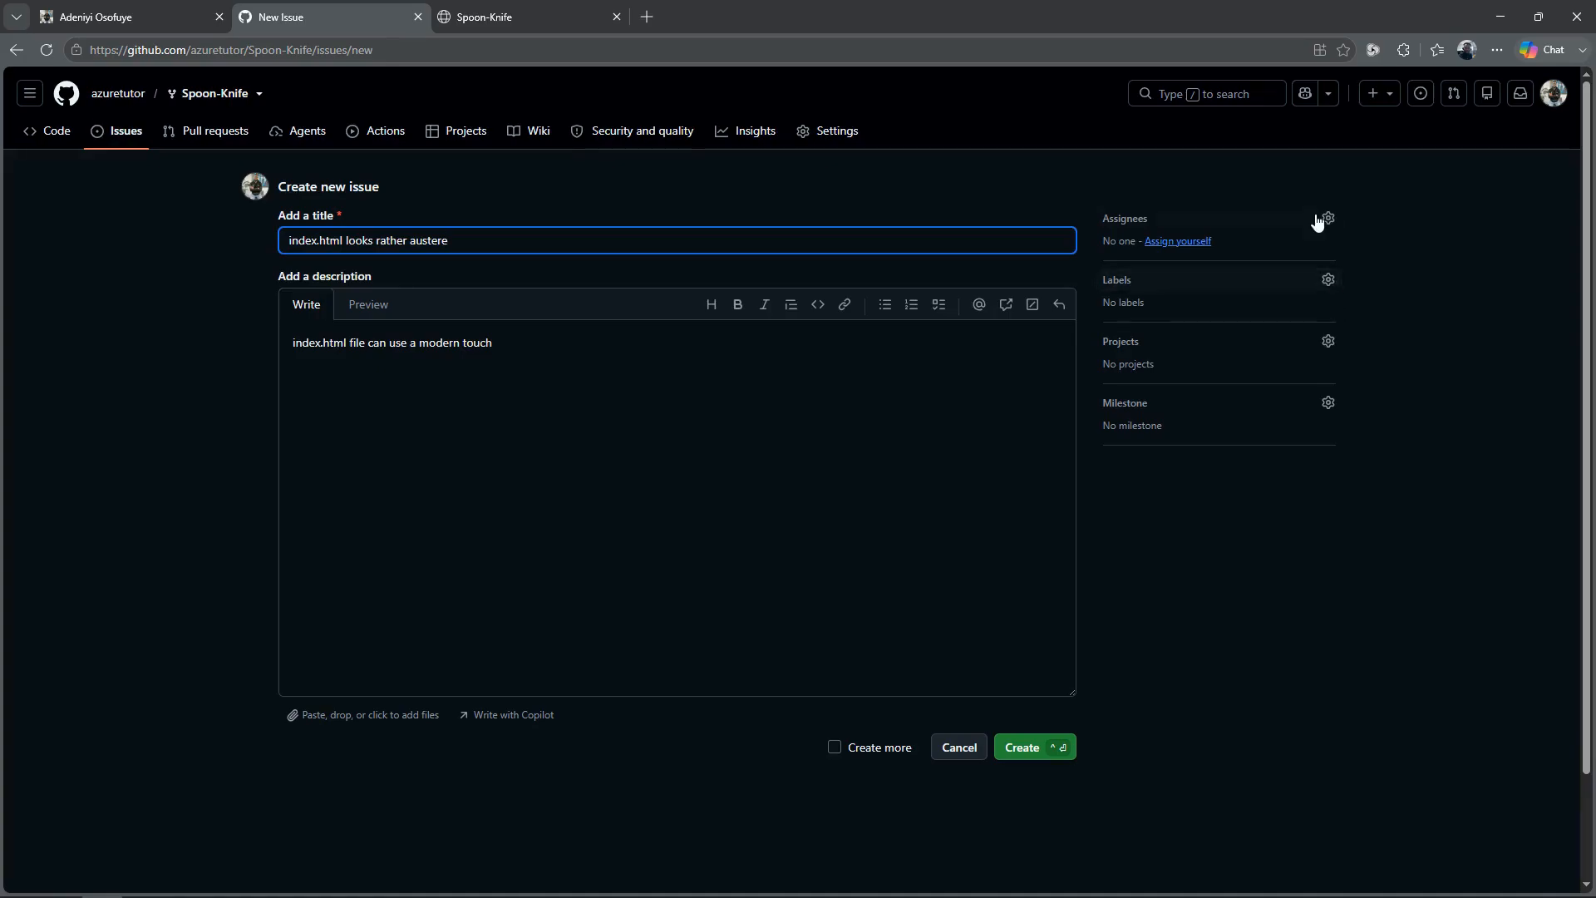
{"action": "left_click", "coordinate": [1174, 243]}
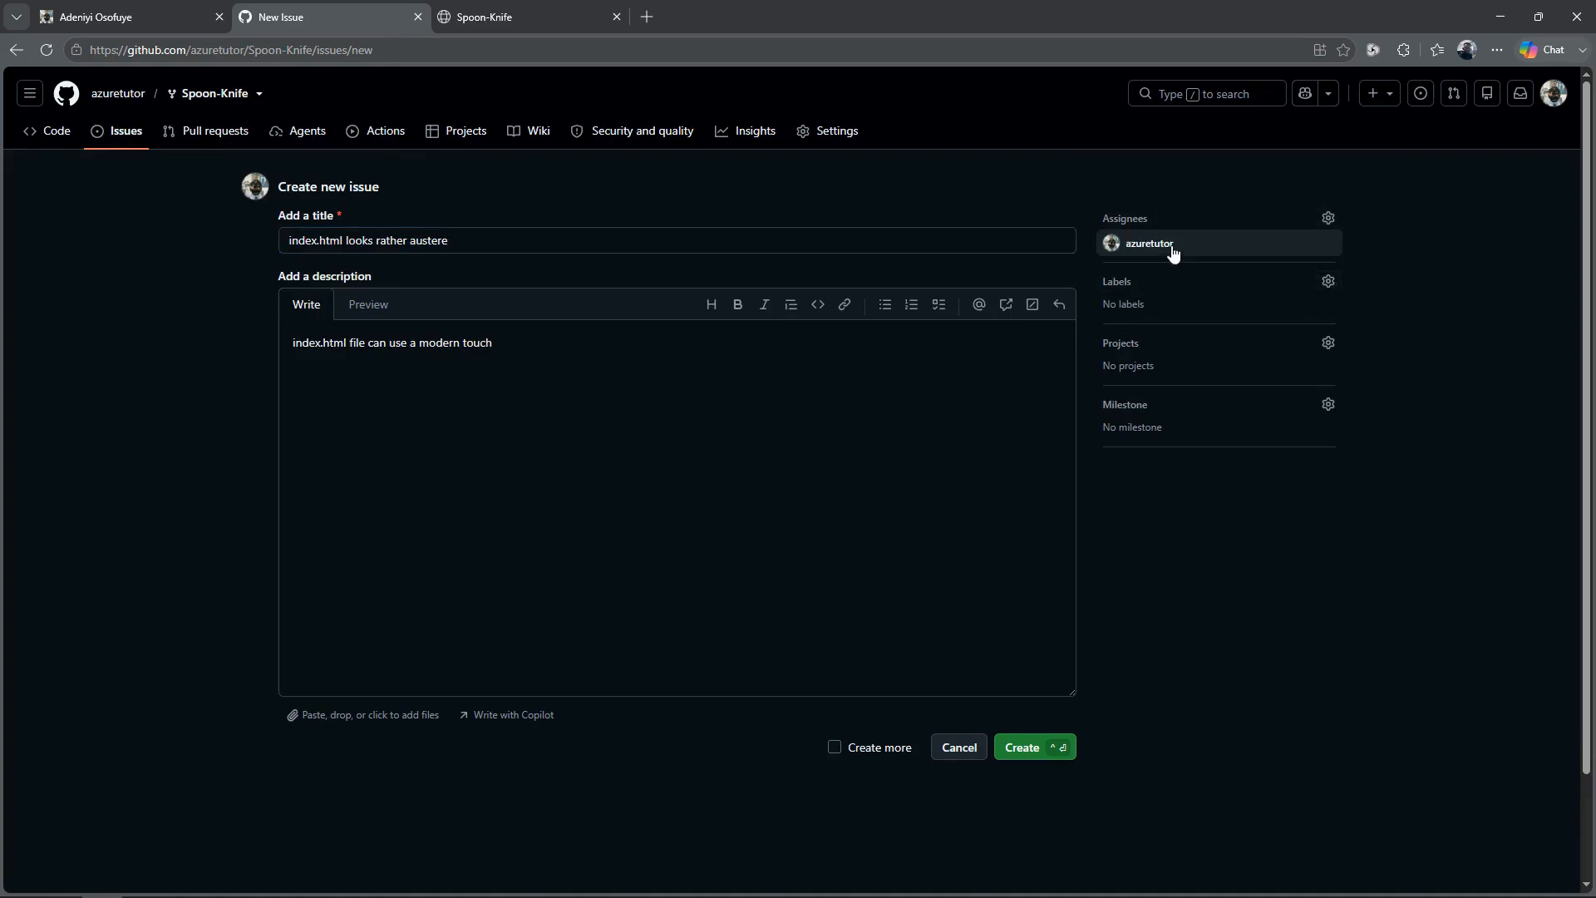
Step: Apply the enhancement label to the new issue and add it to the DevOps Core Intro Project
{"action": "left_click", "coordinate": [1329, 282]}
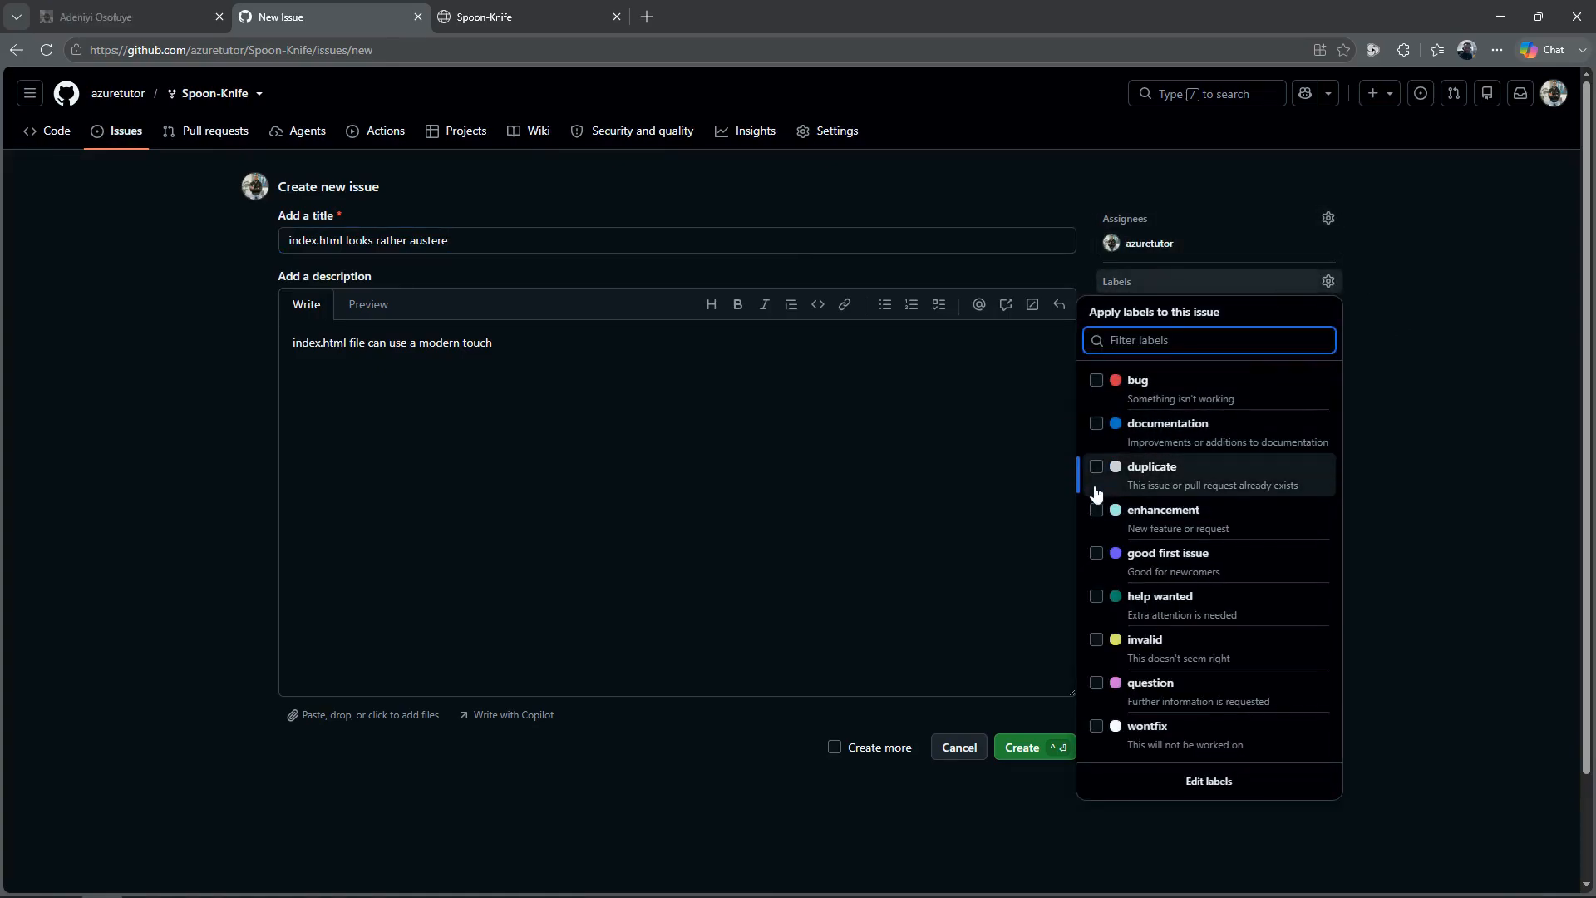
{"action": "left_click", "coordinate": [1096, 517]}
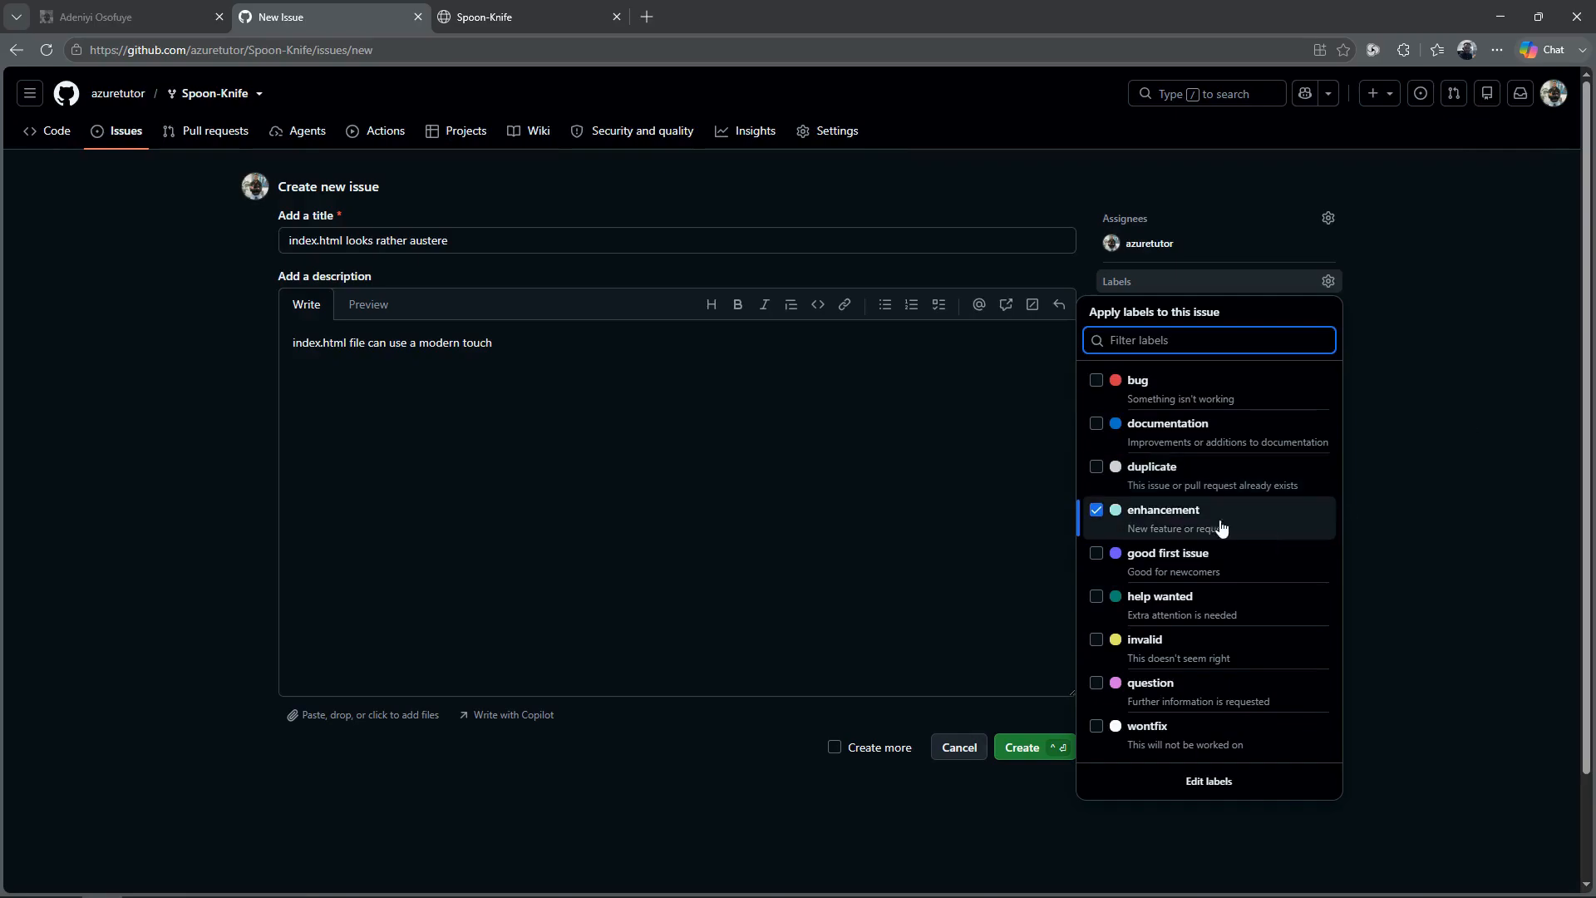
{"action": "left_click", "coordinate": [1473, 387]}
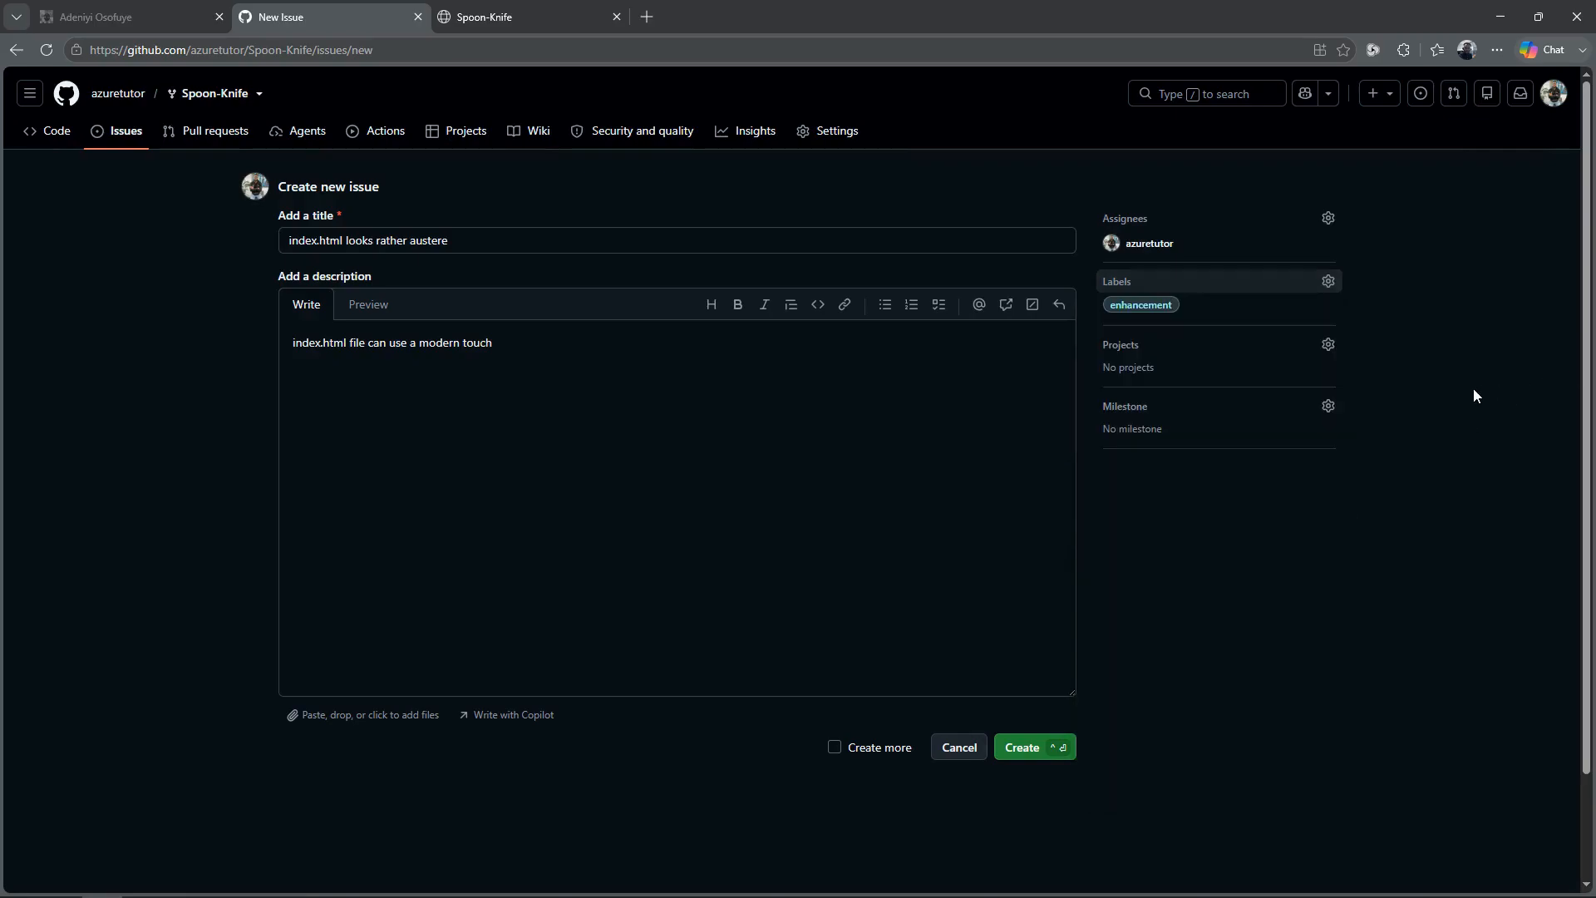
{"action": "left_click", "coordinate": [1330, 346]}
{"action": "left_click", "coordinate": [1096, 472]}
{"action": "left_click", "coordinate": [1428, 514]}
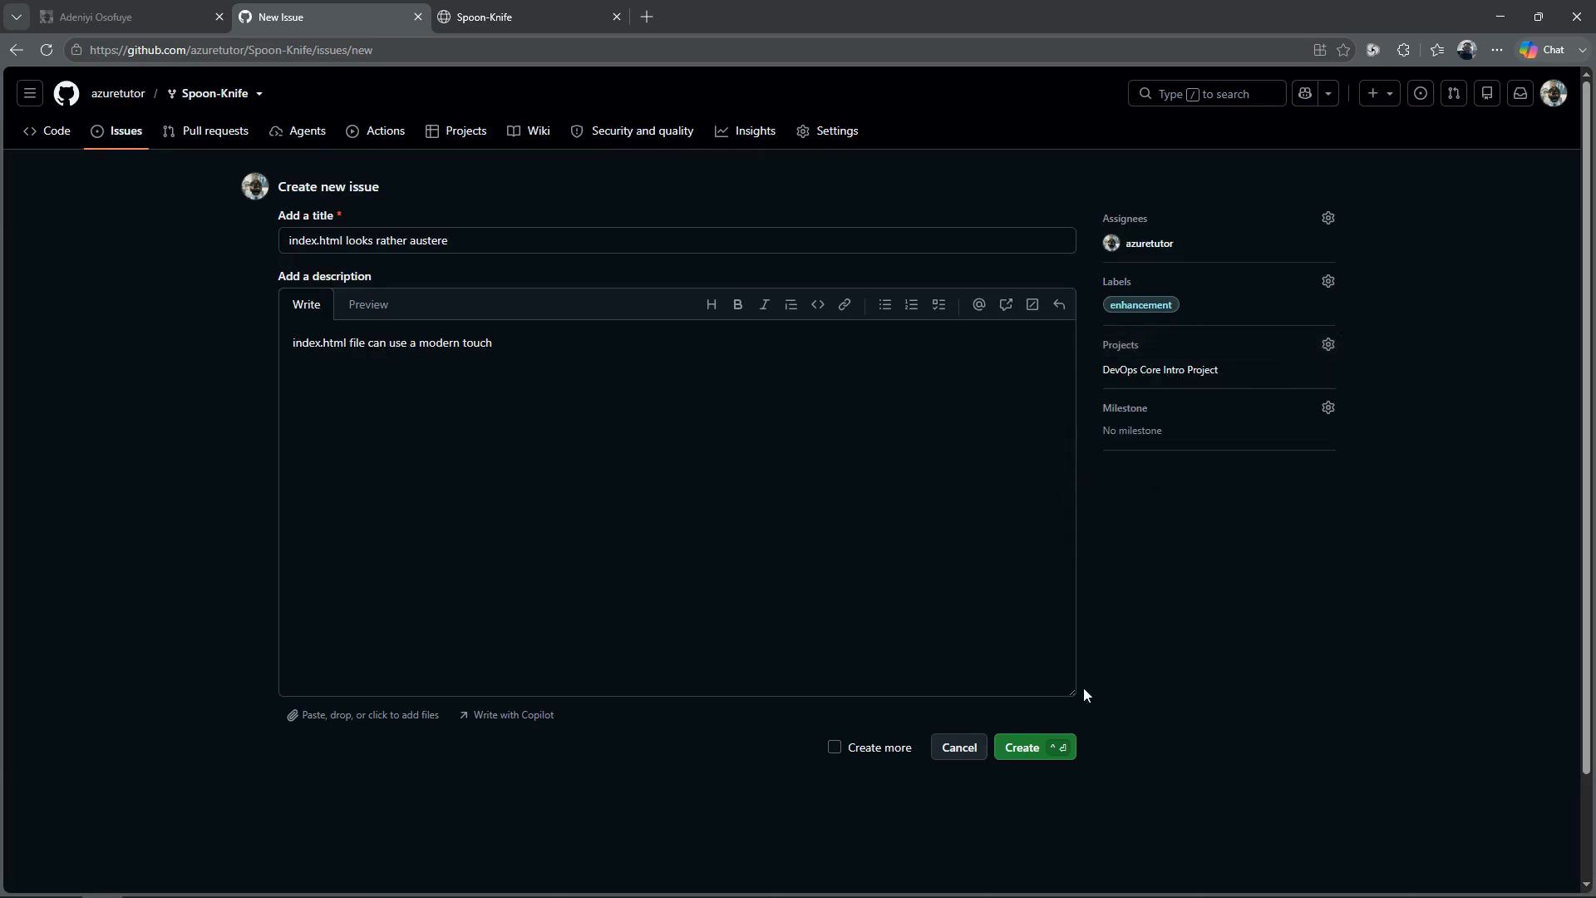
Step: Create the issue and set its status in the DevOps Core Intro Project to In progress
{"action": "left_click", "coordinate": [1031, 750]}
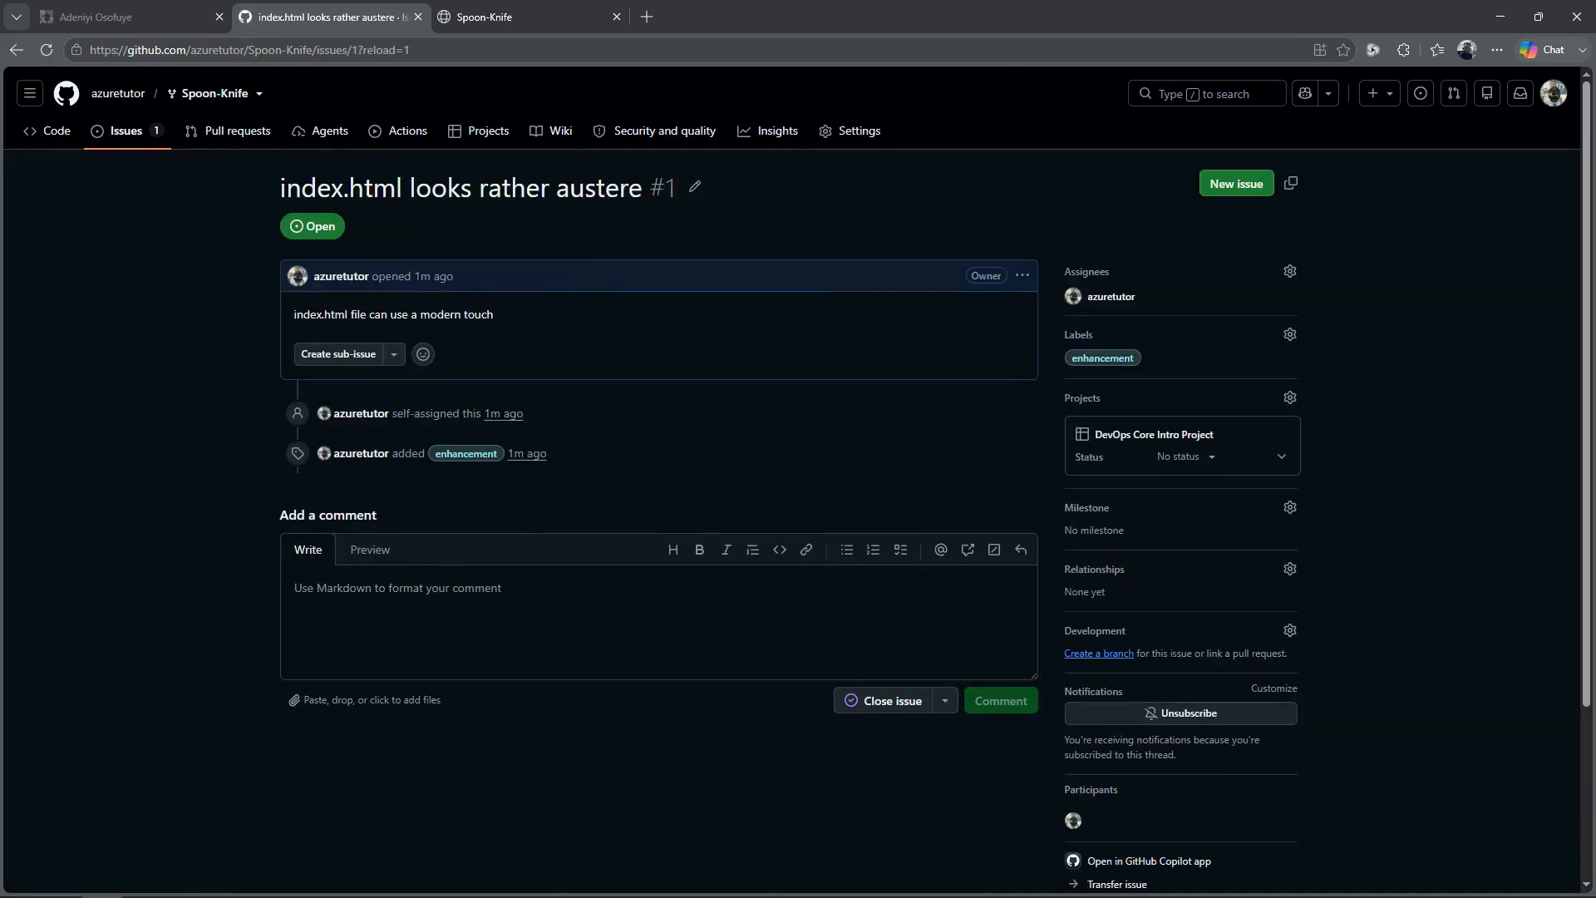
{"action": "left_click", "coordinate": [1221, 464]}
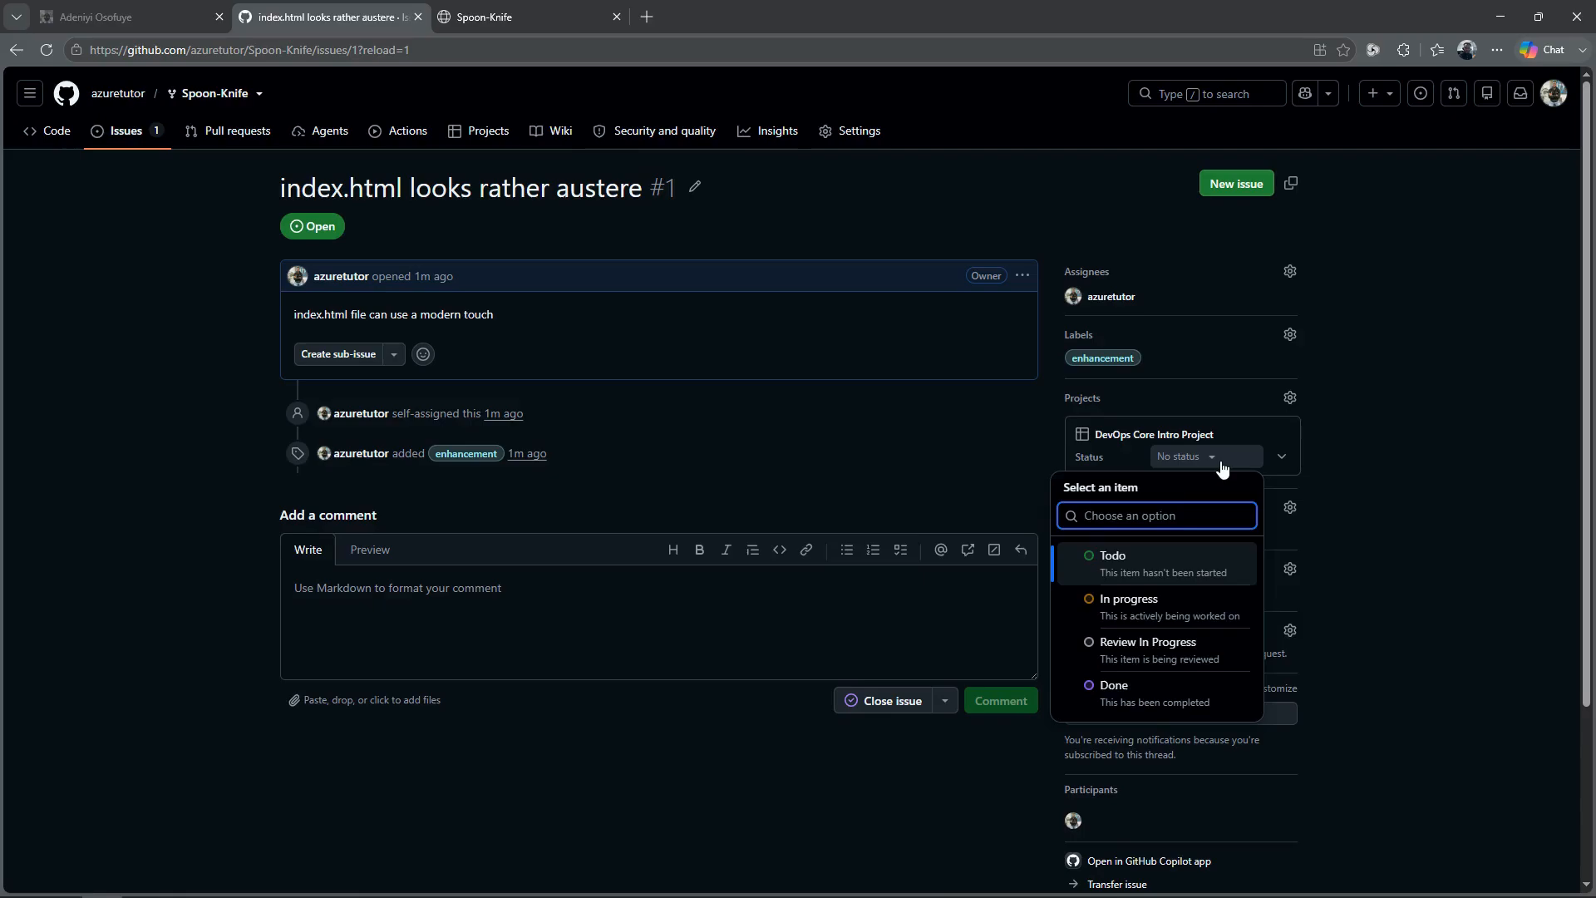
{"action": "left_click", "coordinate": [1152, 612]}
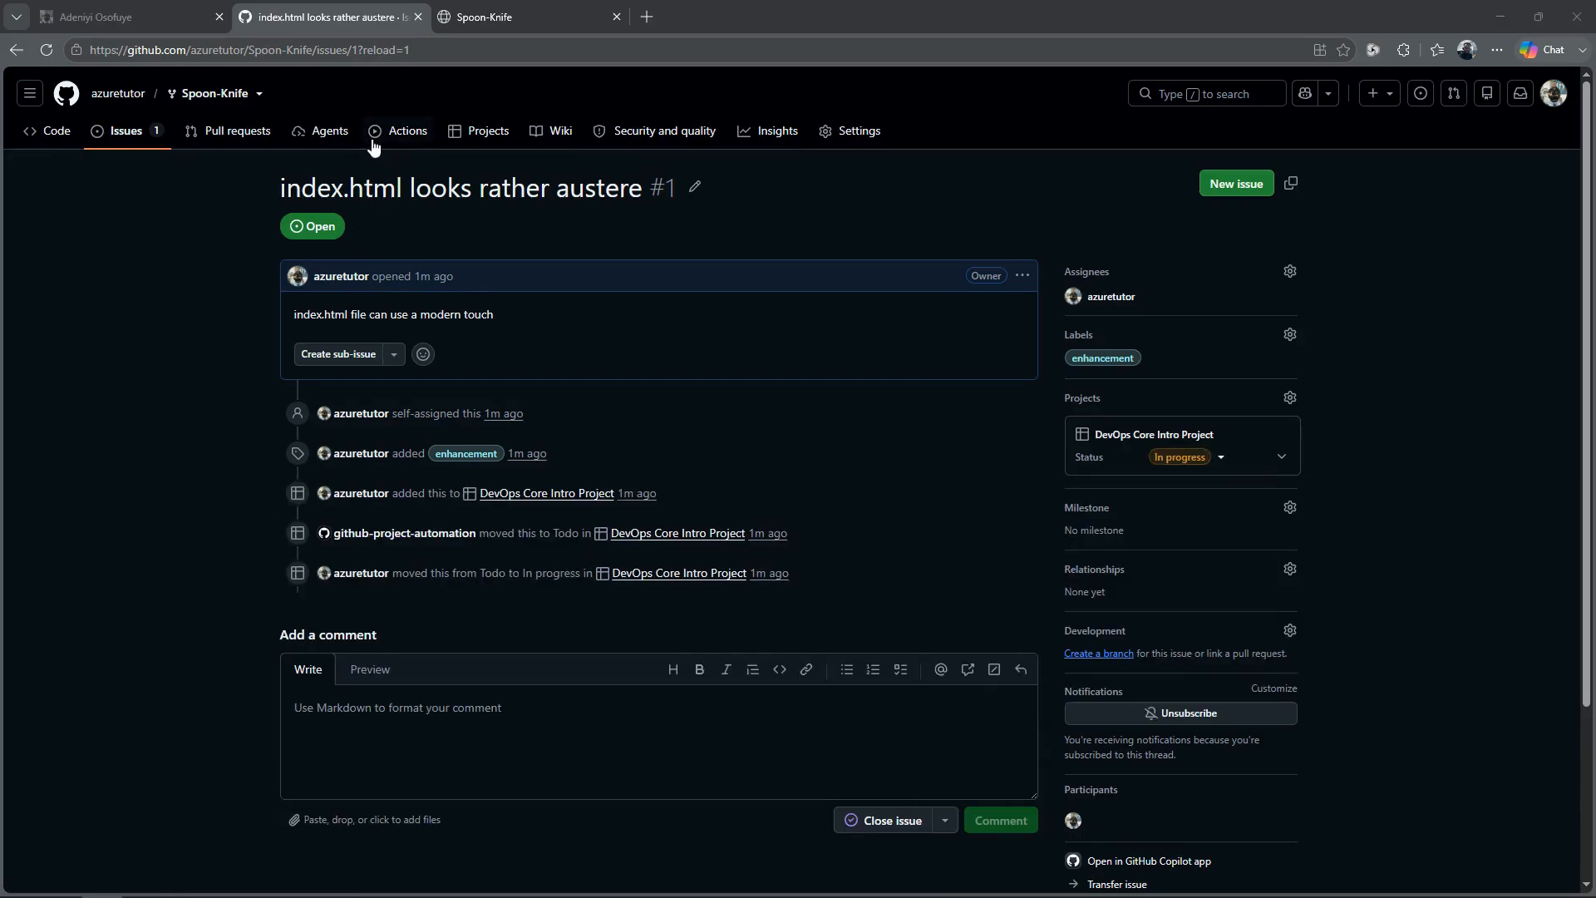
Step: Link the DevOps Core Intro Project to the Spoon-Knife fork
{"action": "left_click", "coordinate": [499, 139]}
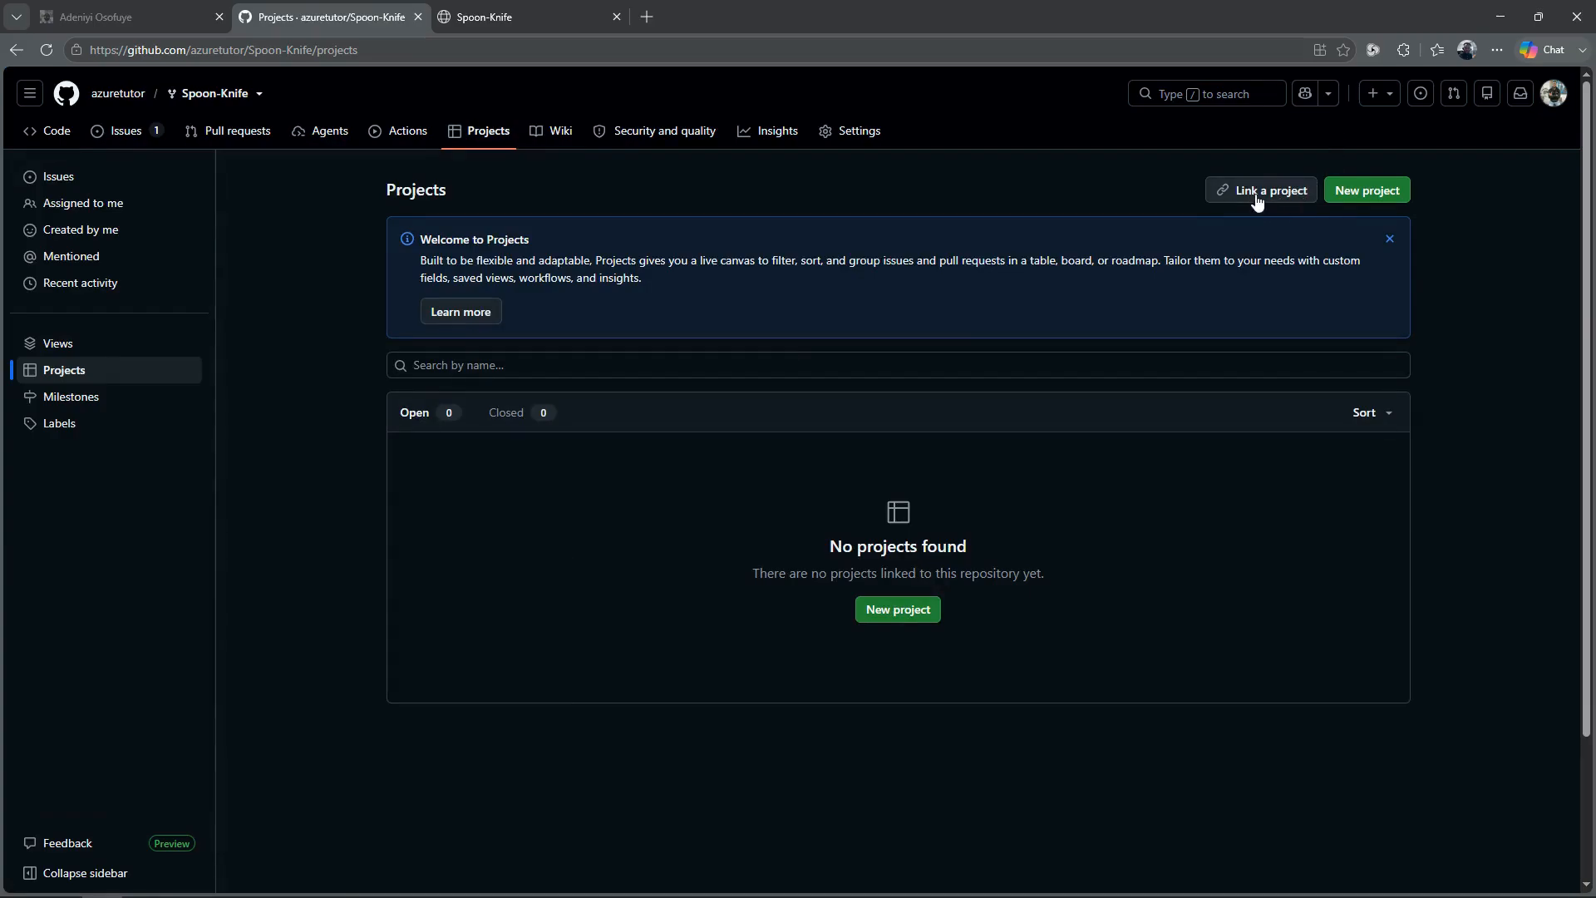
{"action": "left_click", "coordinate": [1257, 198]}
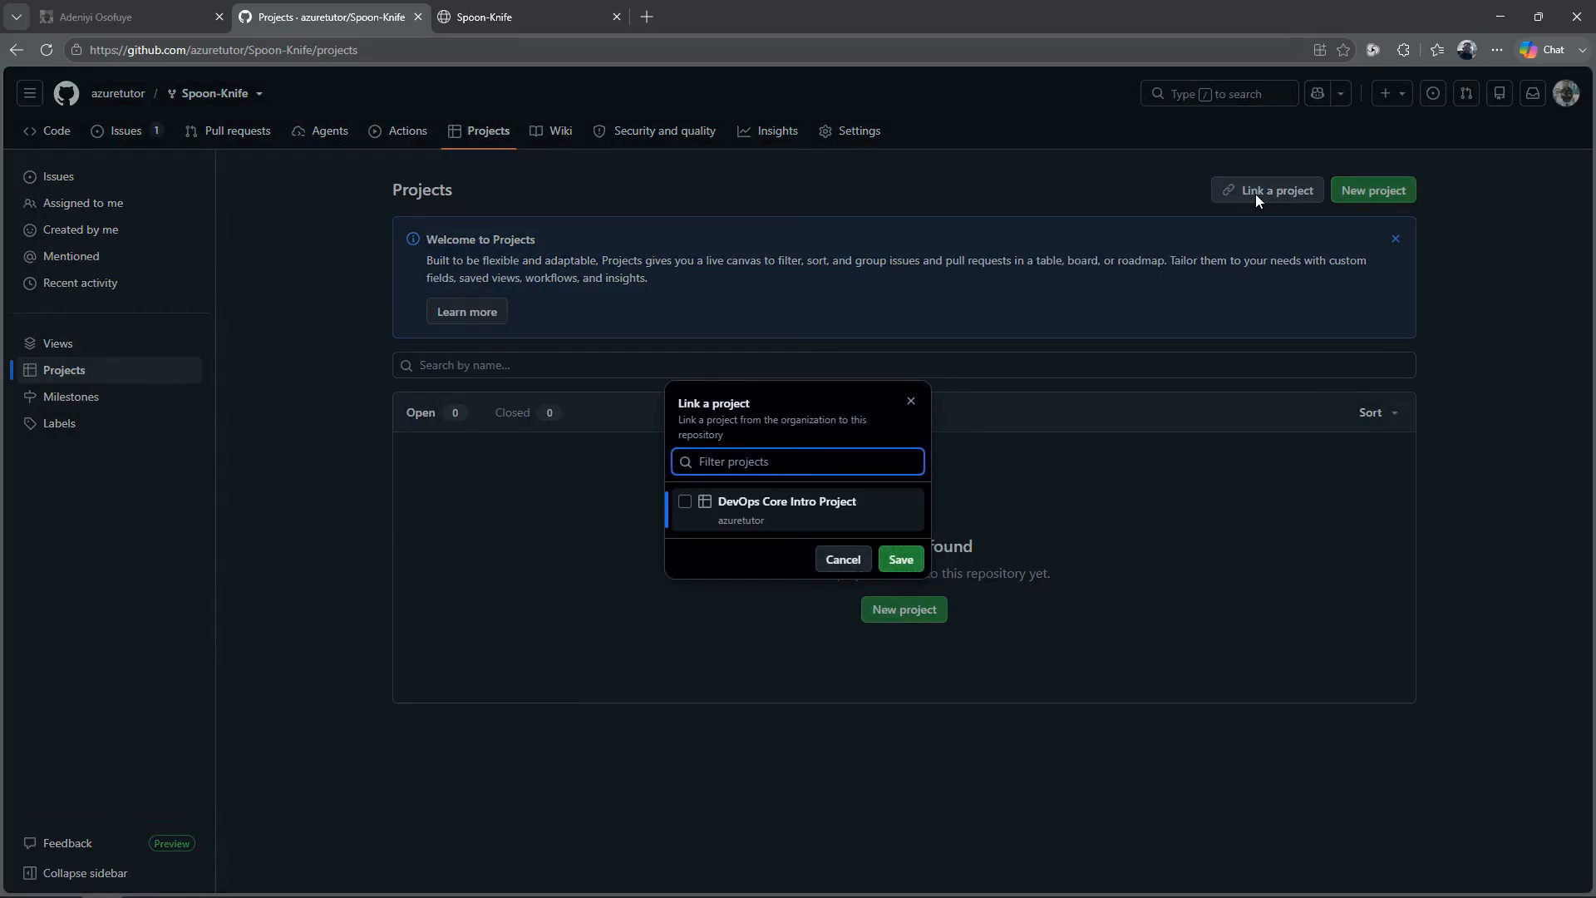
{"action": "left_click", "coordinate": [684, 502]}
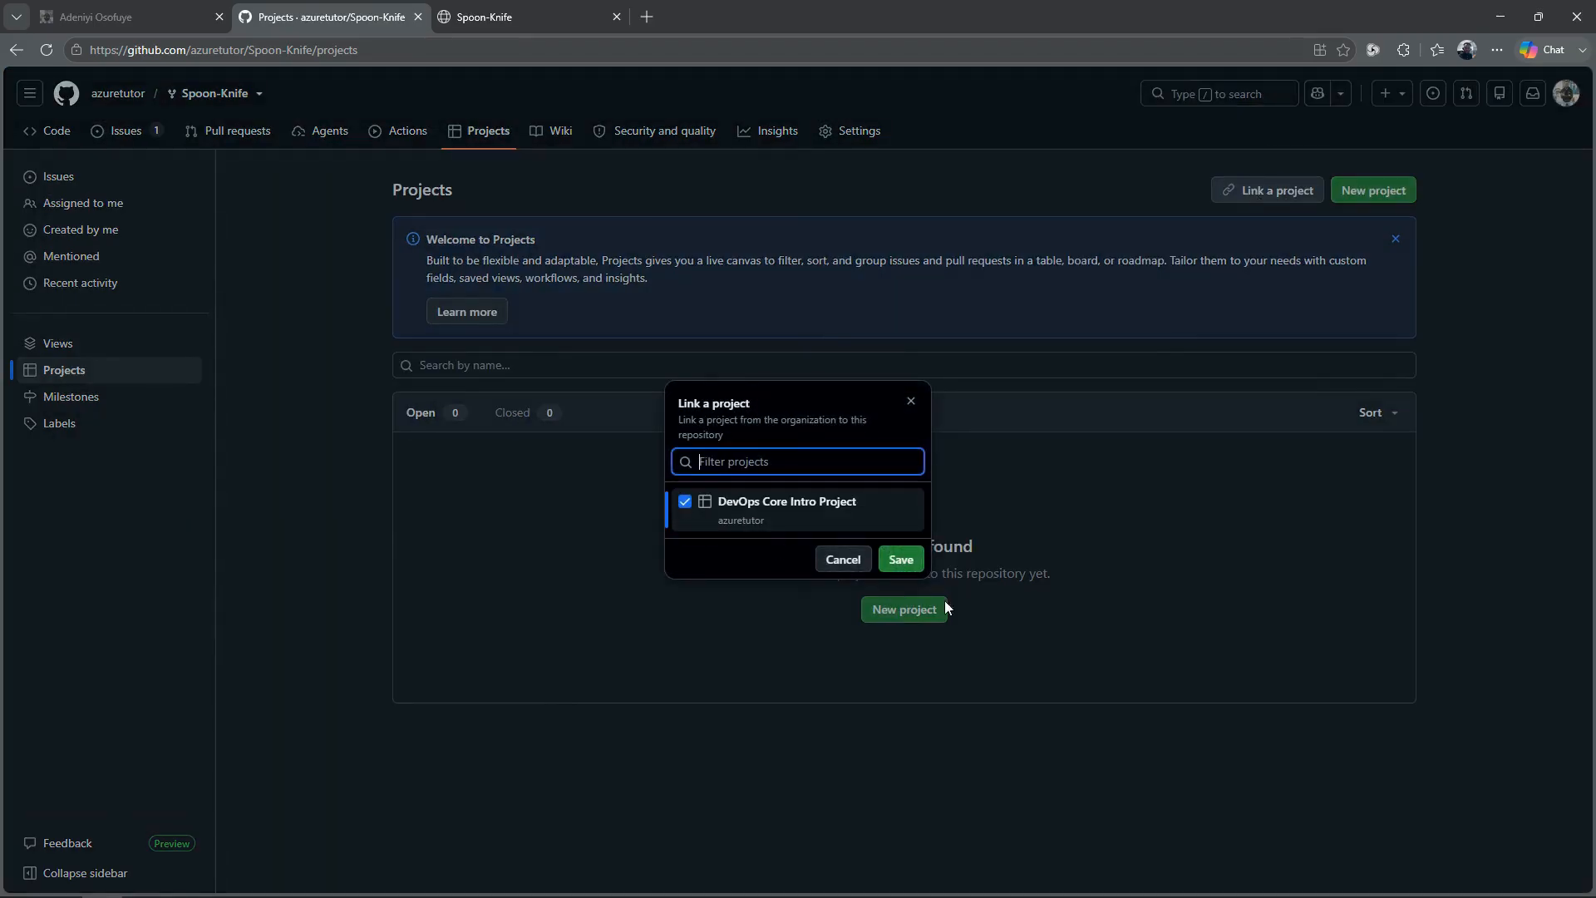
{"action": "left_click", "coordinate": [901, 559]}
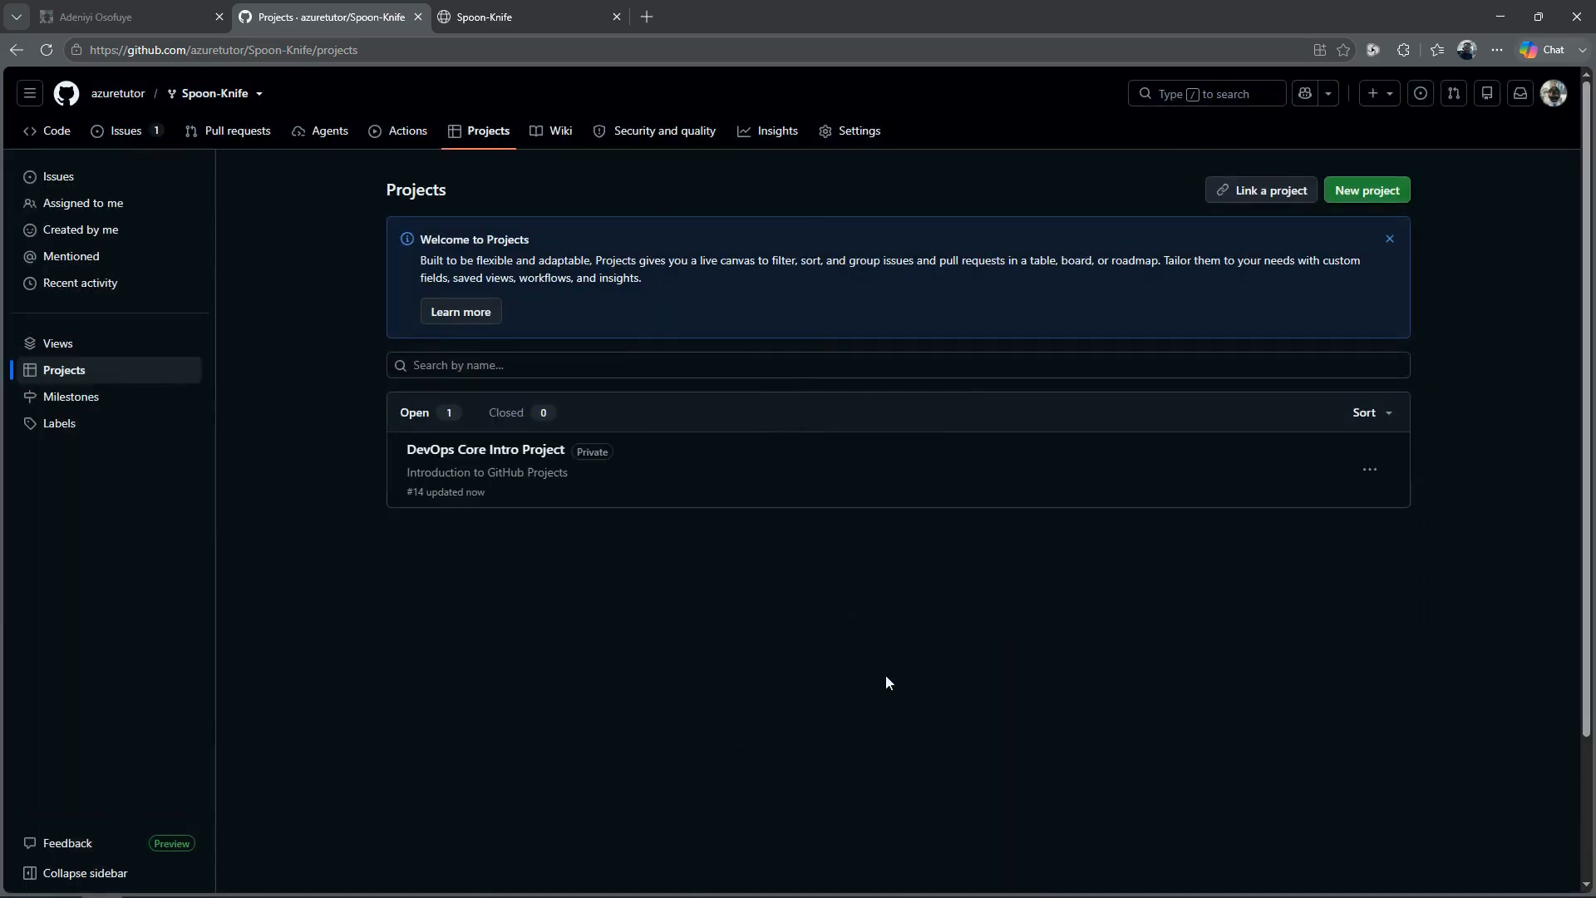
Step: Create a branch named update-index.html from main in the fork
{"action": "left_click", "coordinate": [56, 135]}
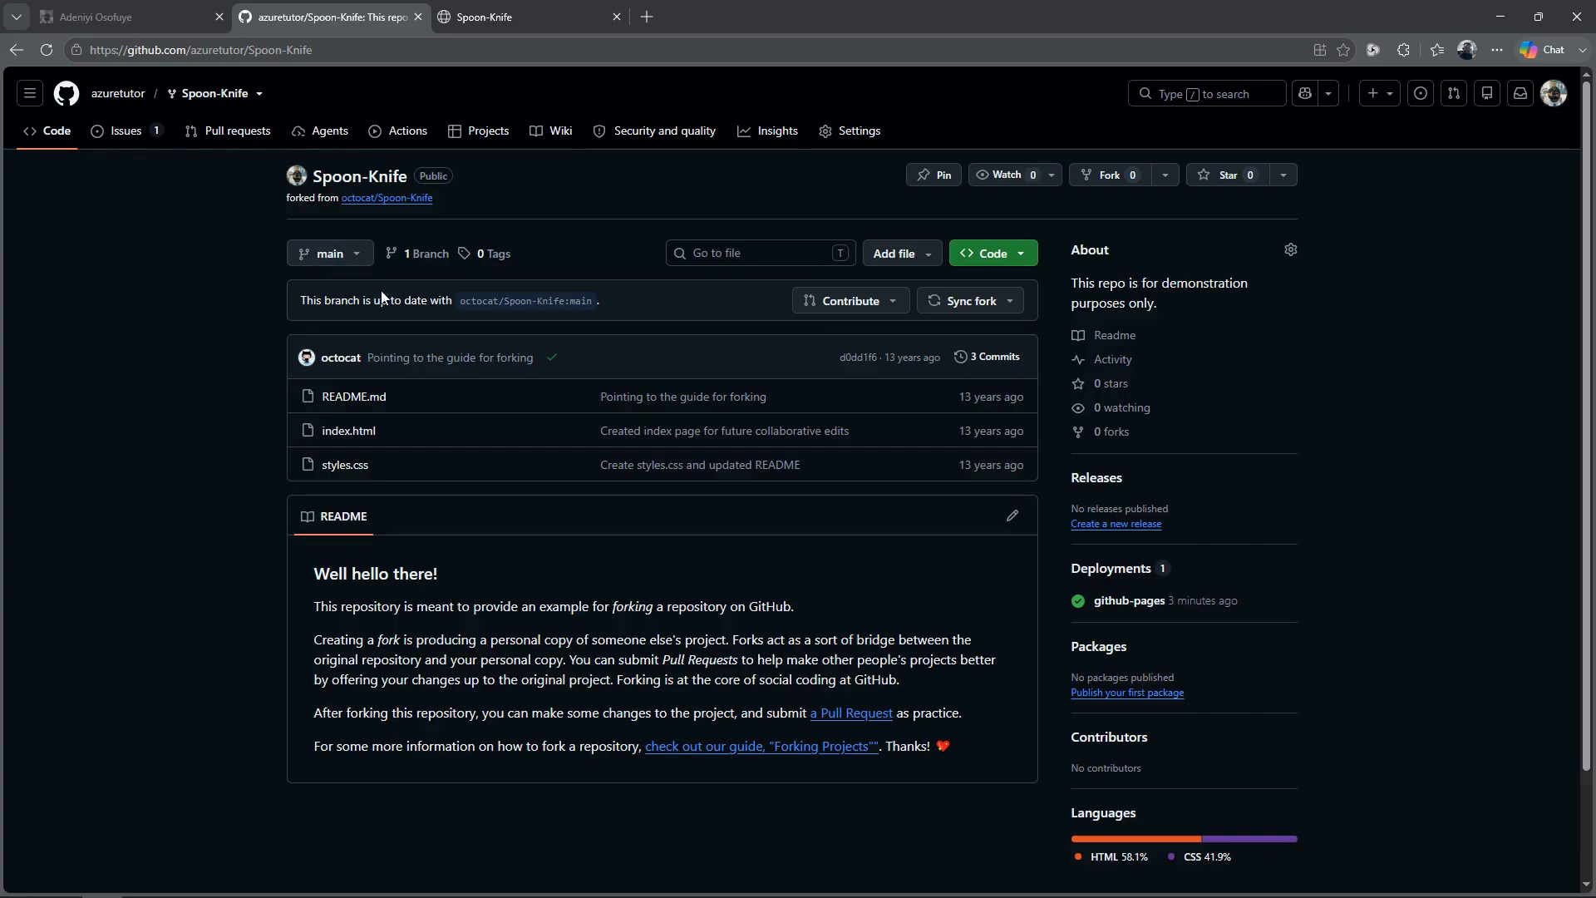
{"action": "left_click", "coordinate": [347, 255]}
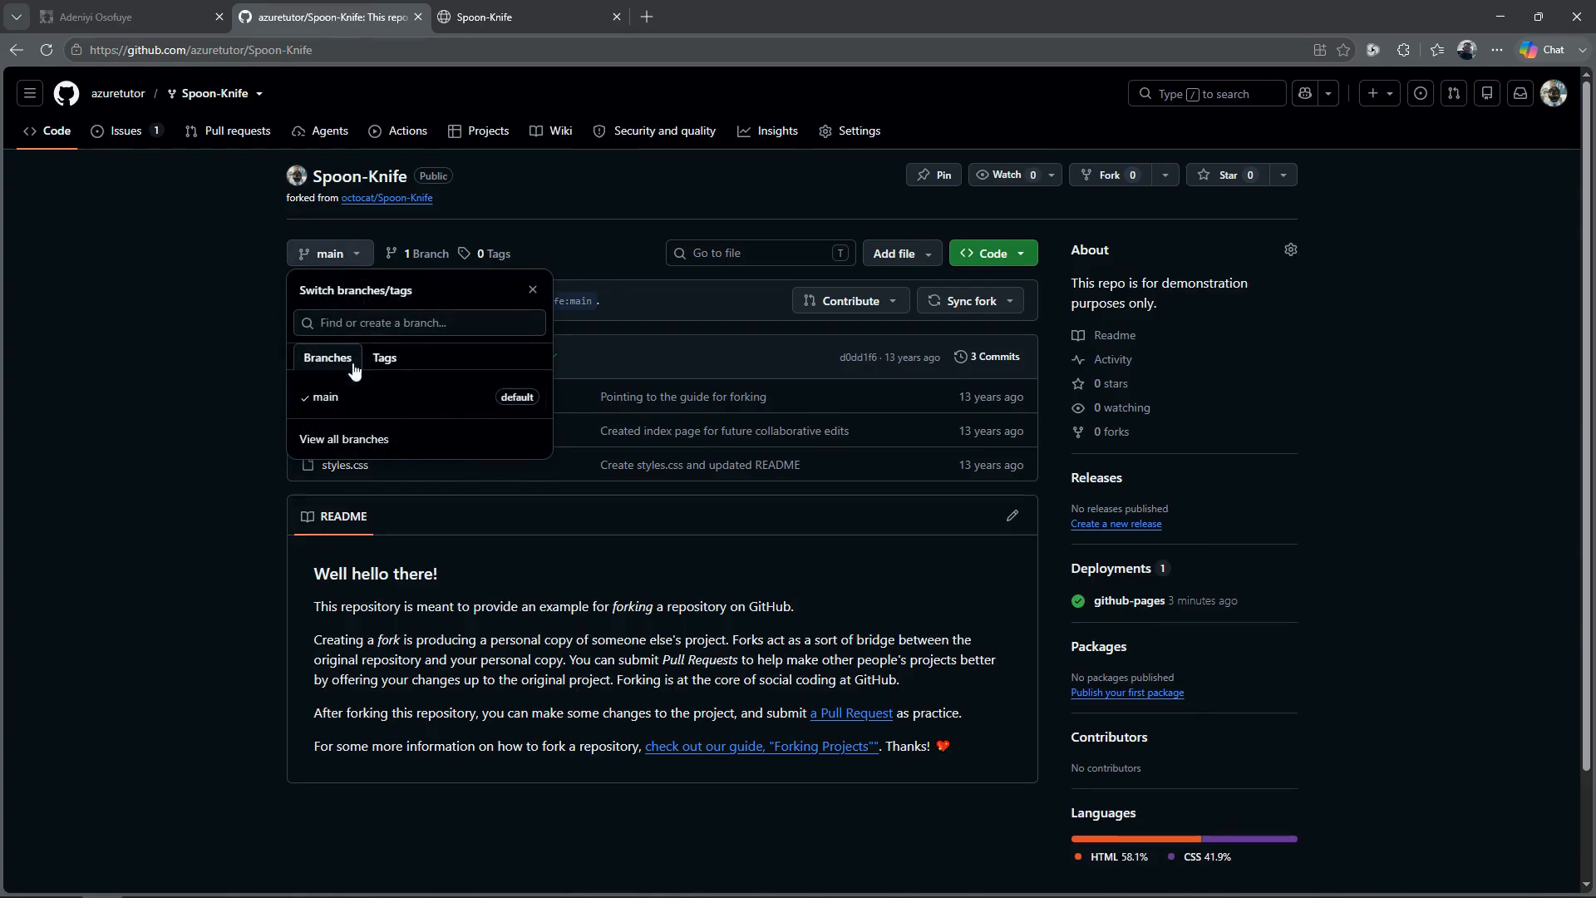
{"action": "left_click", "coordinate": [353, 332]}
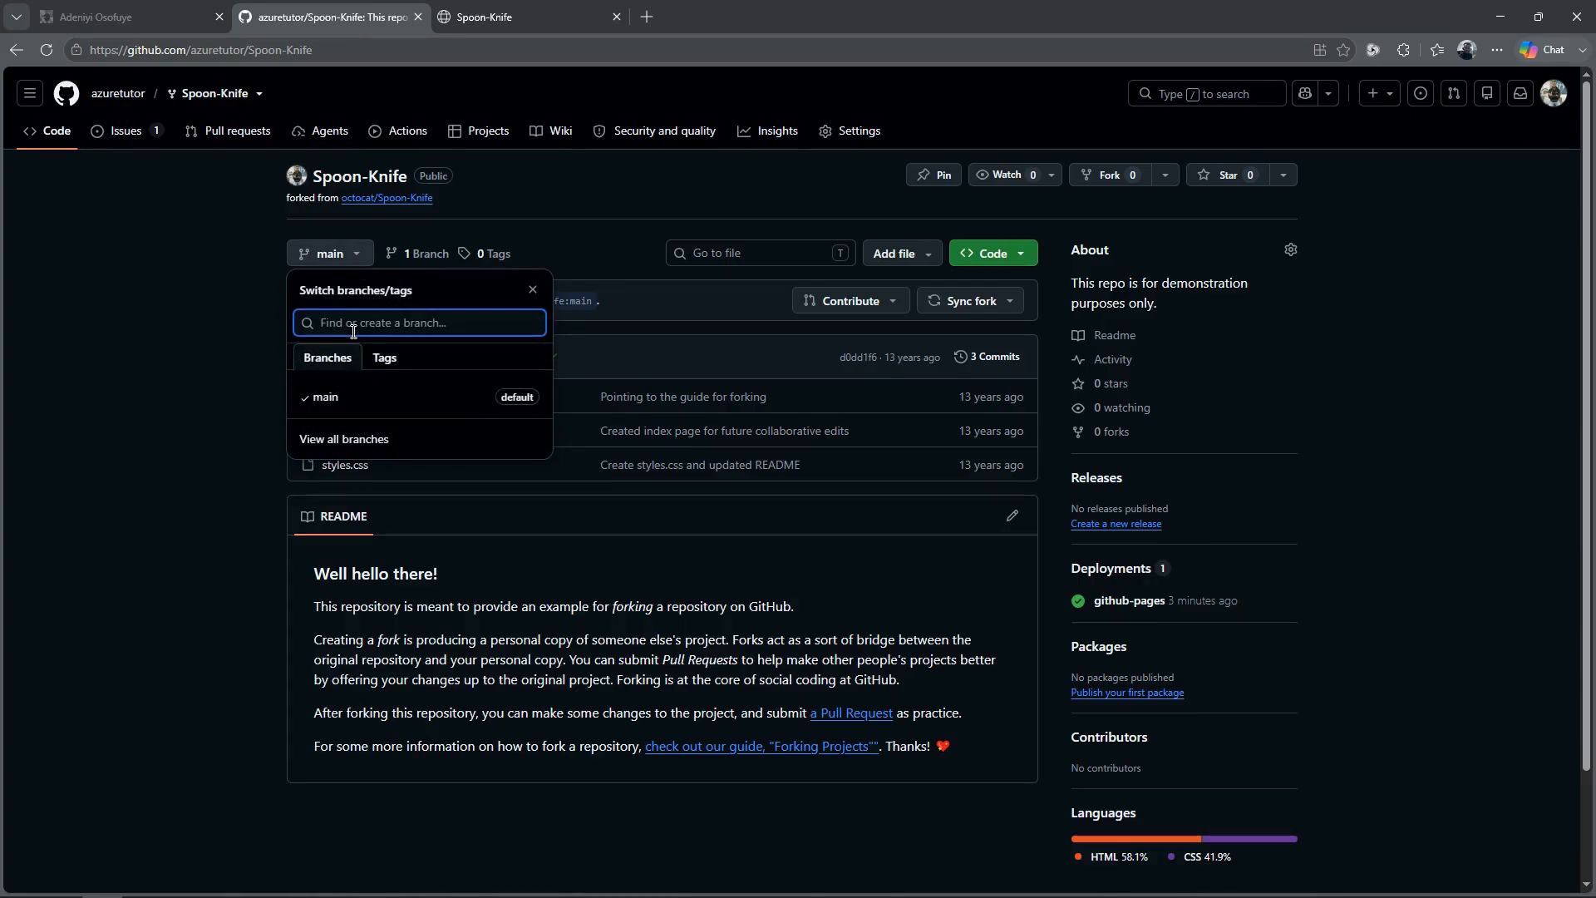
{"action": "type", "text": "update"}
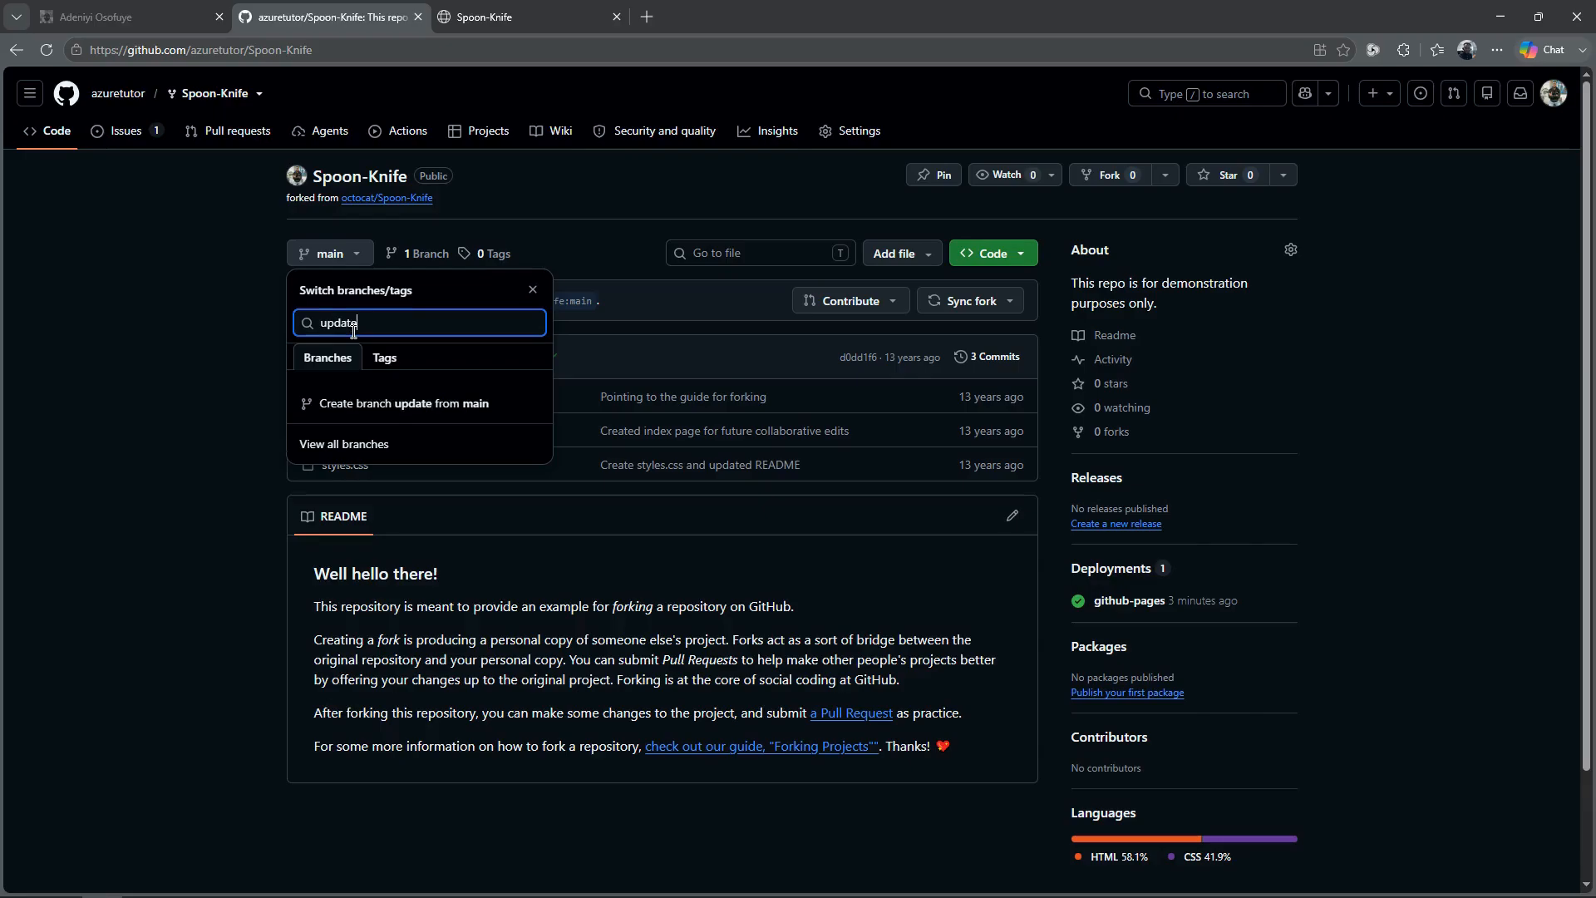
{"action": "type", "text": " index.html"}
{"action": "left_click", "coordinate": [383, 413]}
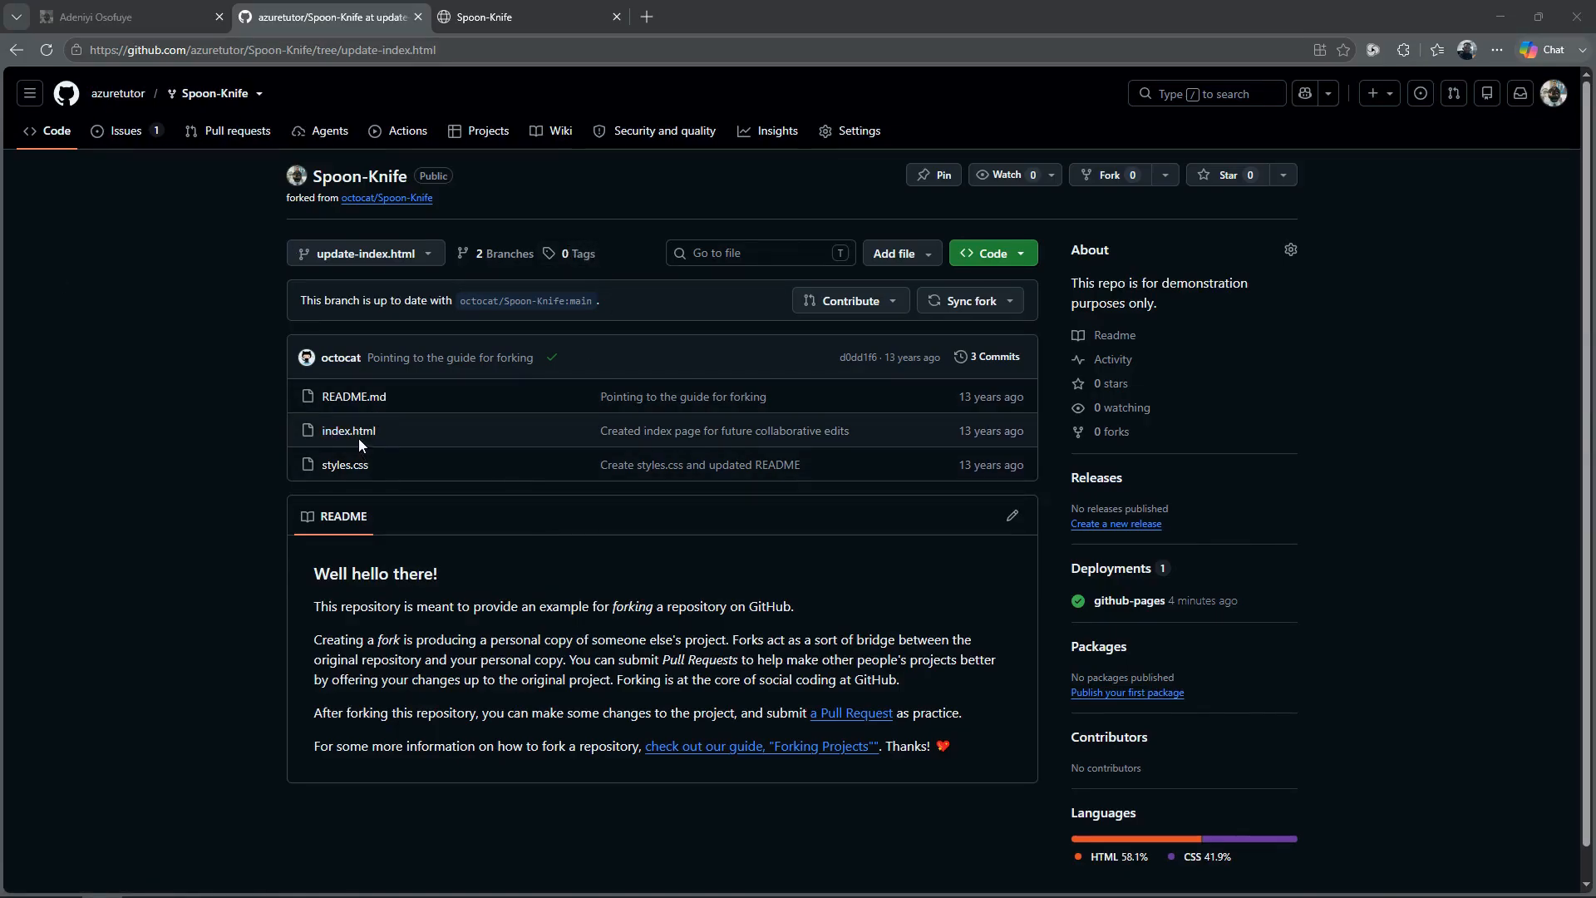
{"action": "left_click", "coordinate": [355, 464]}
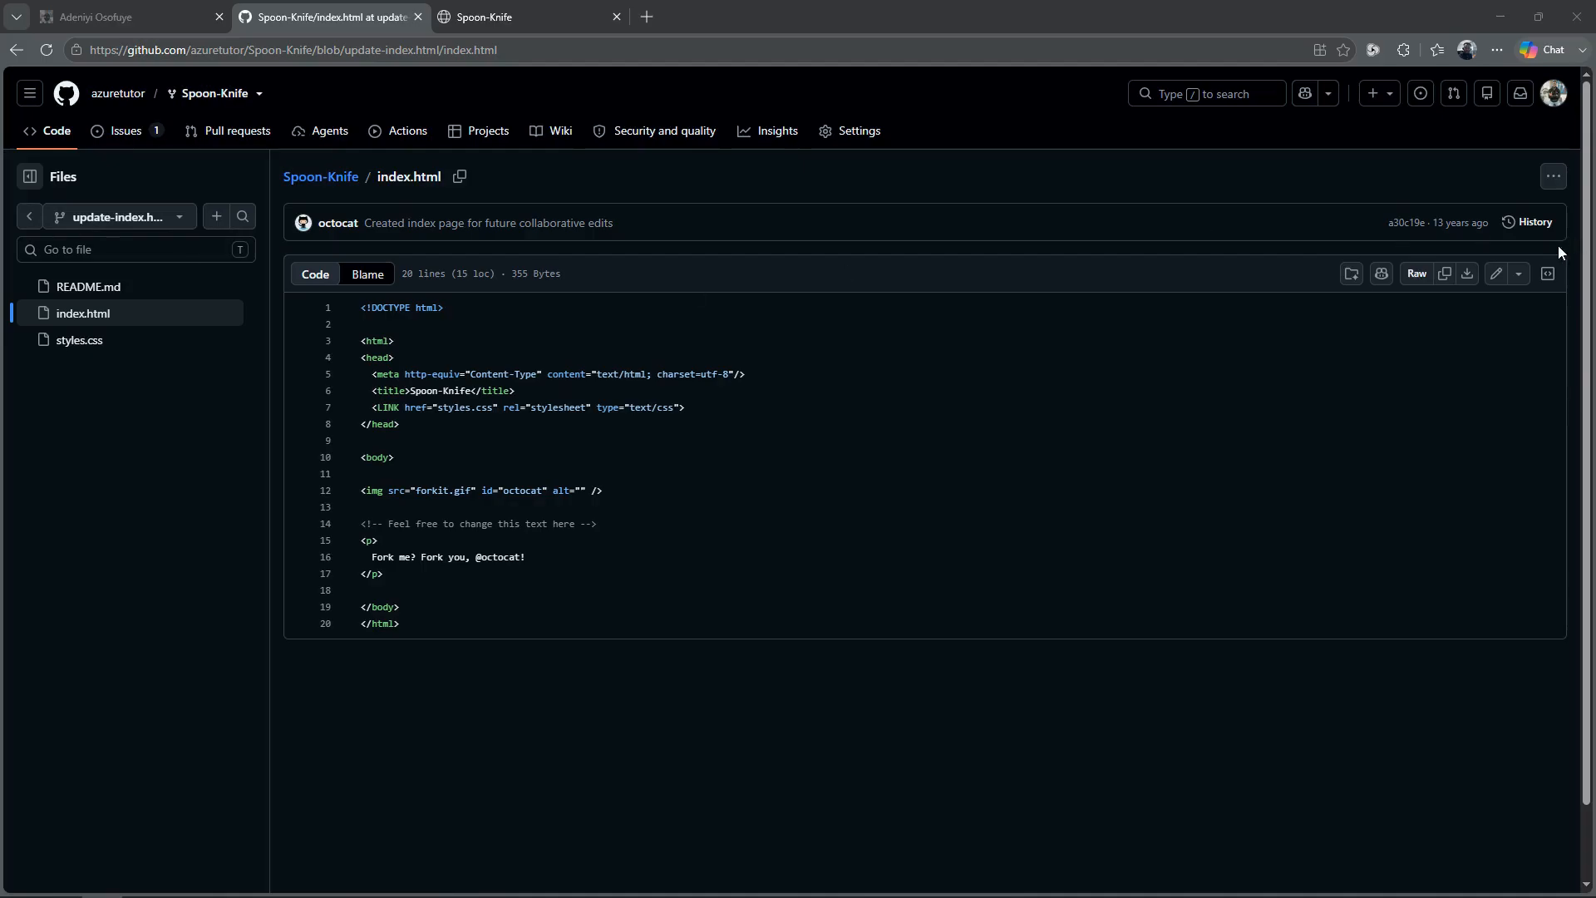
{"action": "left_click", "coordinate": [1496, 274]}
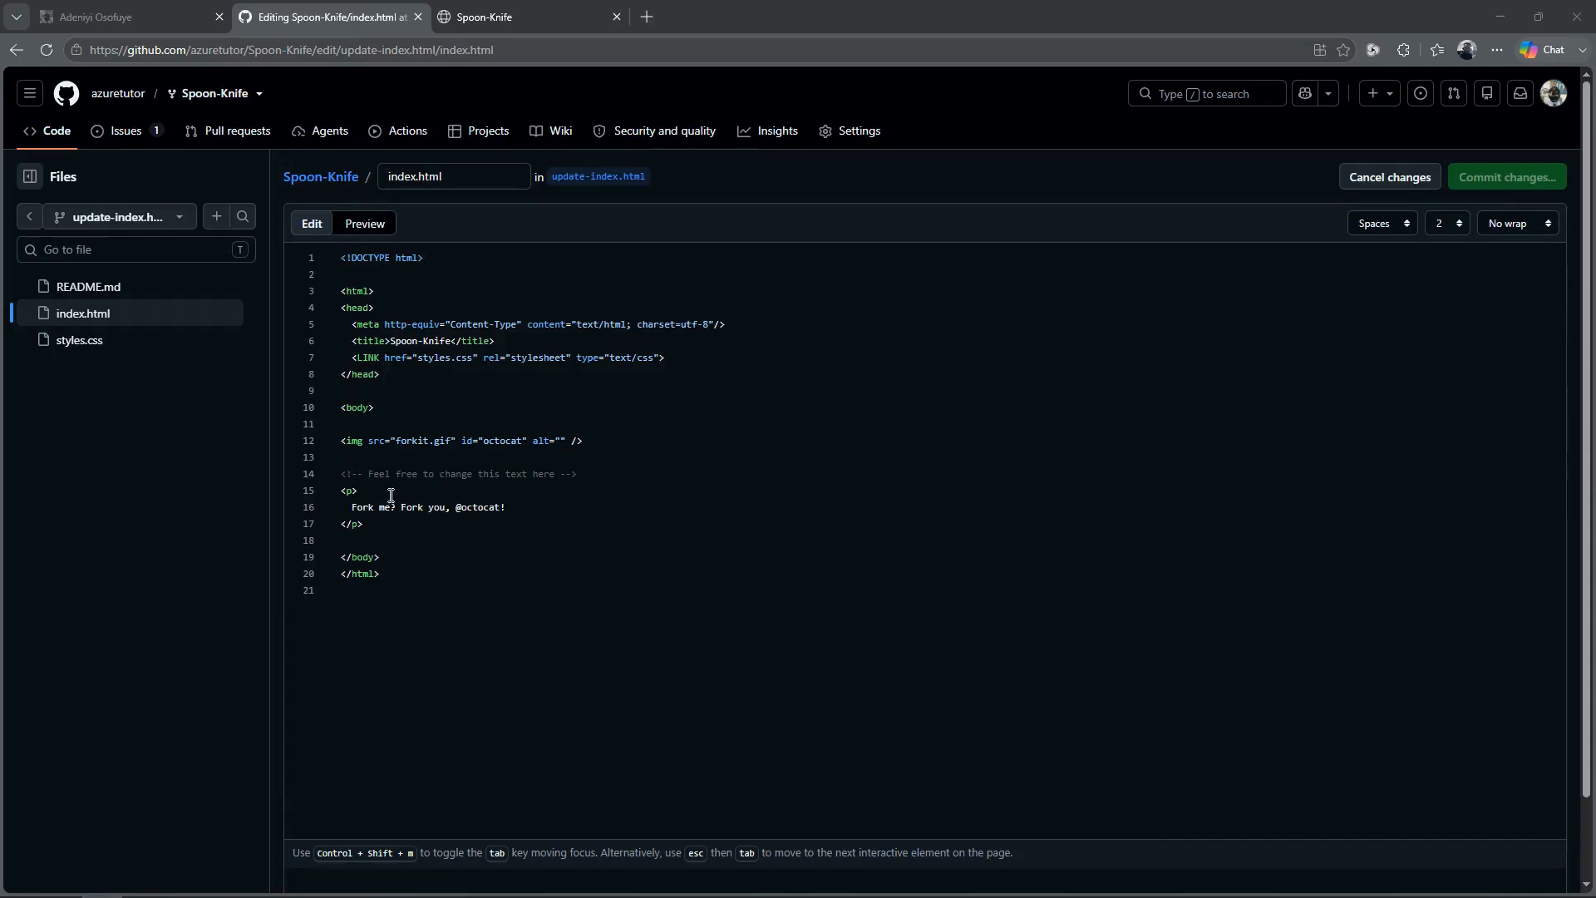
{"action": "left_click_drag", "start_coordinate": [342, 441], "coordinate": [453, 639]}
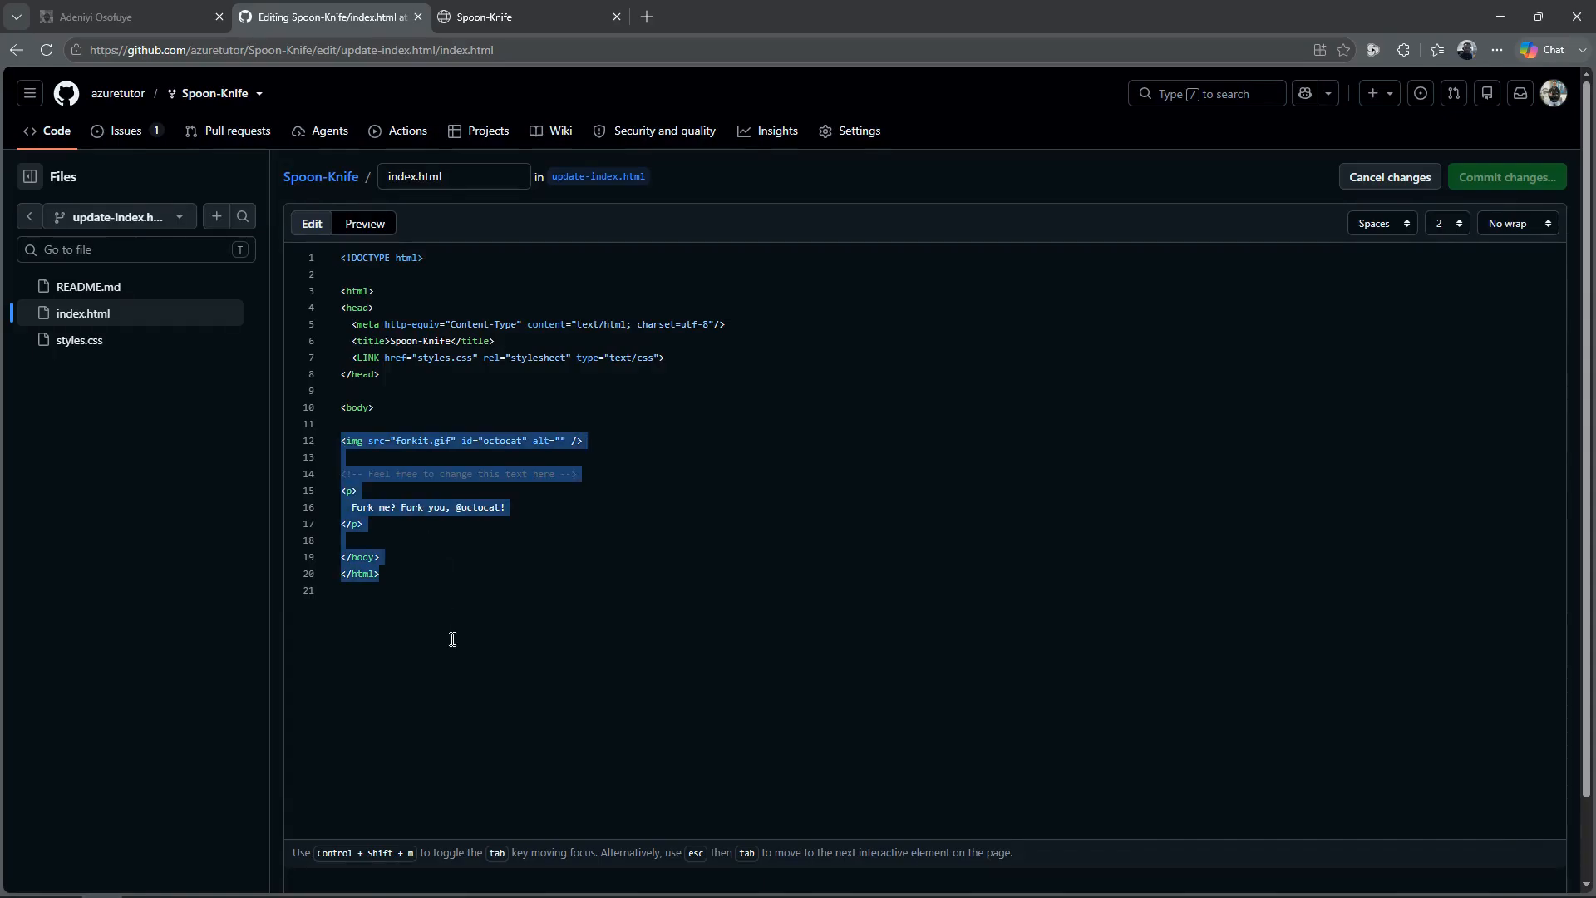
{"action": "type", "text": "<div id=\"octocat\">   <img     src=\"https://octodex.github.com/images/NUX_Octodex.gif\"     alt=\"Octocat Image\"   /> </div>  <p>Ready to team up? Let's collaborate, @octocat!</p>"}
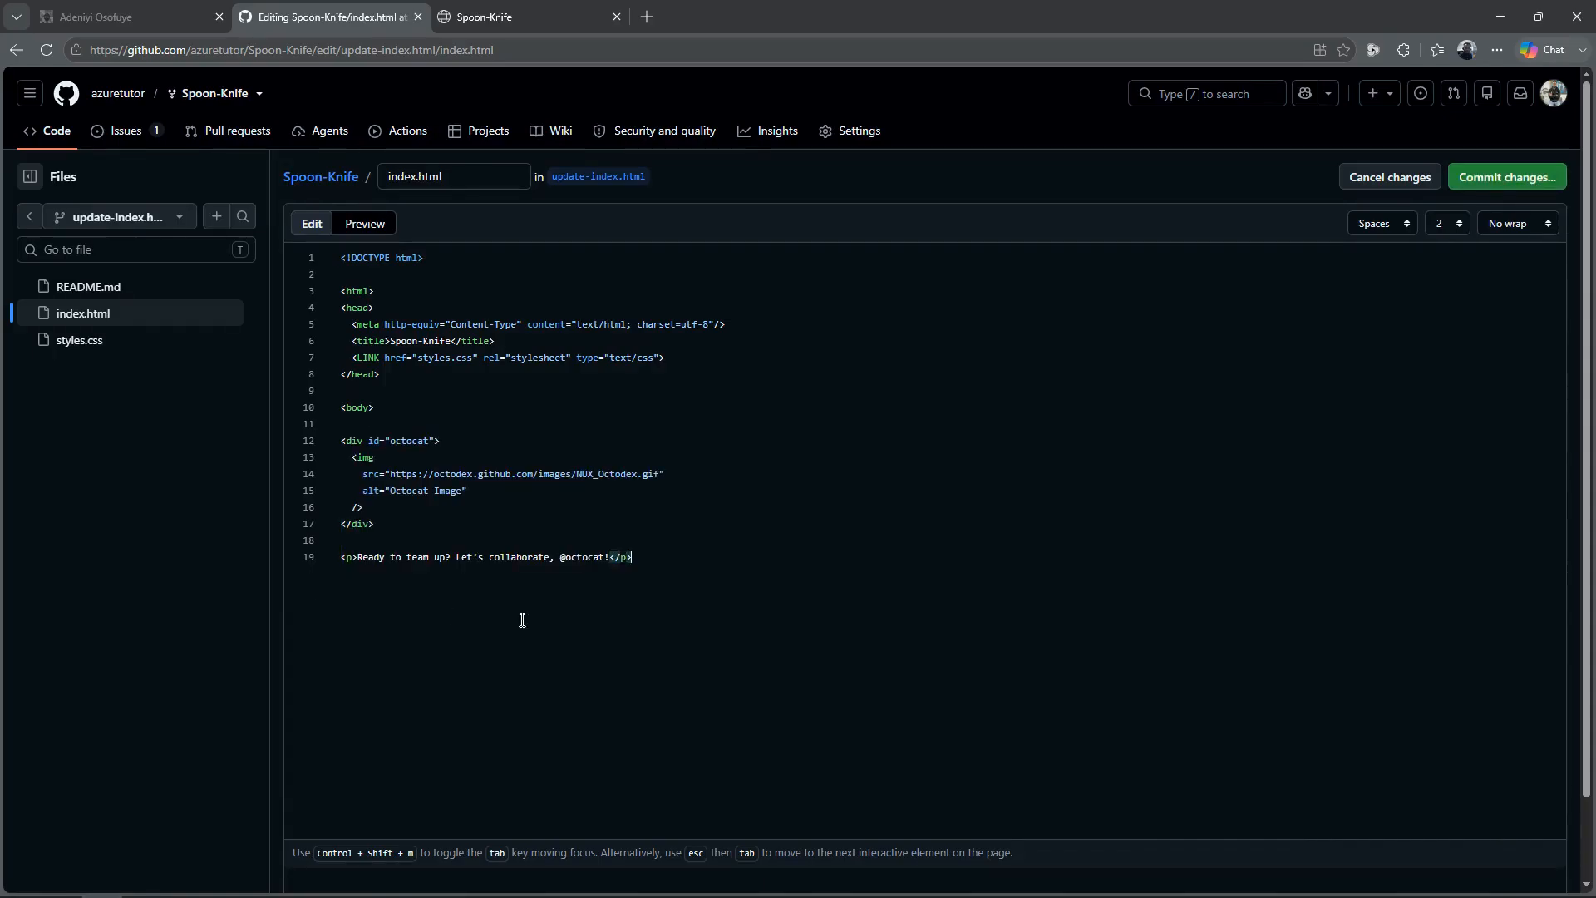
Step: Commit index.html directly to the update-index.html branch with the suggested message and the extended description "modified the image and paragraph"
{"action": "left_click", "coordinate": [1494, 192]}
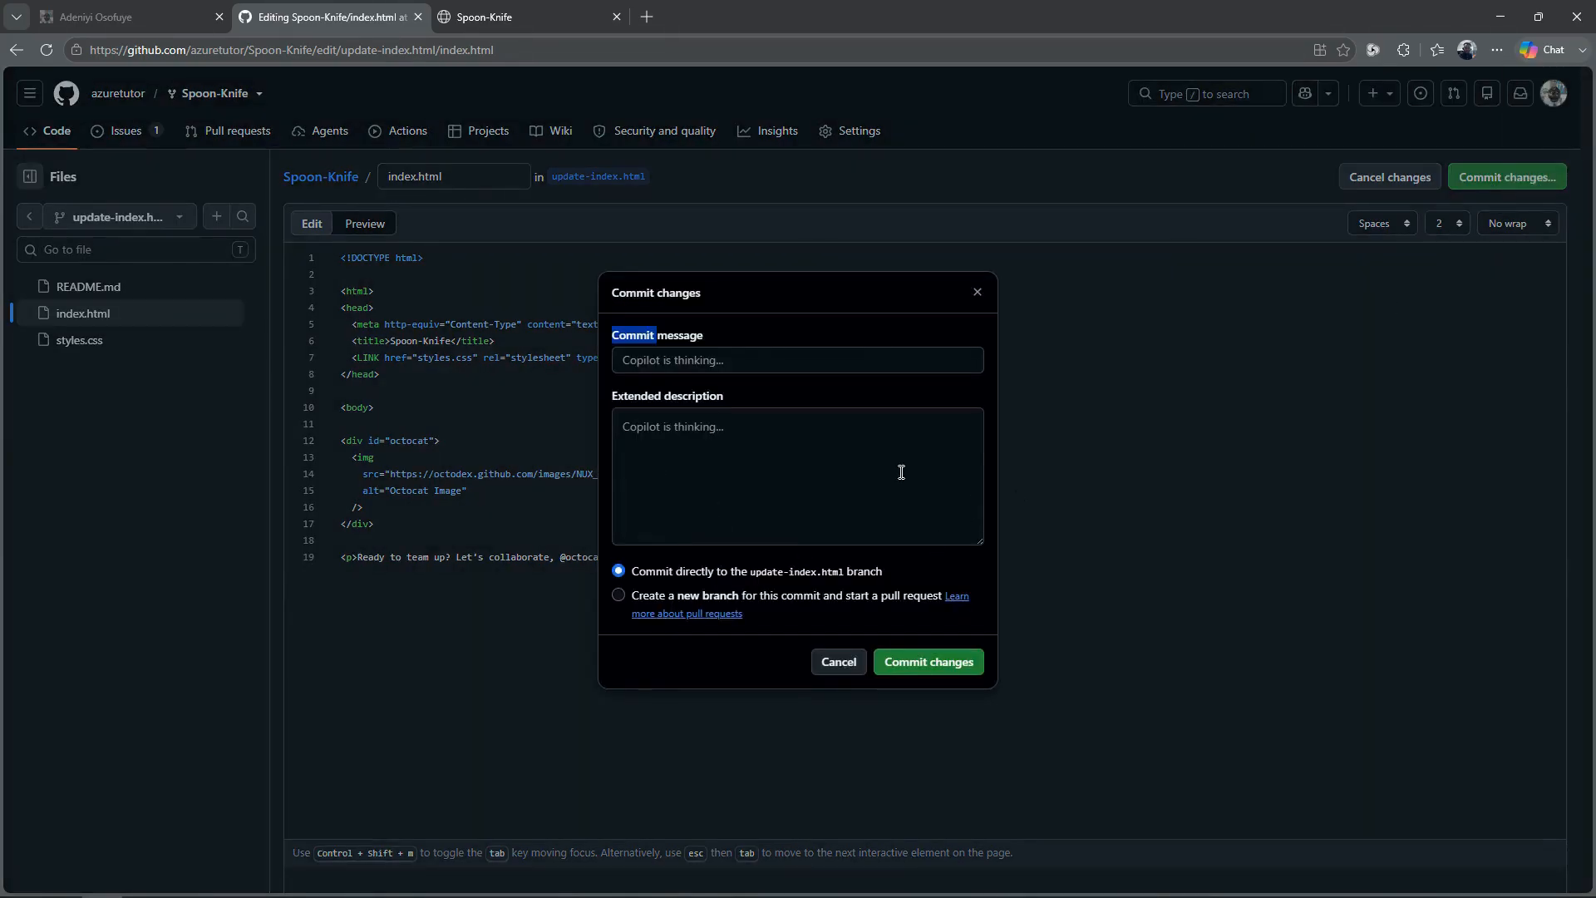
{"action": "triple_click", "coordinate": [827, 451]}
{"action": "type", "text": "modified the image and paragraph"}
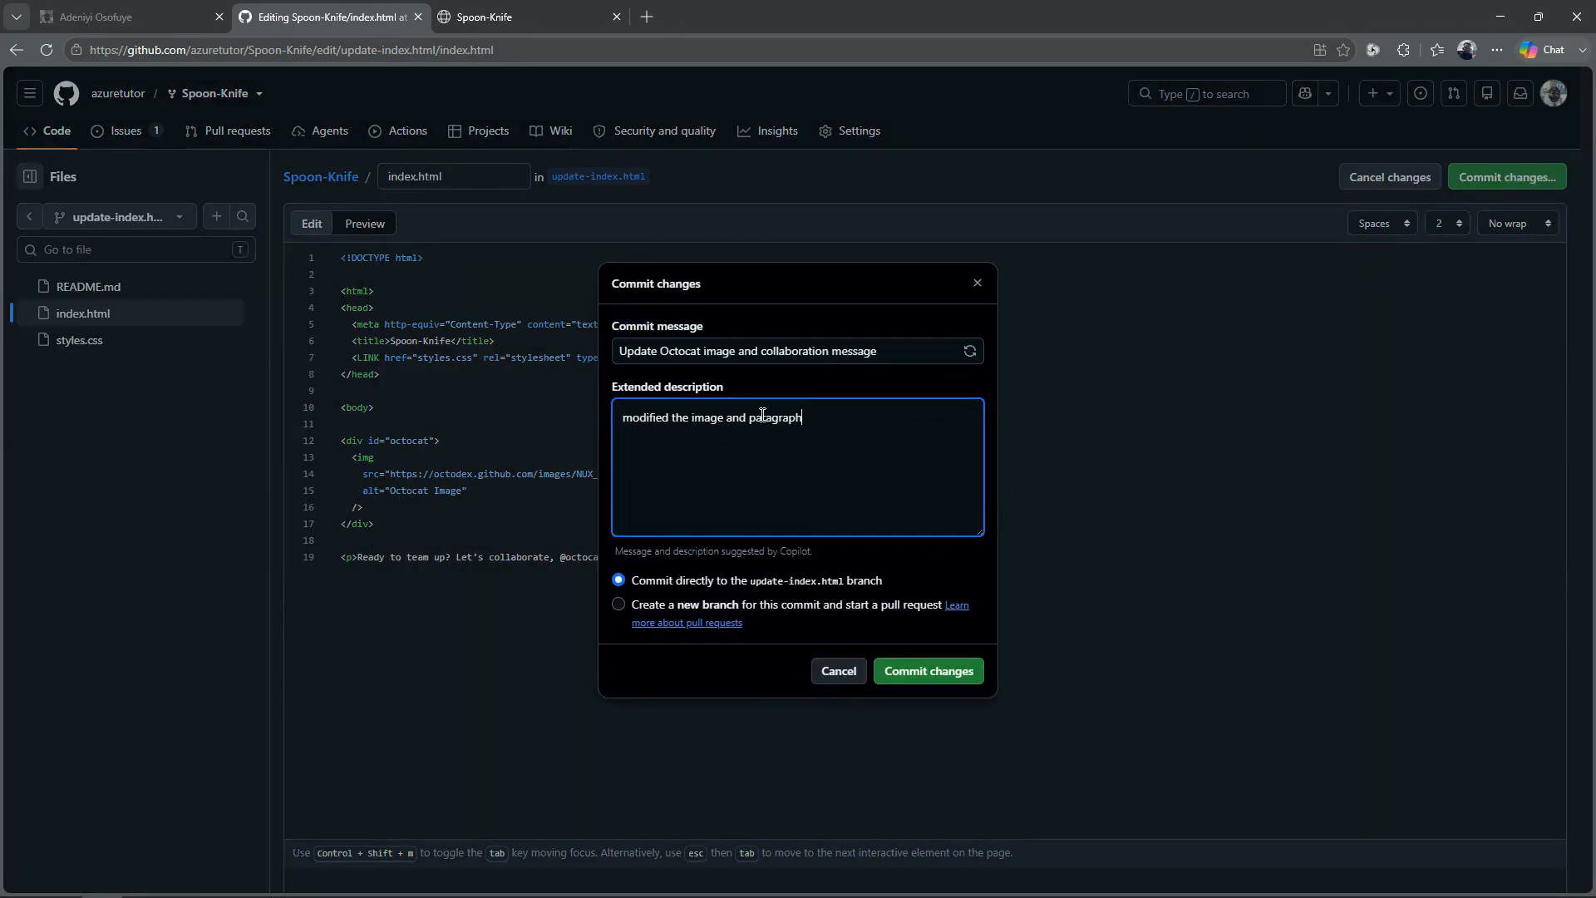
{"action": "left_click", "coordinate": [932, 672]}
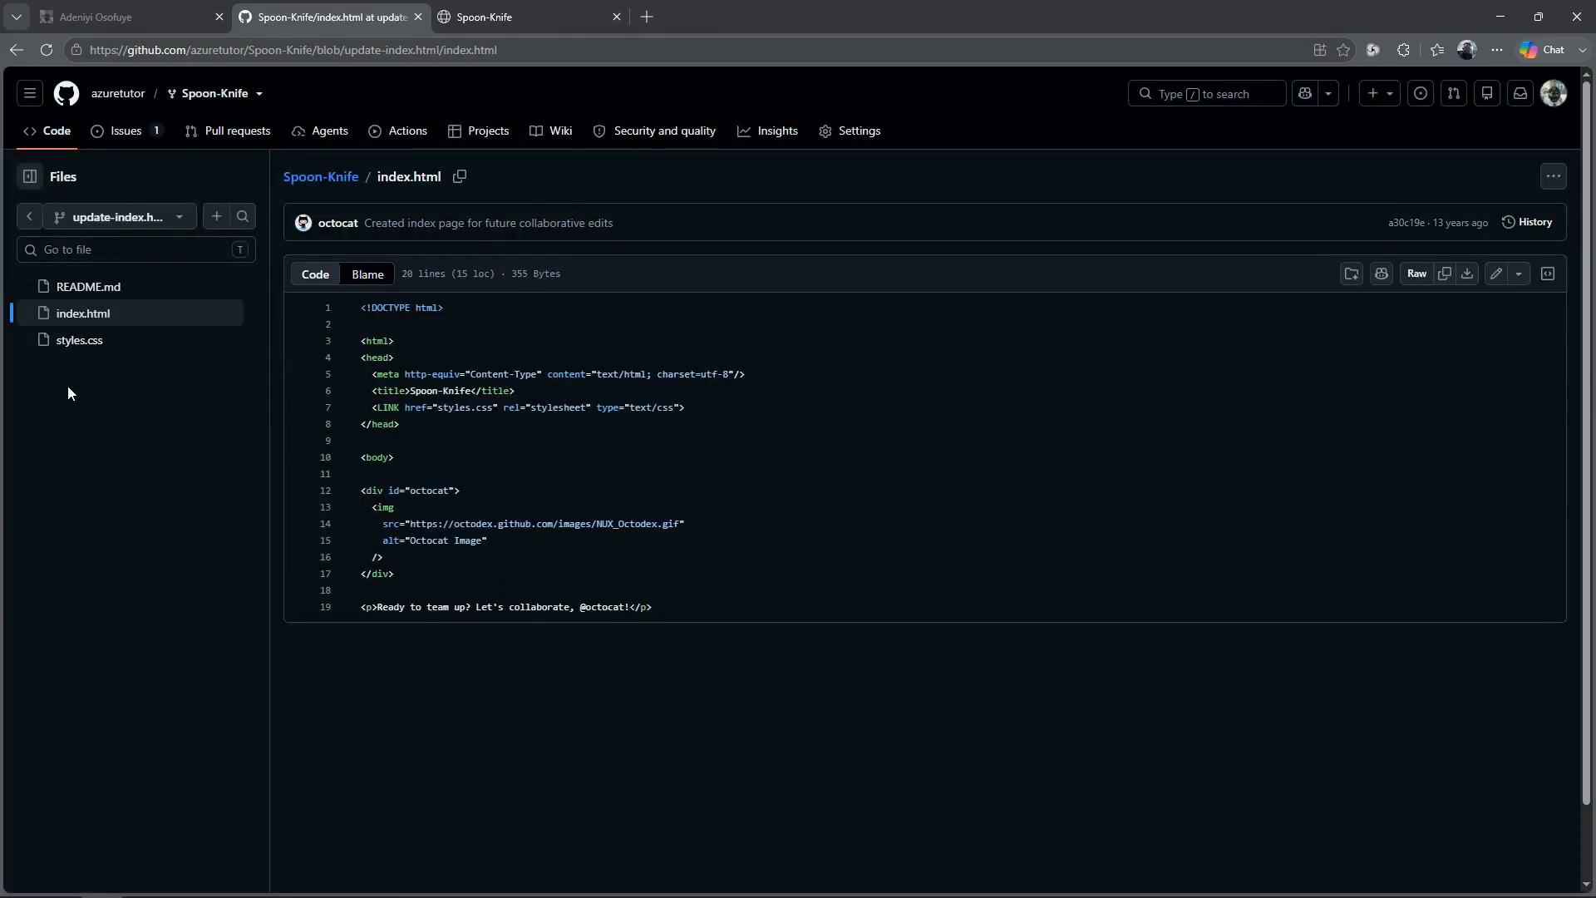
Step: In styles.css, add color #333, line-height 1.5 and centered text to p, plus body (Segoe UI stack, background #f8f9fa) and #octocat img (block, width 100%, height auto) rules
{"action": "left_click", "coordinate": [78, 343]}
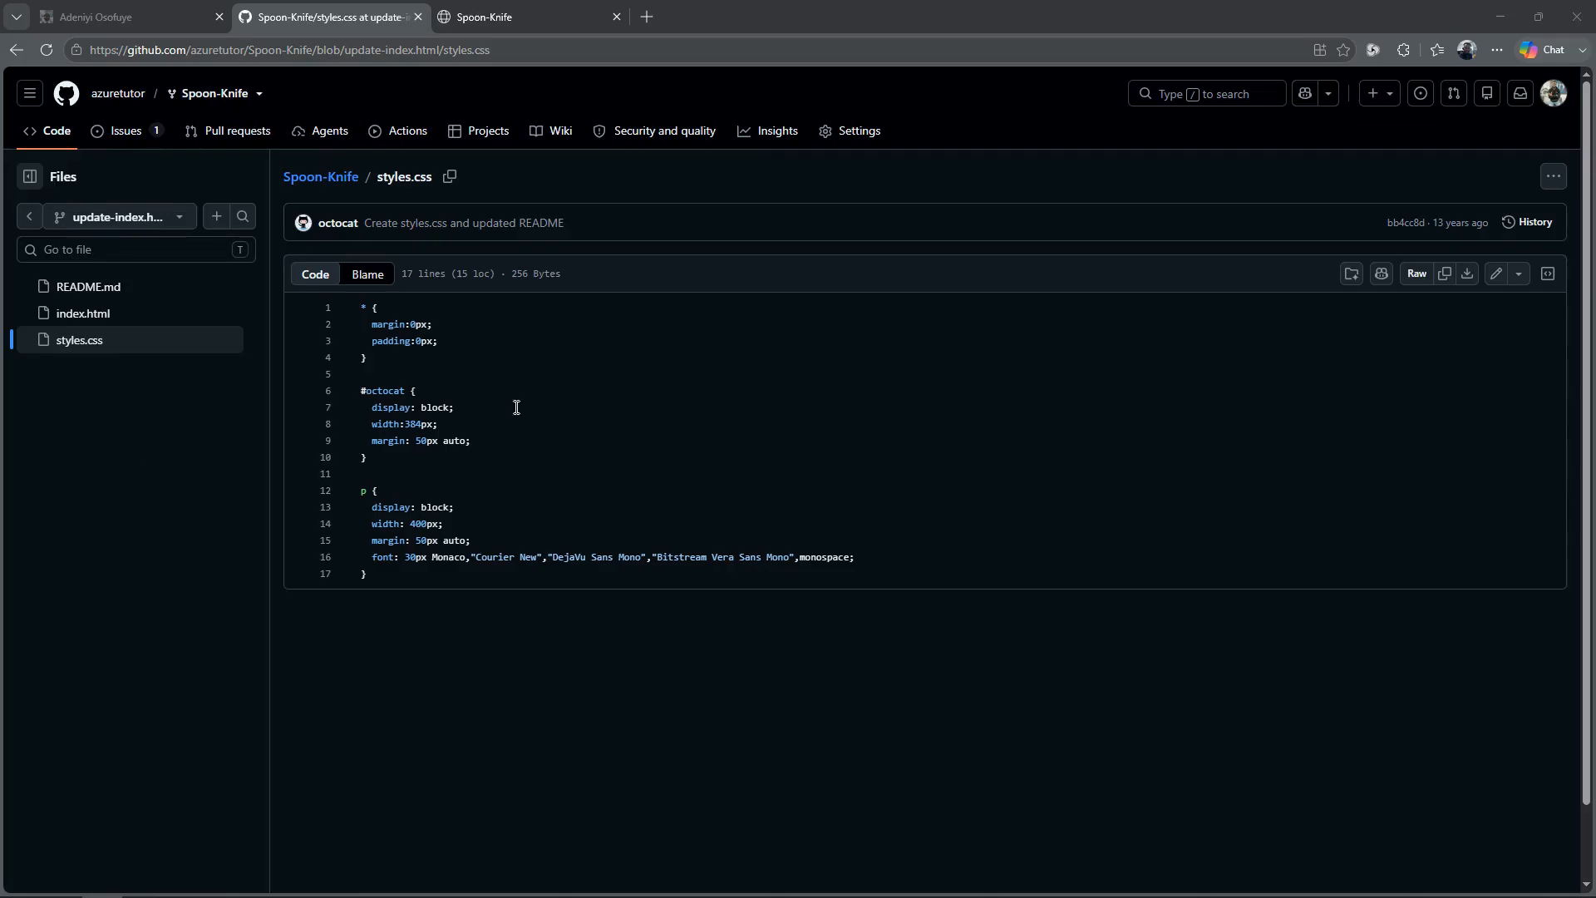
{"action": "left_click", "coordinate": [1497, 277]}
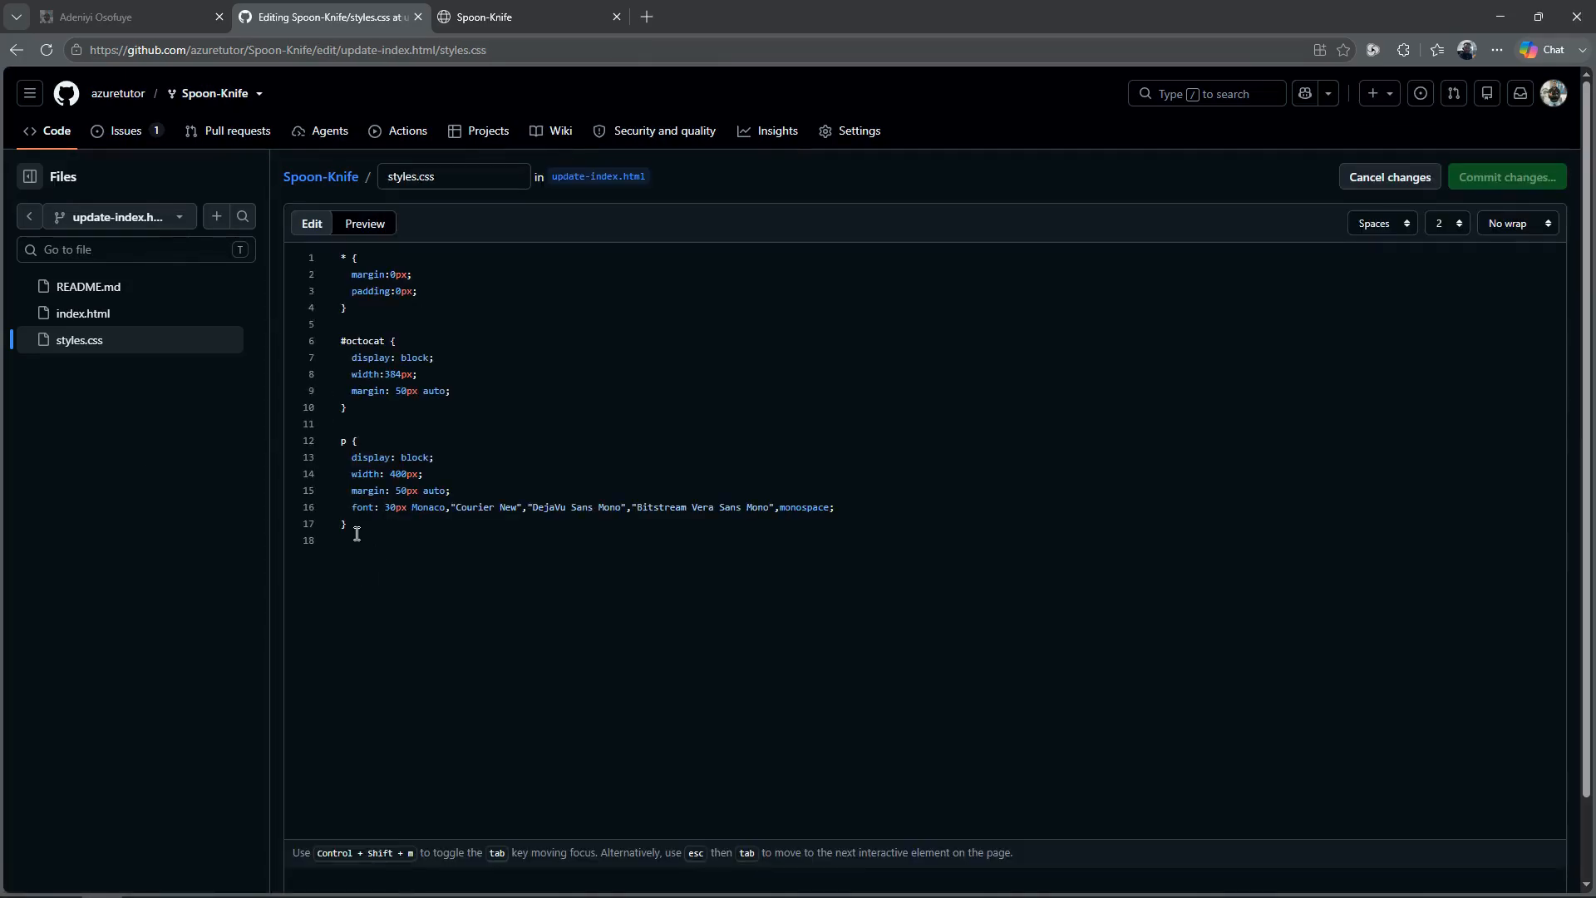
{"action": "left_click", "coordinate": [343, 527]}
{"action": "type", "text": "color: #333;   line-height: 1.5;   text-align: center; }  body {   font-family: 'Segoe UI', Tahoma, Geneva, Verdana, sans-serif;   background-color: #f8f9fa; }  #octocat img {   display: block;   width: 100%;   height: auto;"}
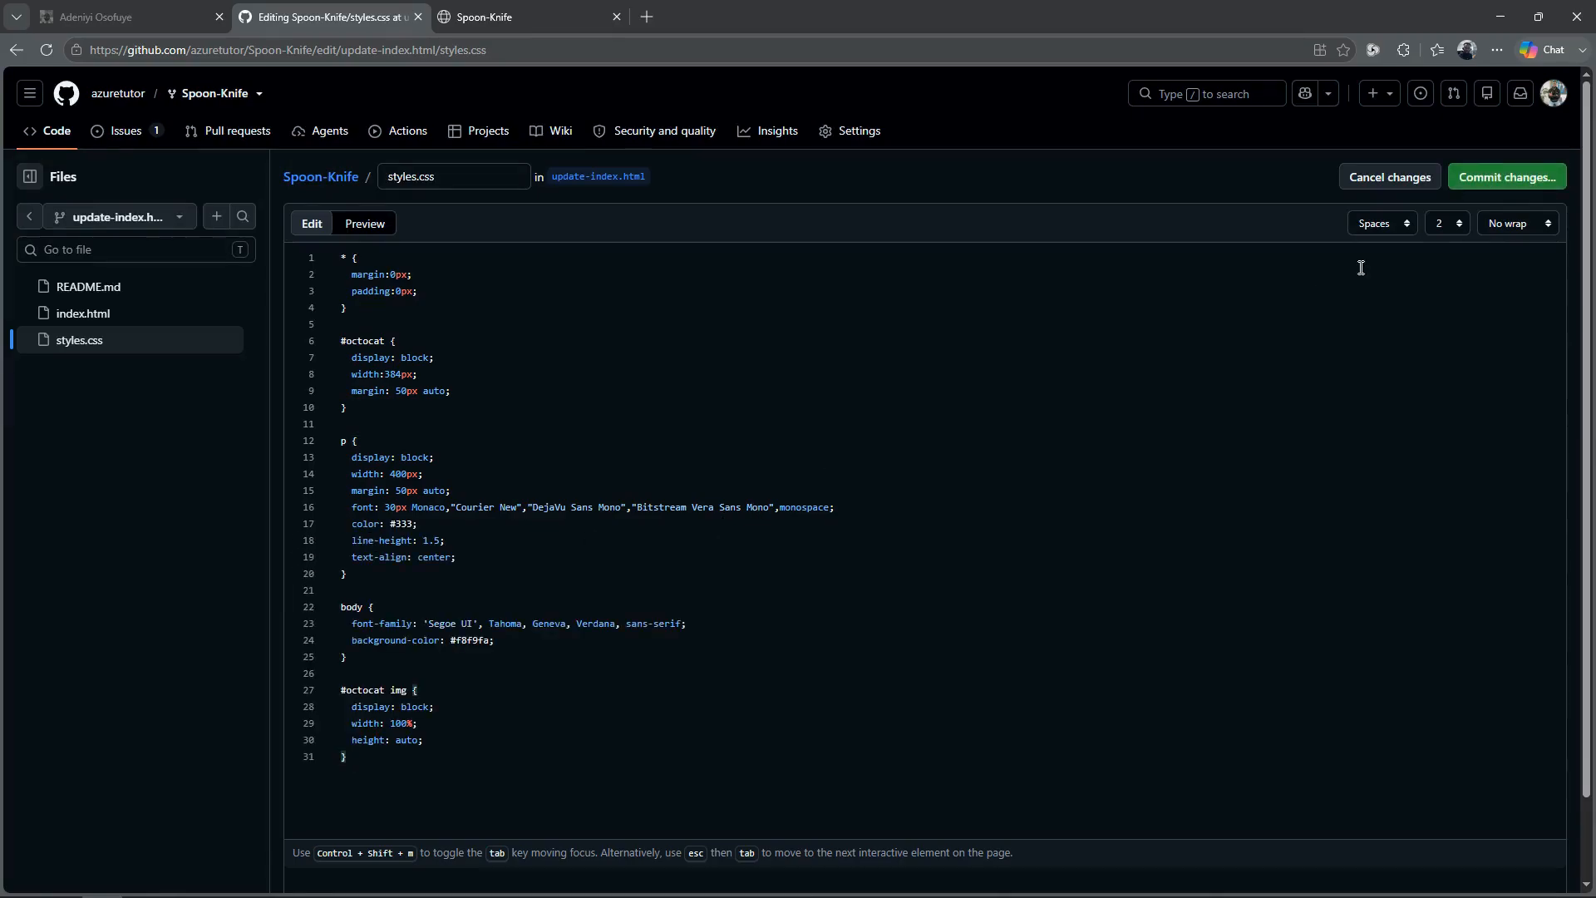
Step: Commit styles.css directly to the update-index.html branch with the suggested message and the extended description "modified css tags and selectors"
{"action": "left_click", "coordinate": [1508, 176]}
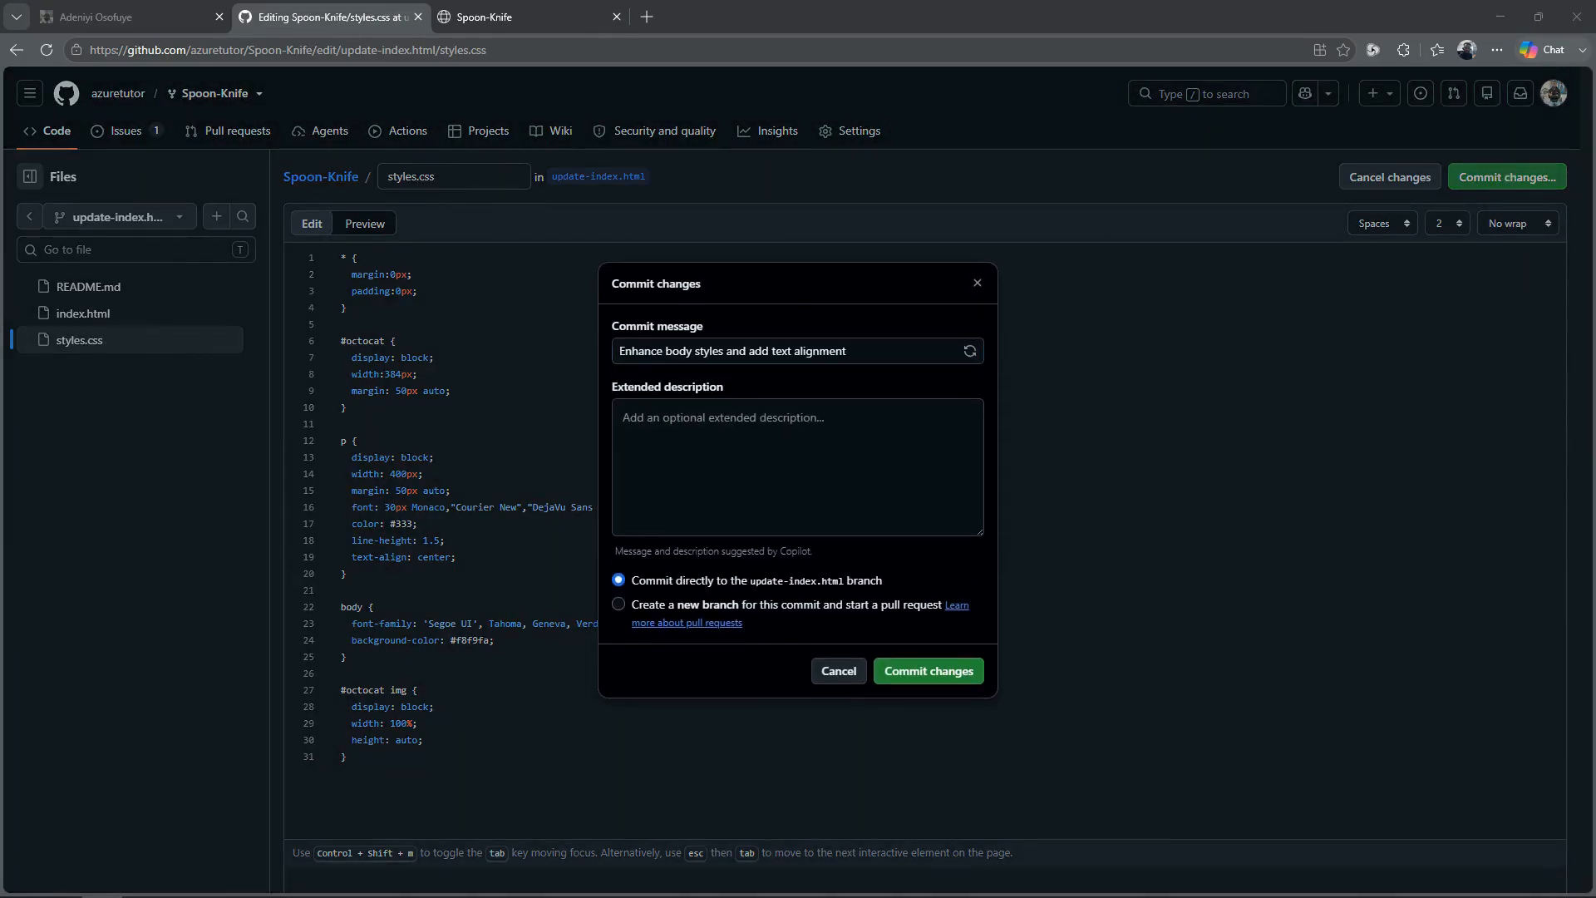
{"action": "left_click", "coordinate": [773, 452]}
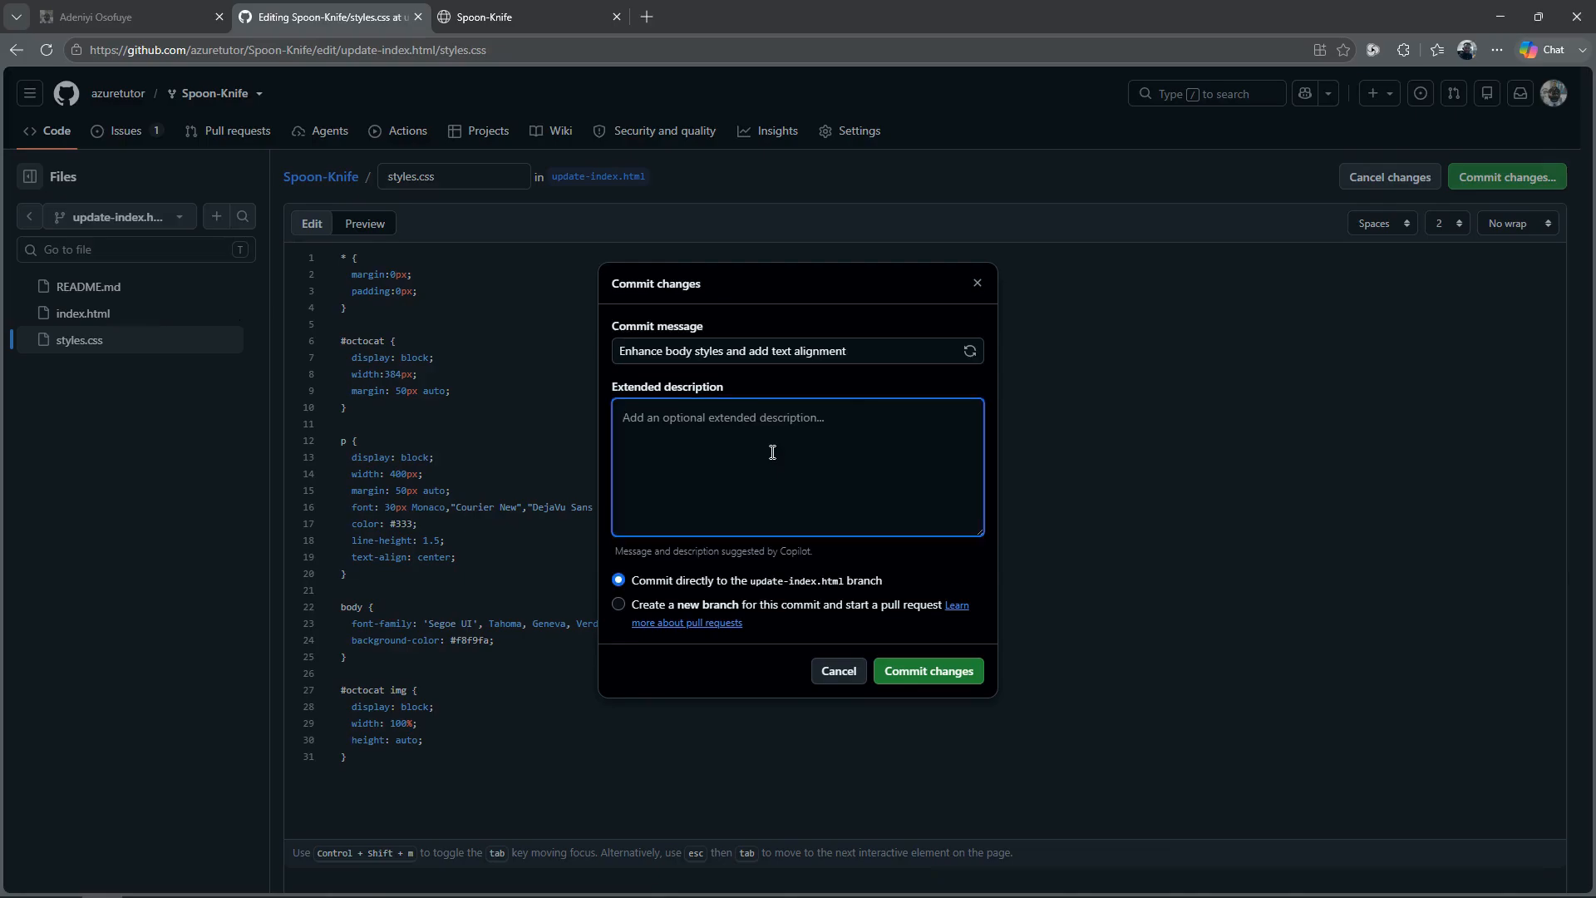
{"action": "type", "text": "modified css tags and selectors"}
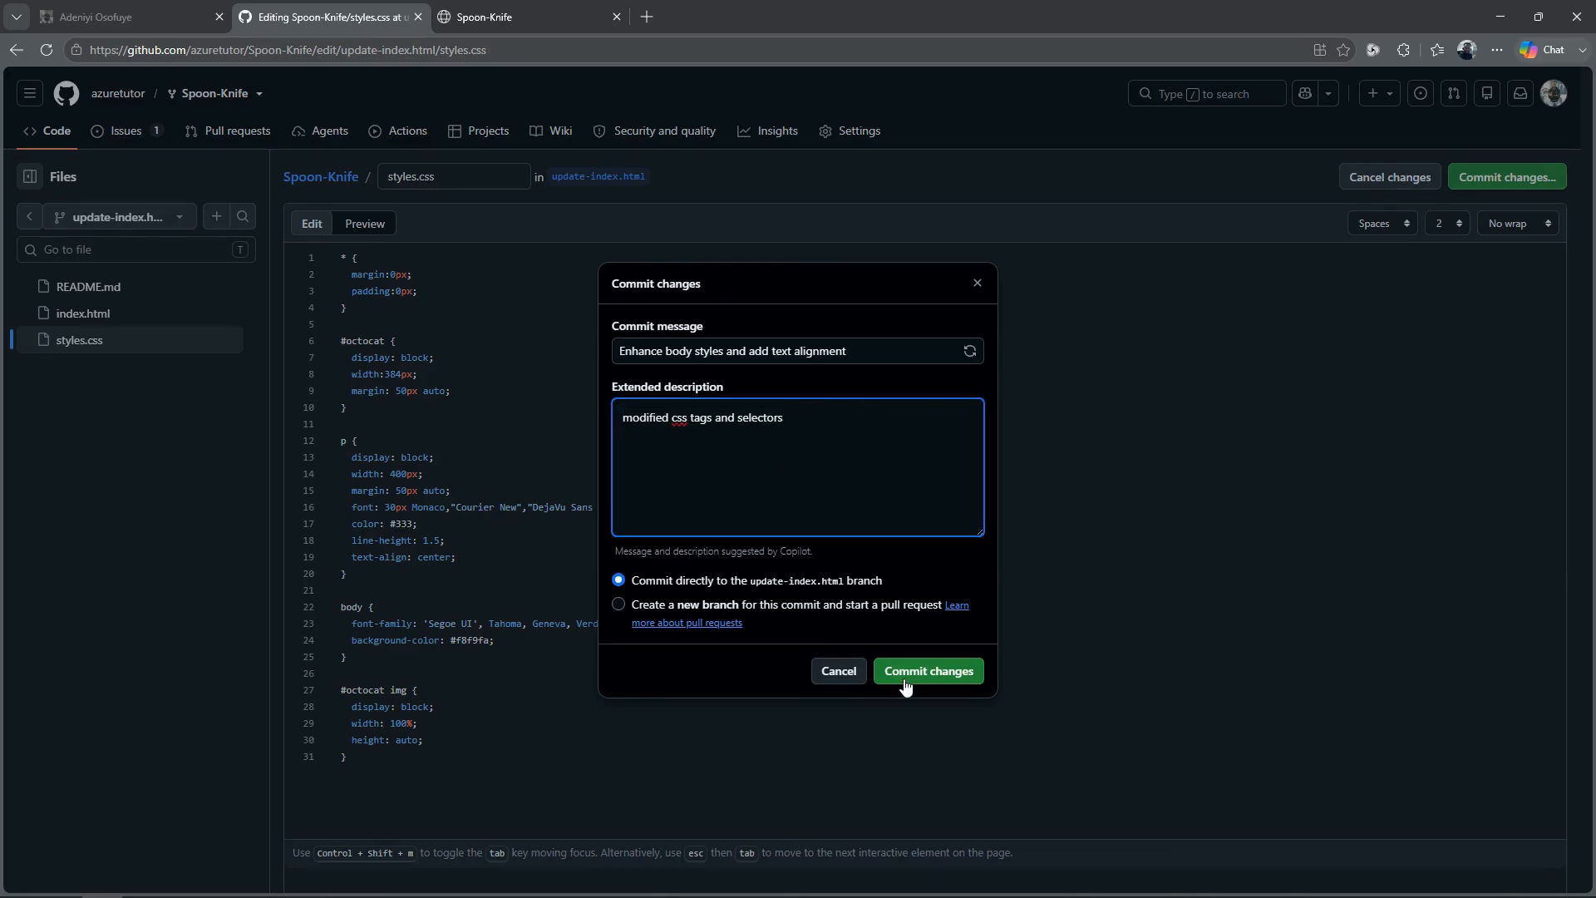
{"action": "left_click", "coordinate": [912, 688]}
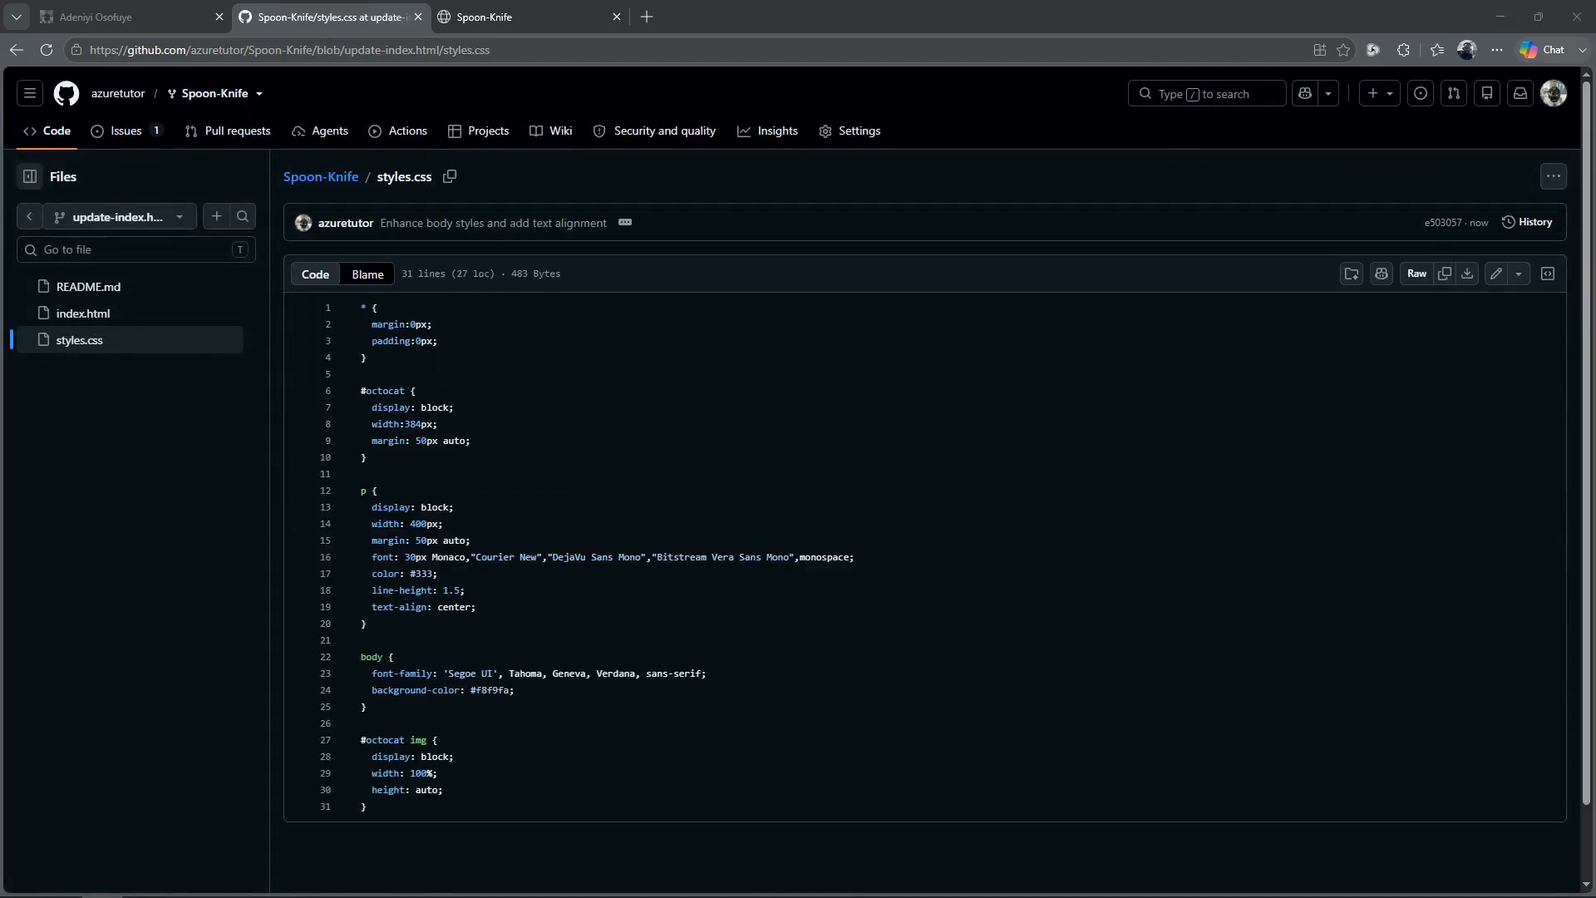
Step: Return to the fork's main page and switch to the update-index.html branch
{"action": "left_click", "coordinate": [218, 95]}
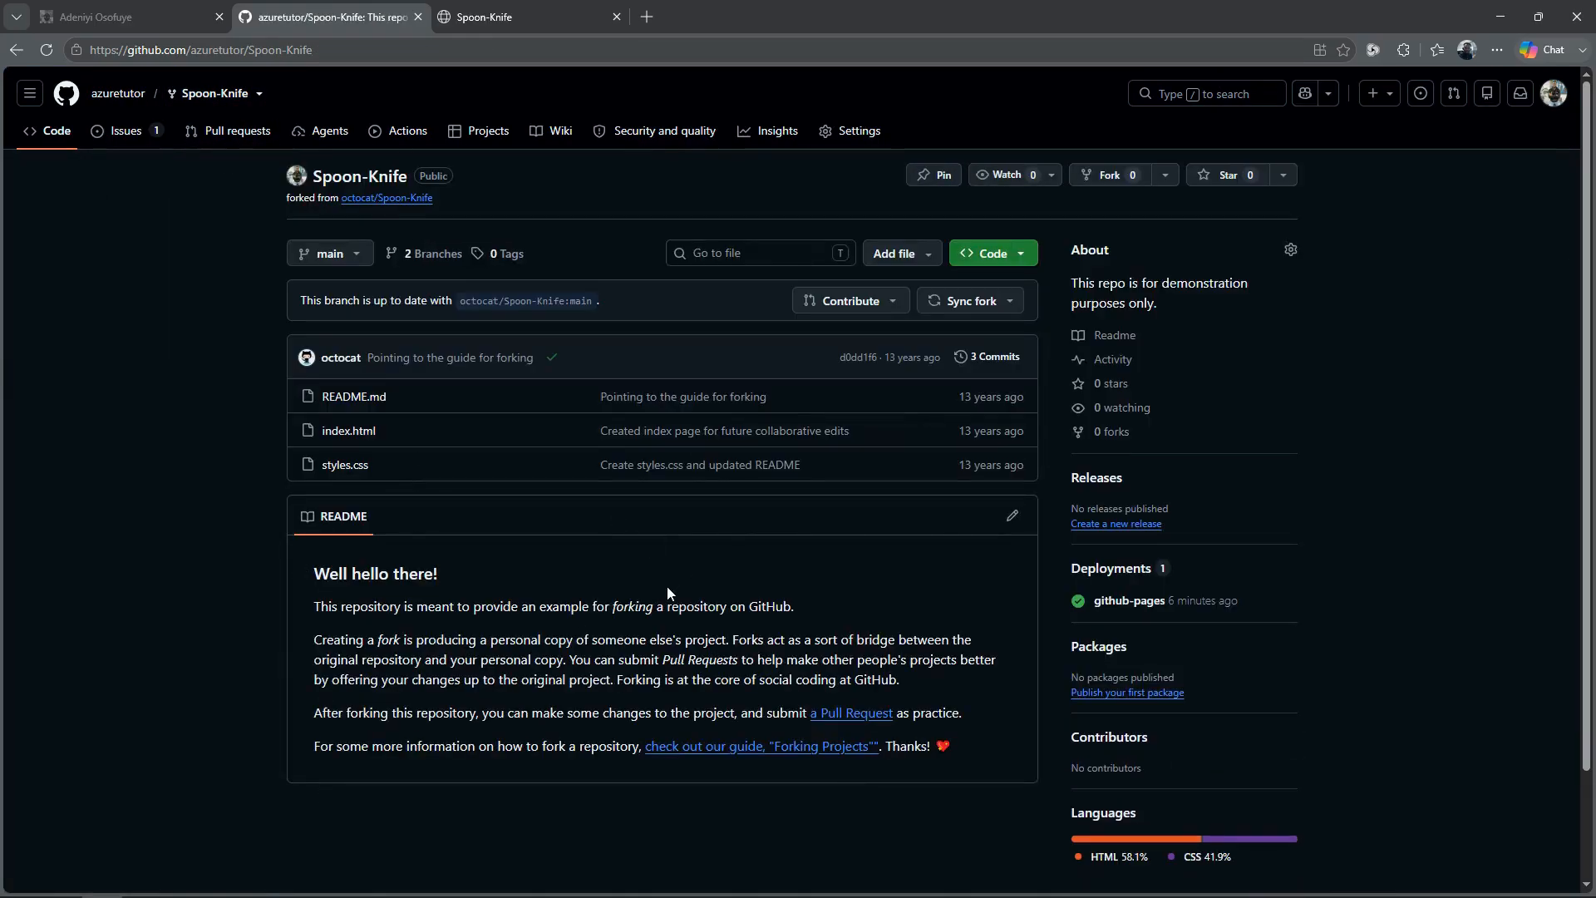
{"action": "left_click", "coordinate": [353, 254]}
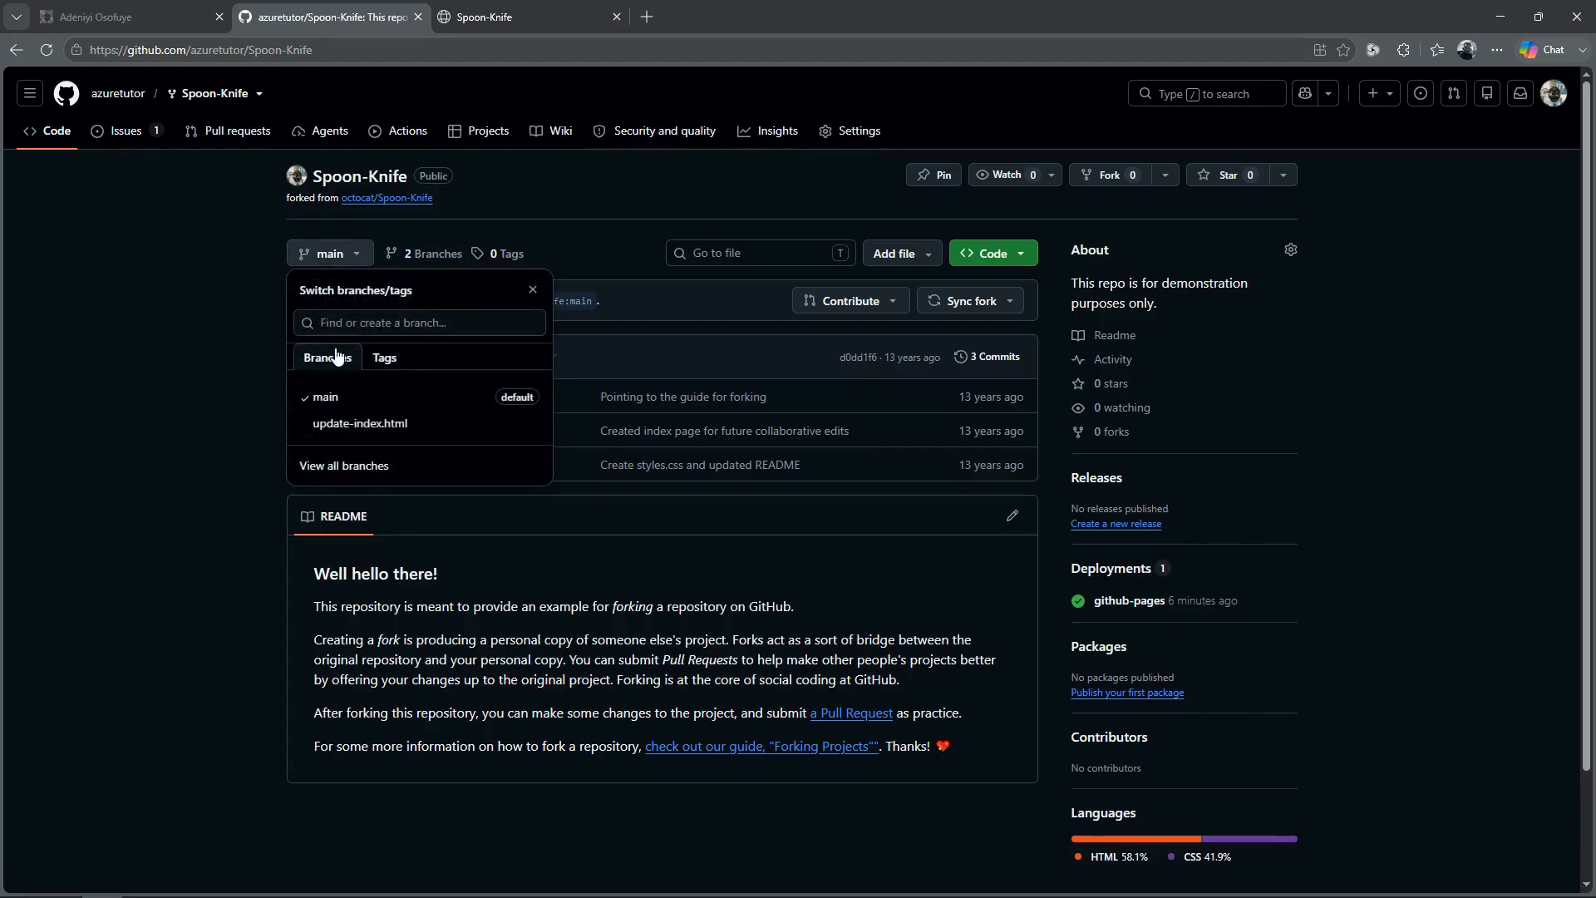
{"action": "left_click", "coordinate": [334, 423]}
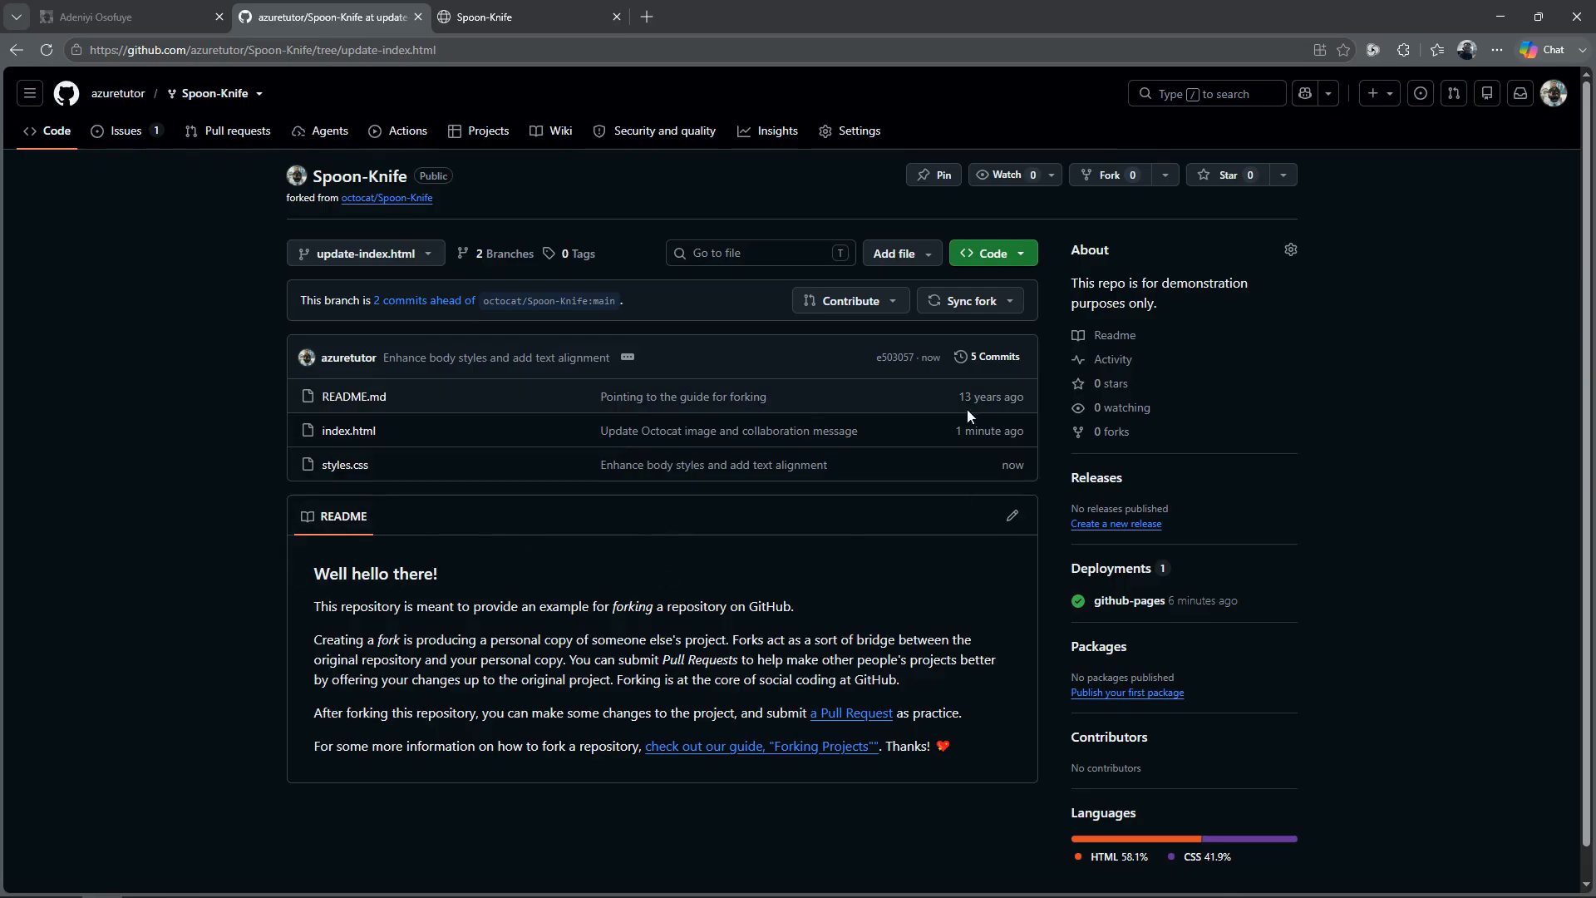
Step: Start a pull request for the update-index.html branch, with the fork itself as base repository instead of octocat/Spoon-Knife
{"action": "left_click", "coordinate": [896, 305]}
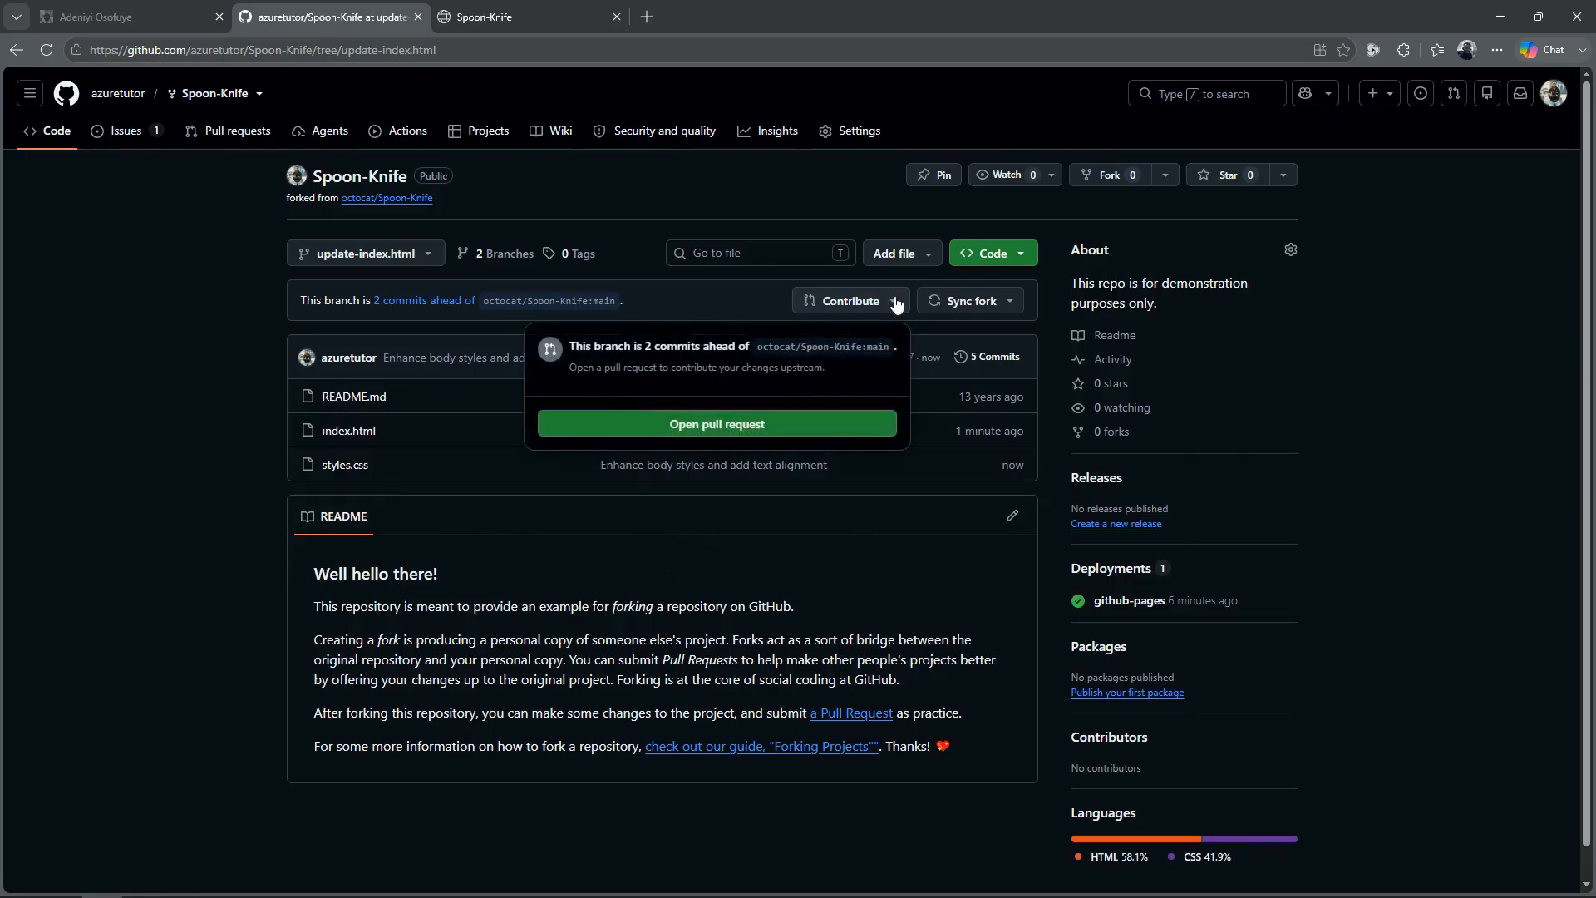
{"action": "left_click", "coordinate": [711, 428]}
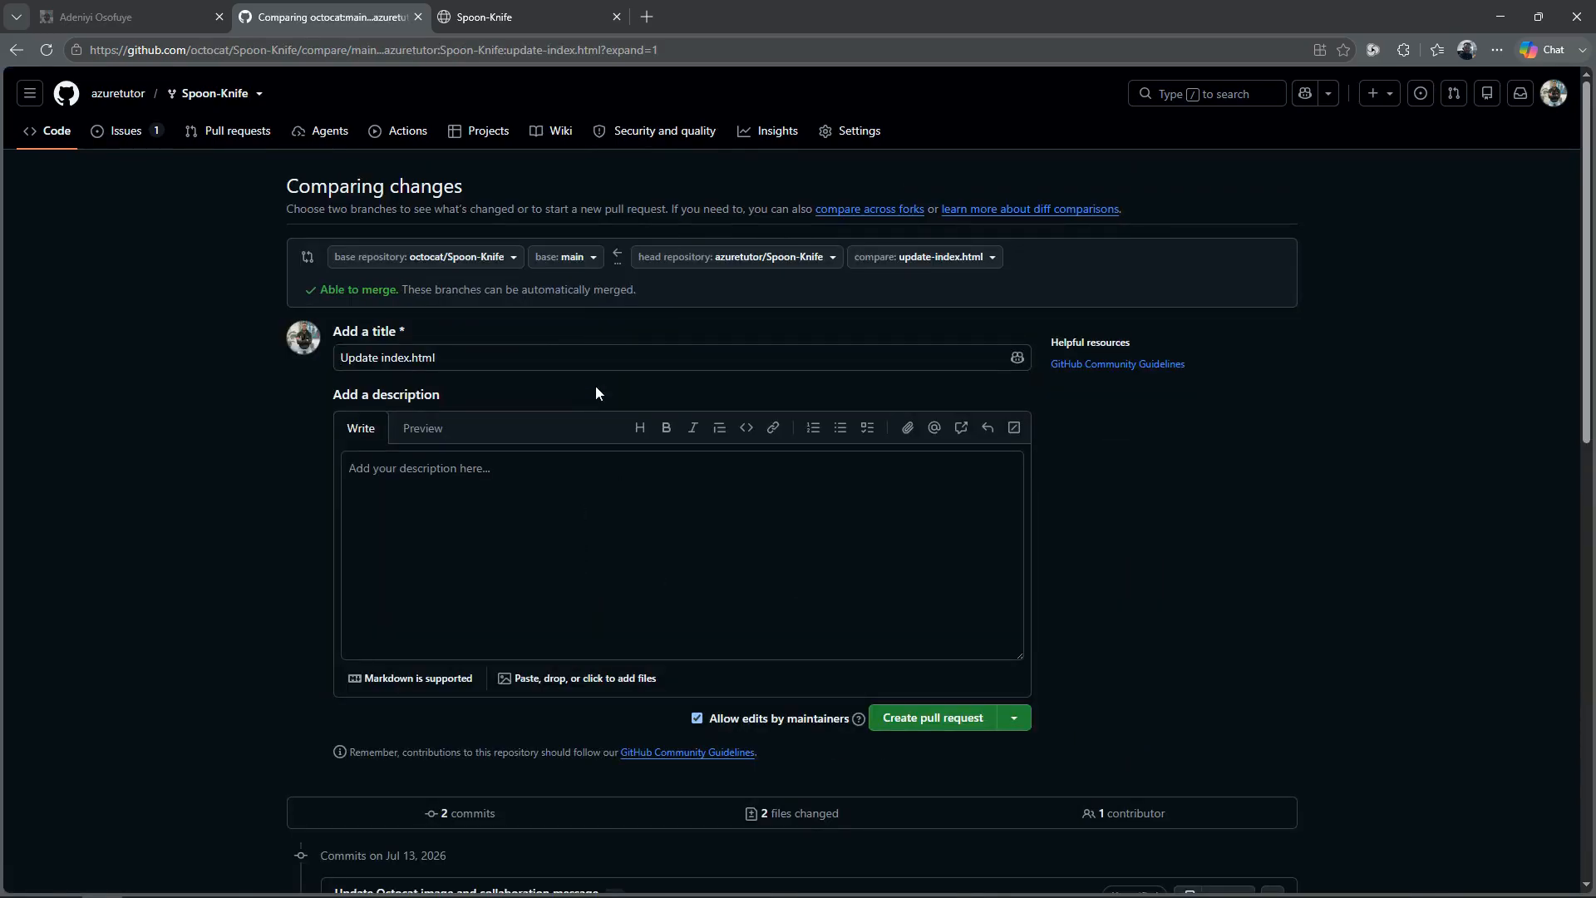
{"action": "left_click", "coordinate": [485, 258]}
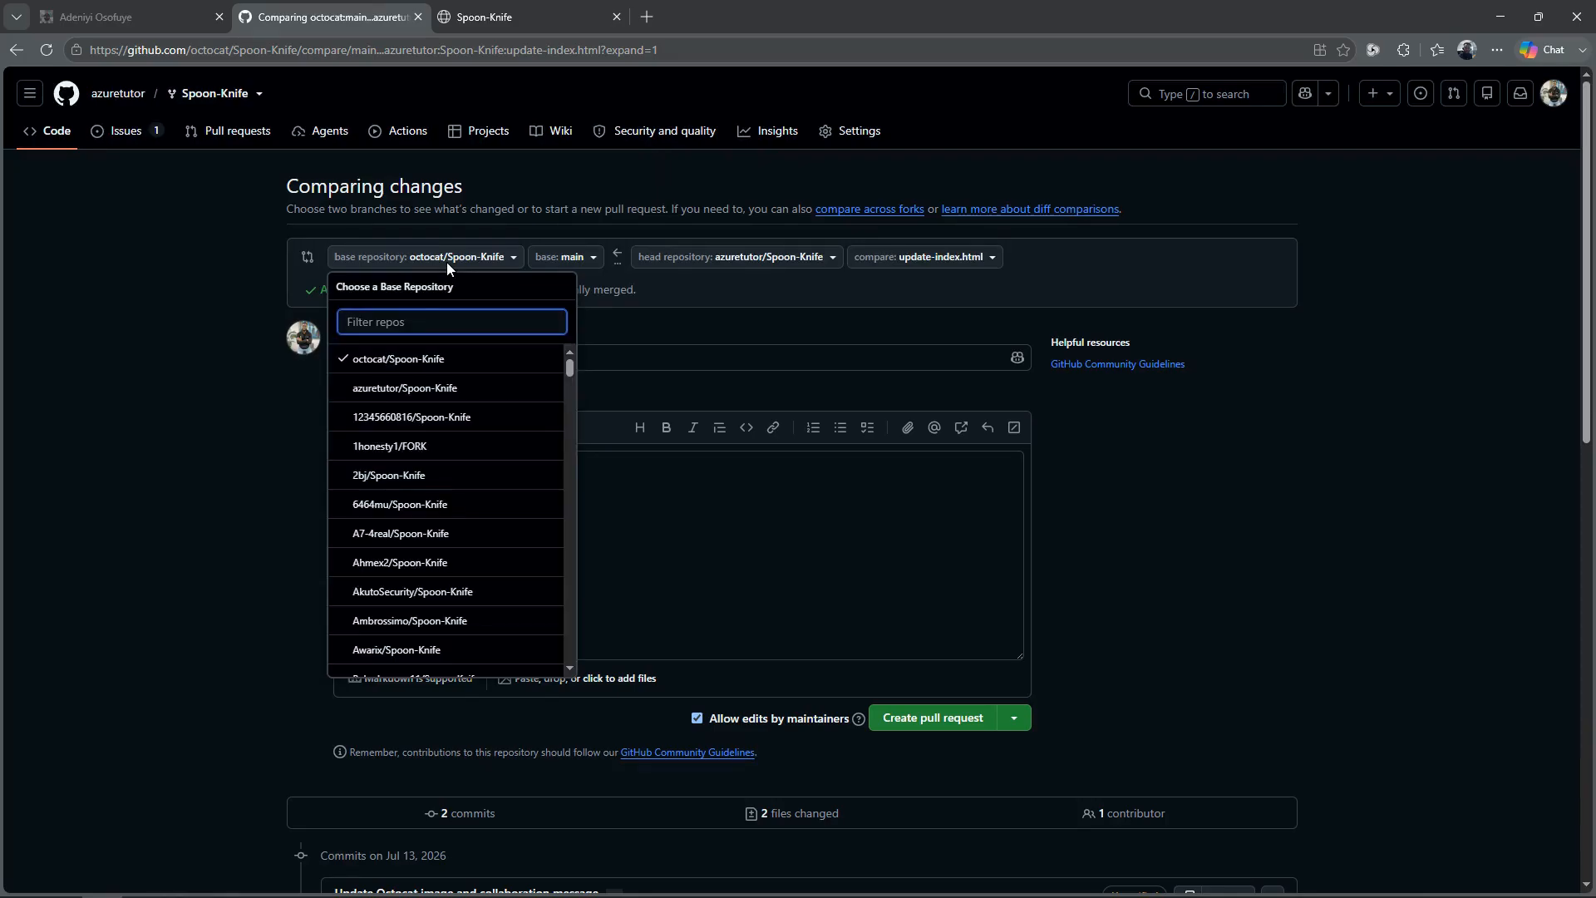
{"action": "left_click", "coordinate": [405, 388]}
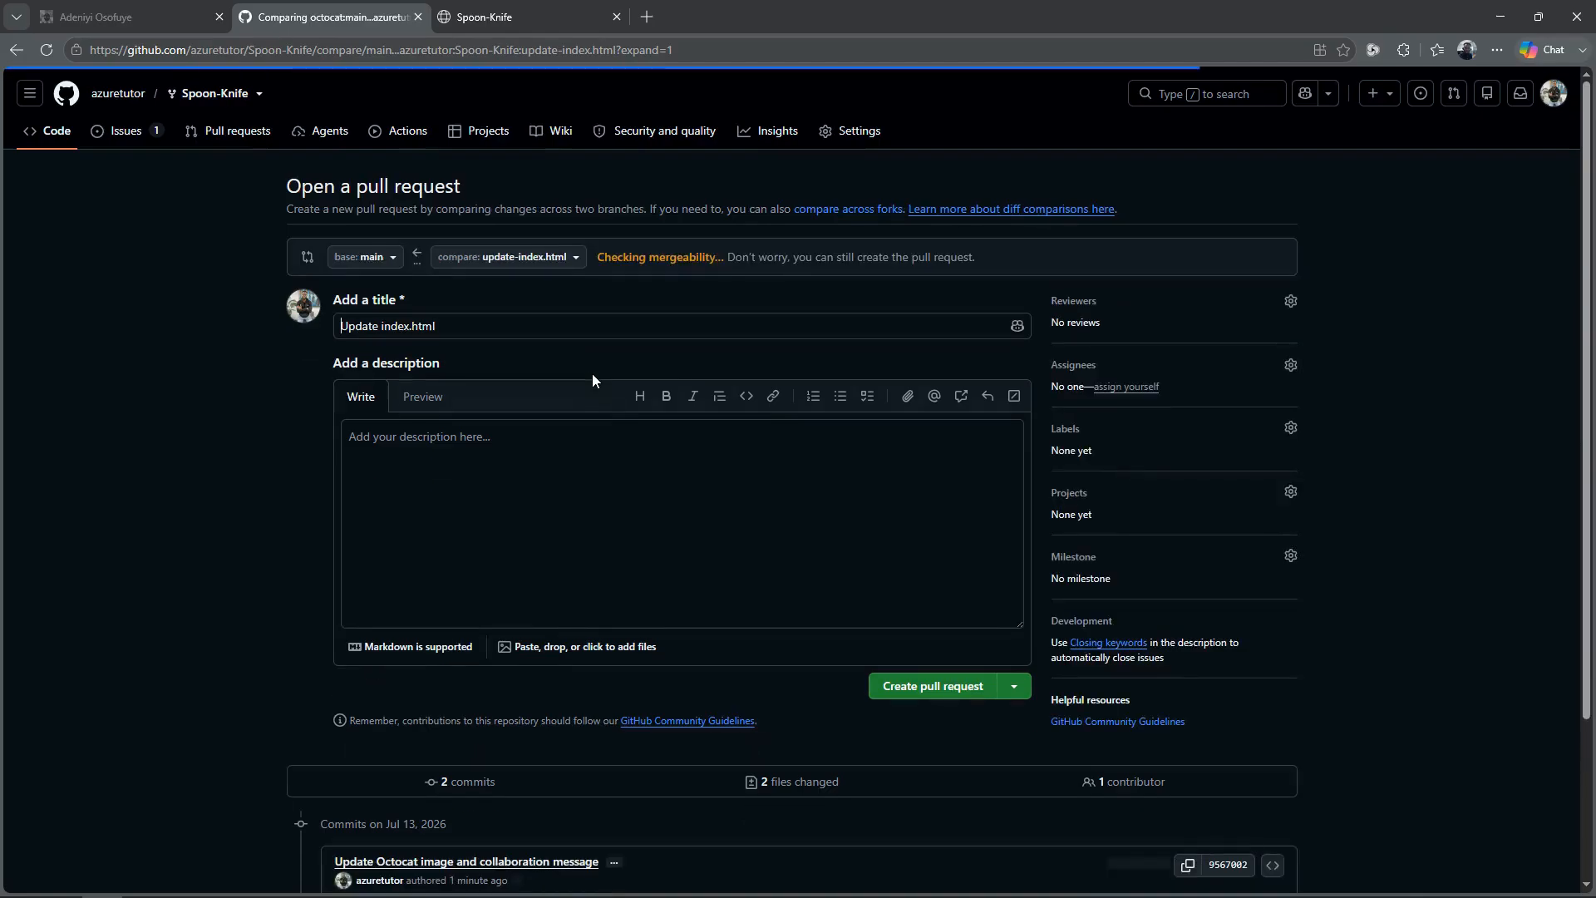
Step: Create the pull request with the title "Update index.html and style.css" and the description "Addressing #1"
{"action": "left_click", "coordinate": [685, 532]}
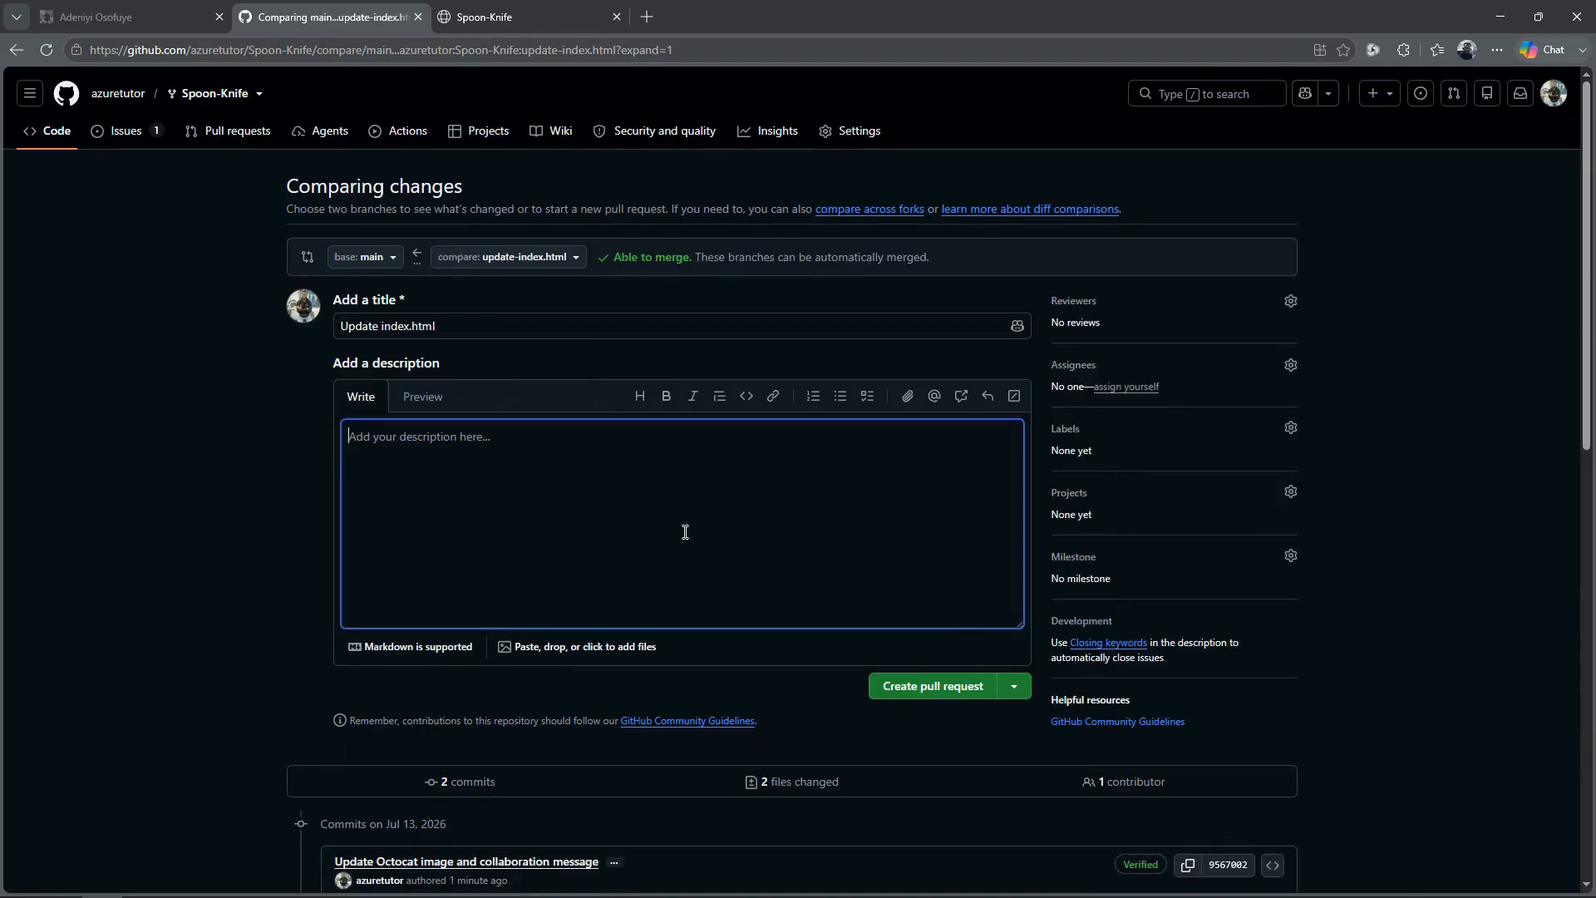
{"action": "type", "text": "Addressing #1"}
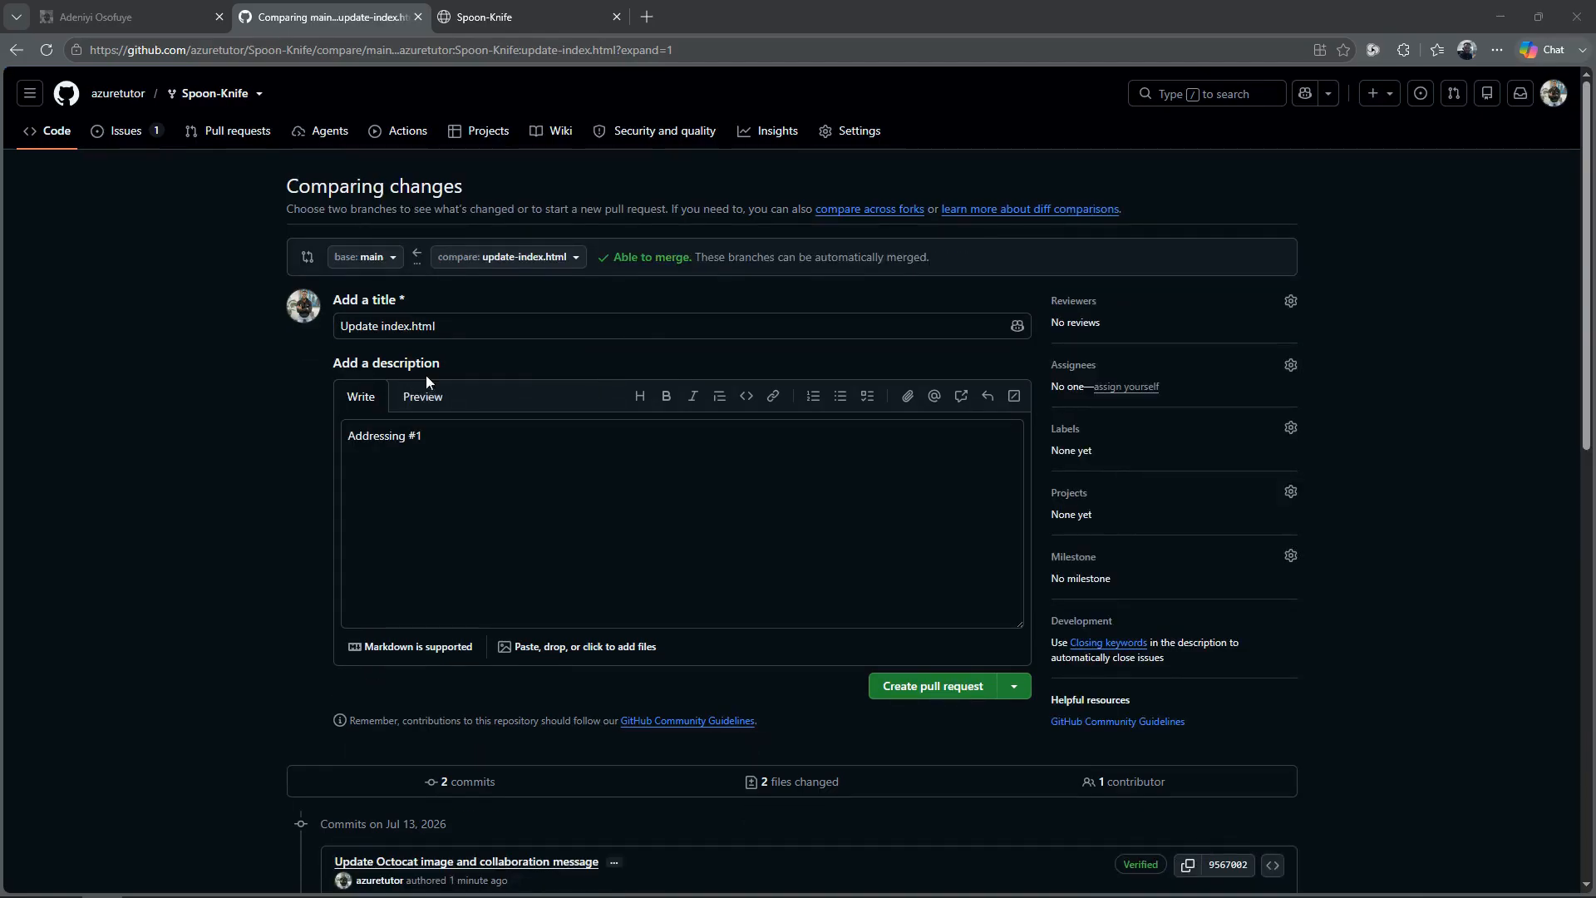
{"action": "left_click", "coordinate": [454, 331]}
{"action": "type", "text": "and"}
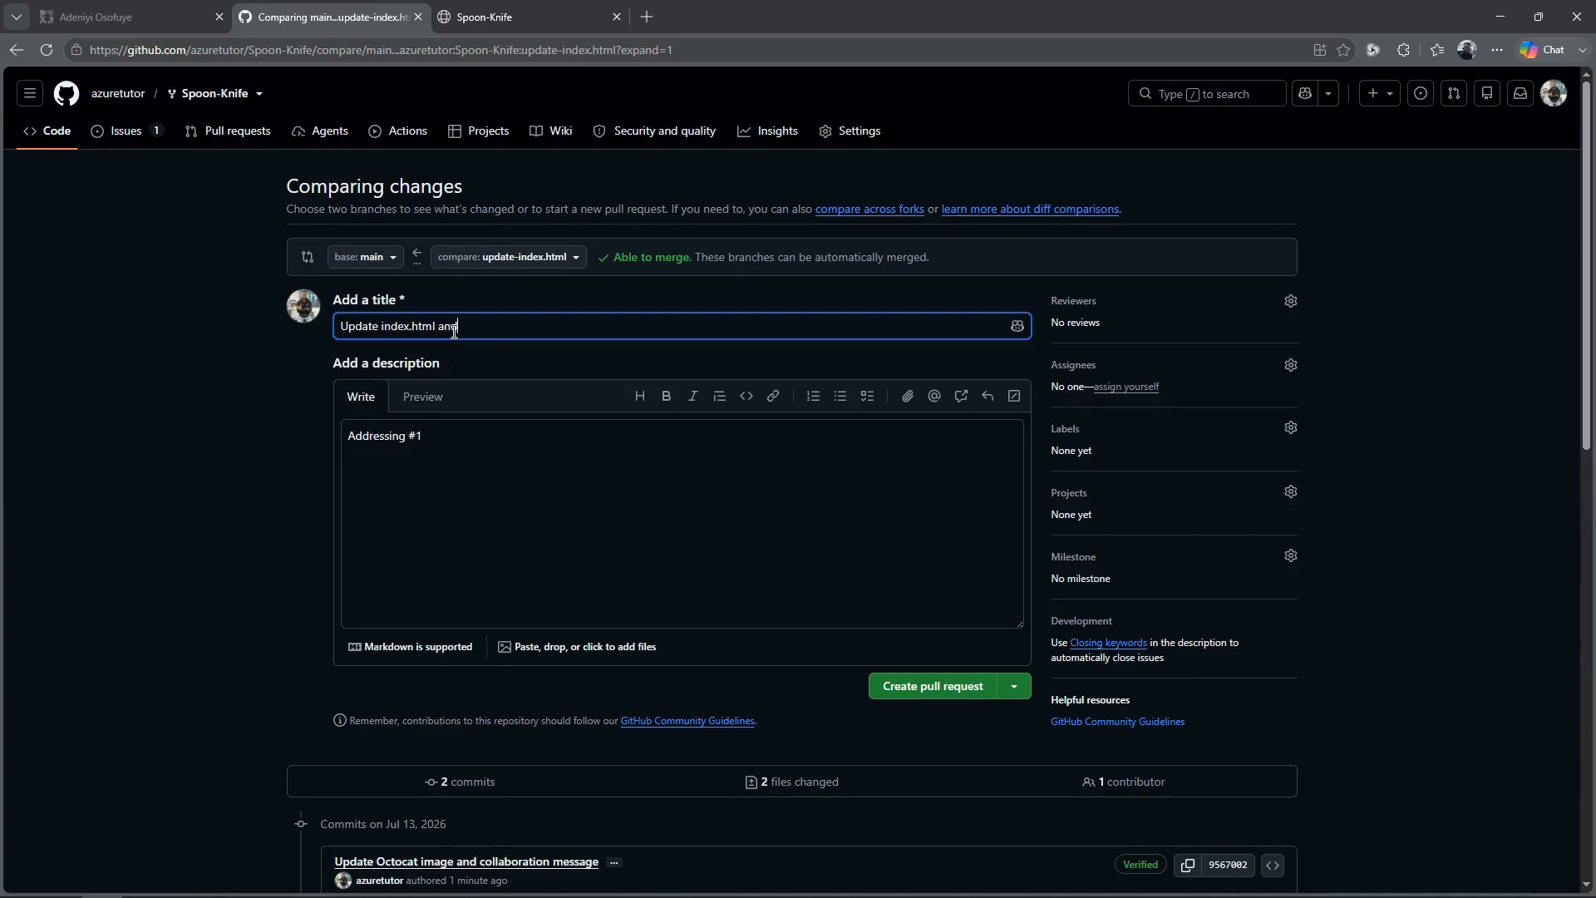
{"action": "type", "text": " style.css"}
{"action": "left_click_drag", "start_coordinate": [1587, 349], "coordinate": [1582, 401]}
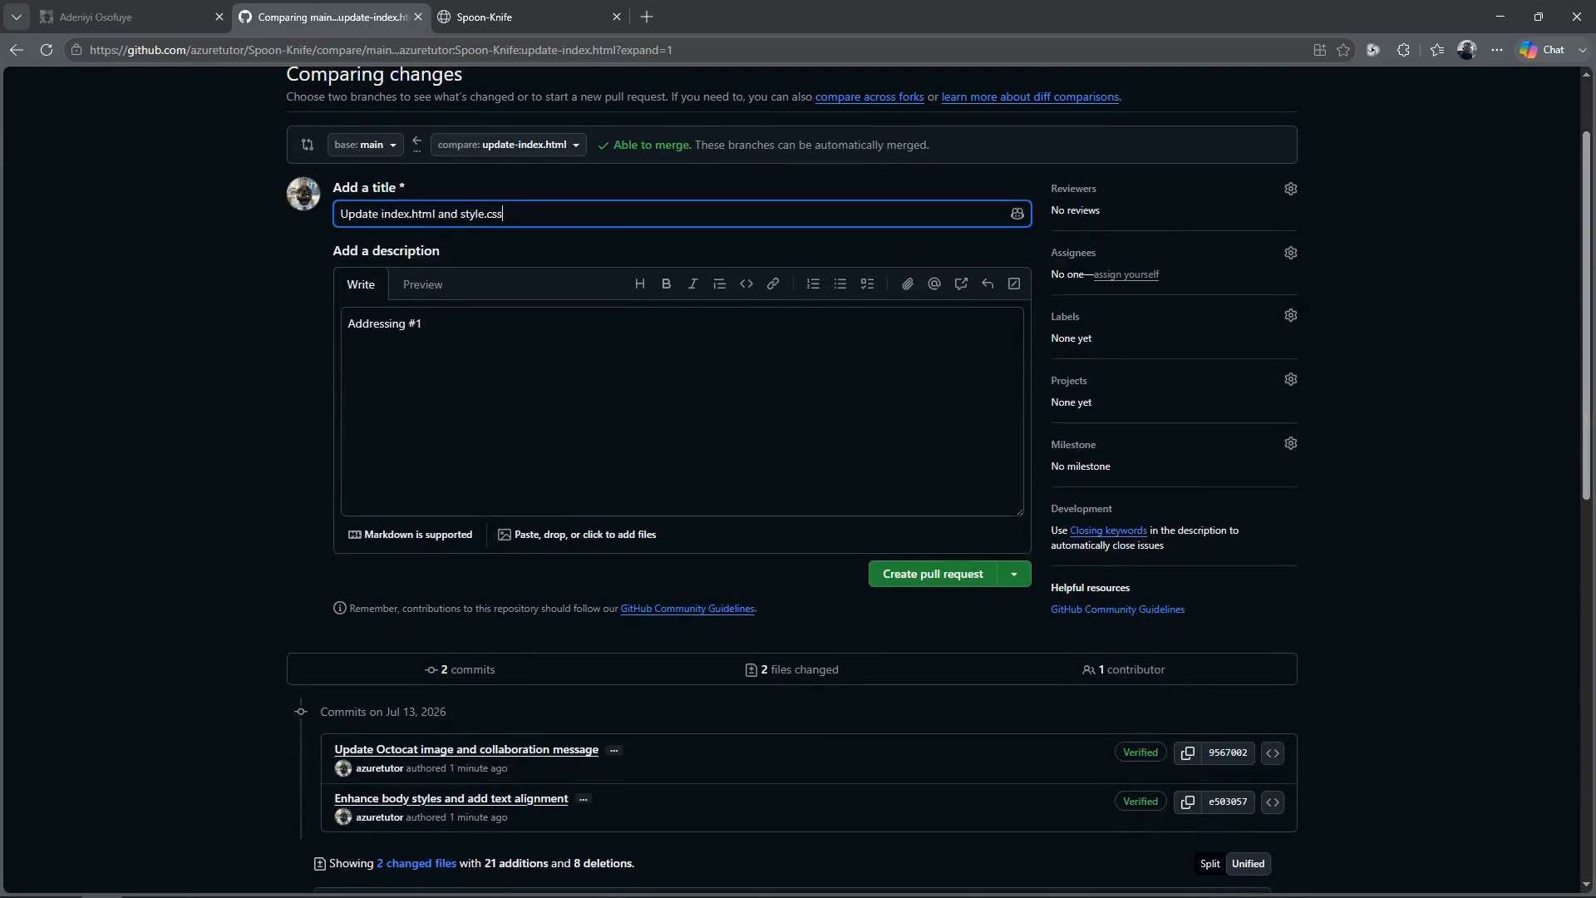
{"action": "left_click", "coordinate": [958, 573]}
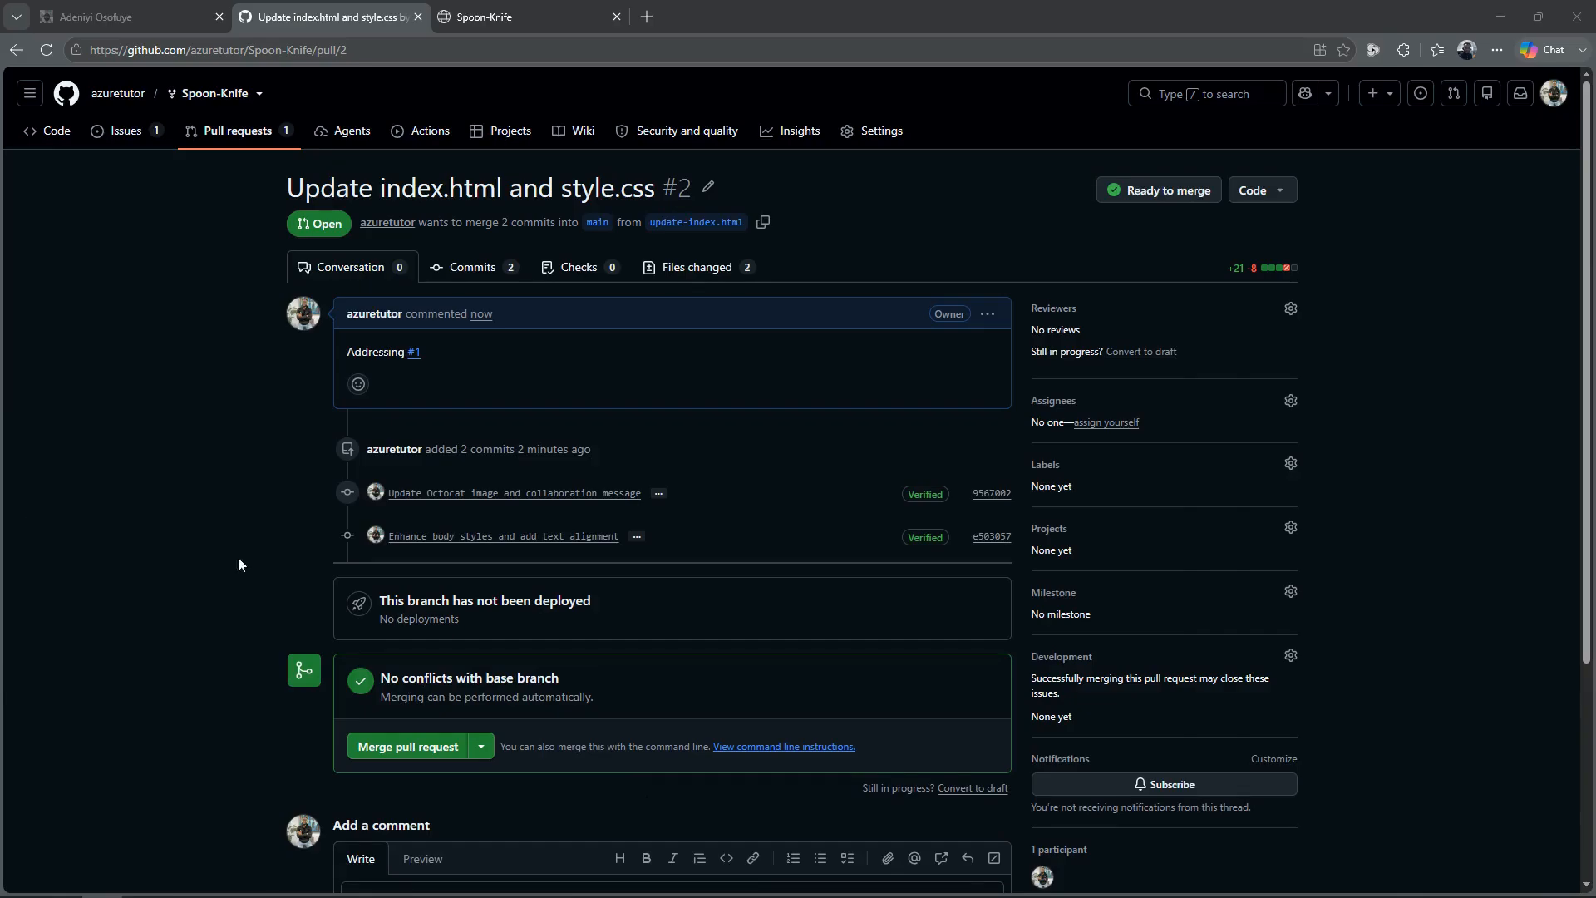
Step: Merge the pull request into main with the suggested commit message and delete the update-index.html branch
{"action": "left_click", "coordinate": [436, 759]}
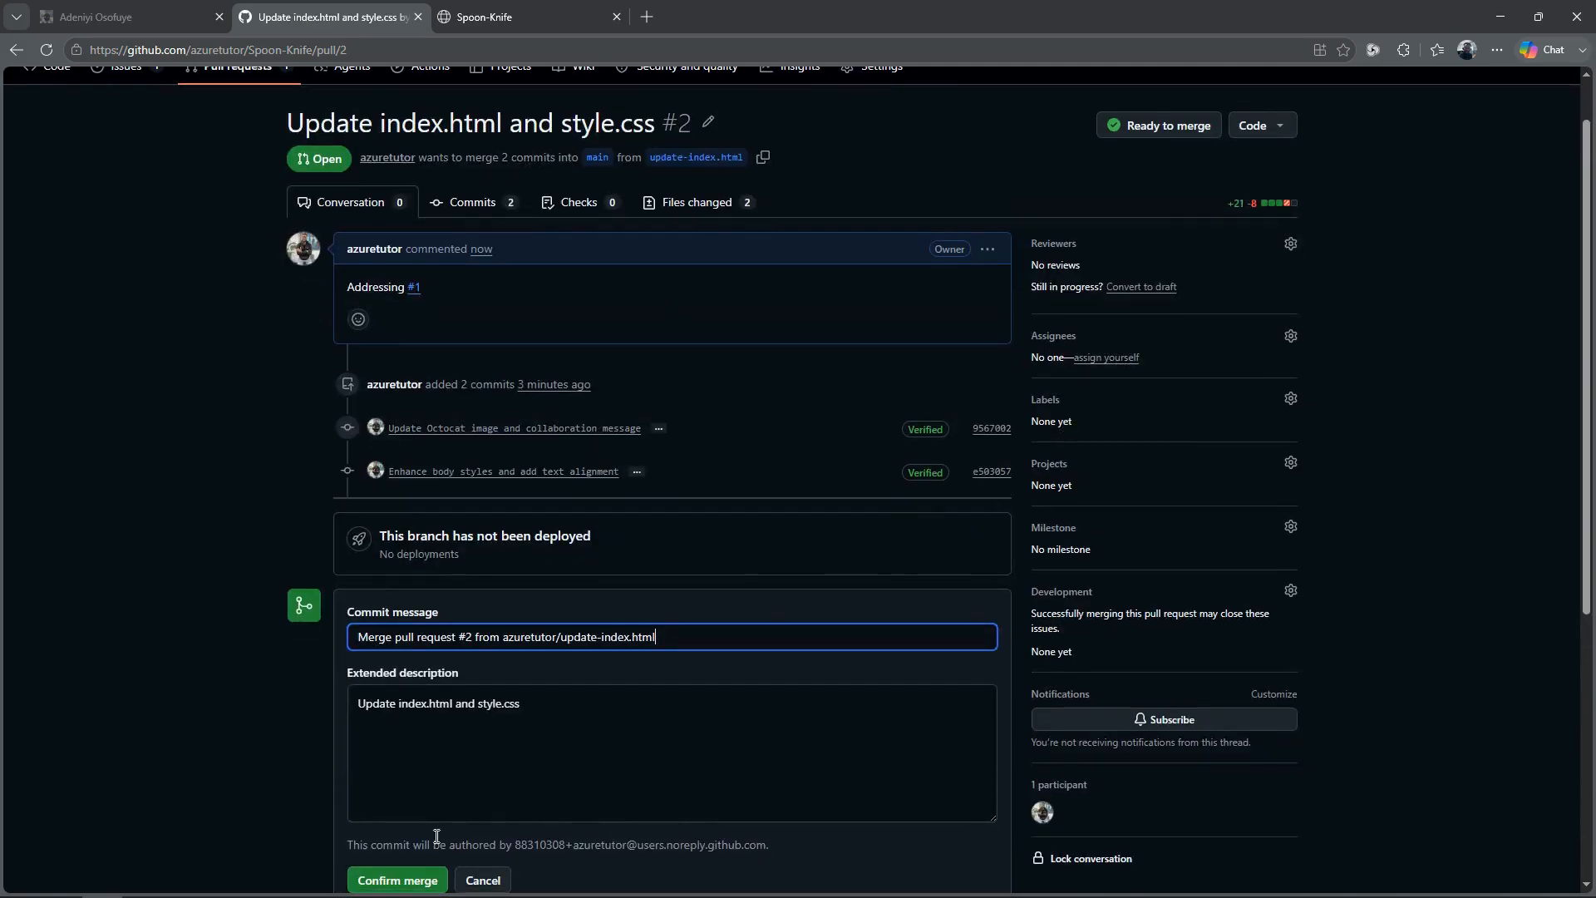
{"action": "left_click", "coordinate": [399, 883]}
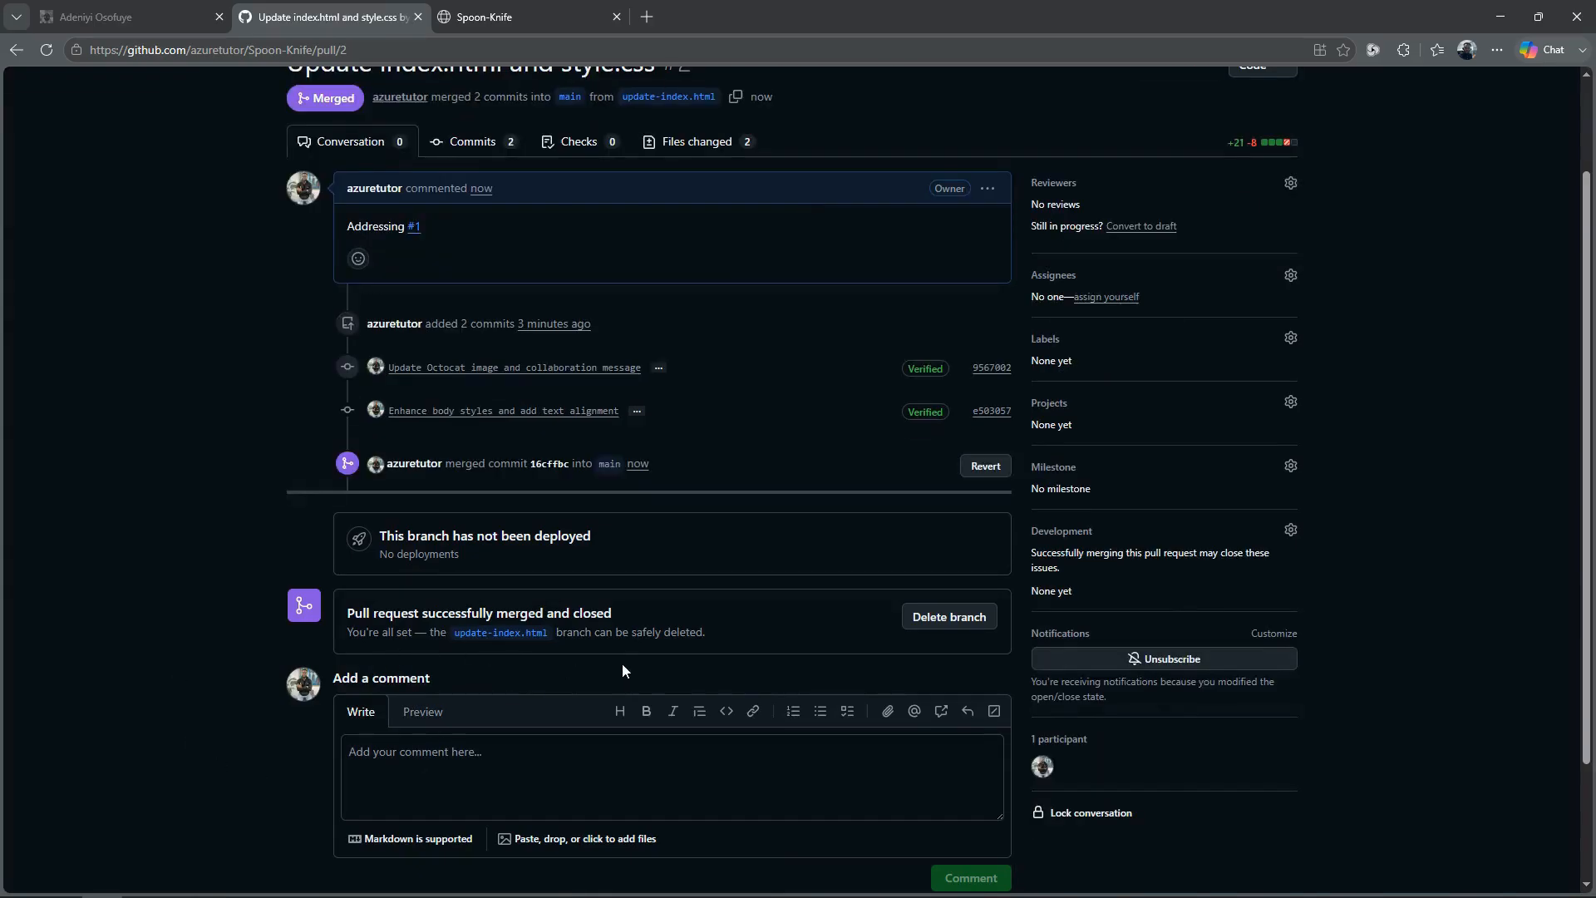
{"action": "left_click", "coordinate": [951, 669]}
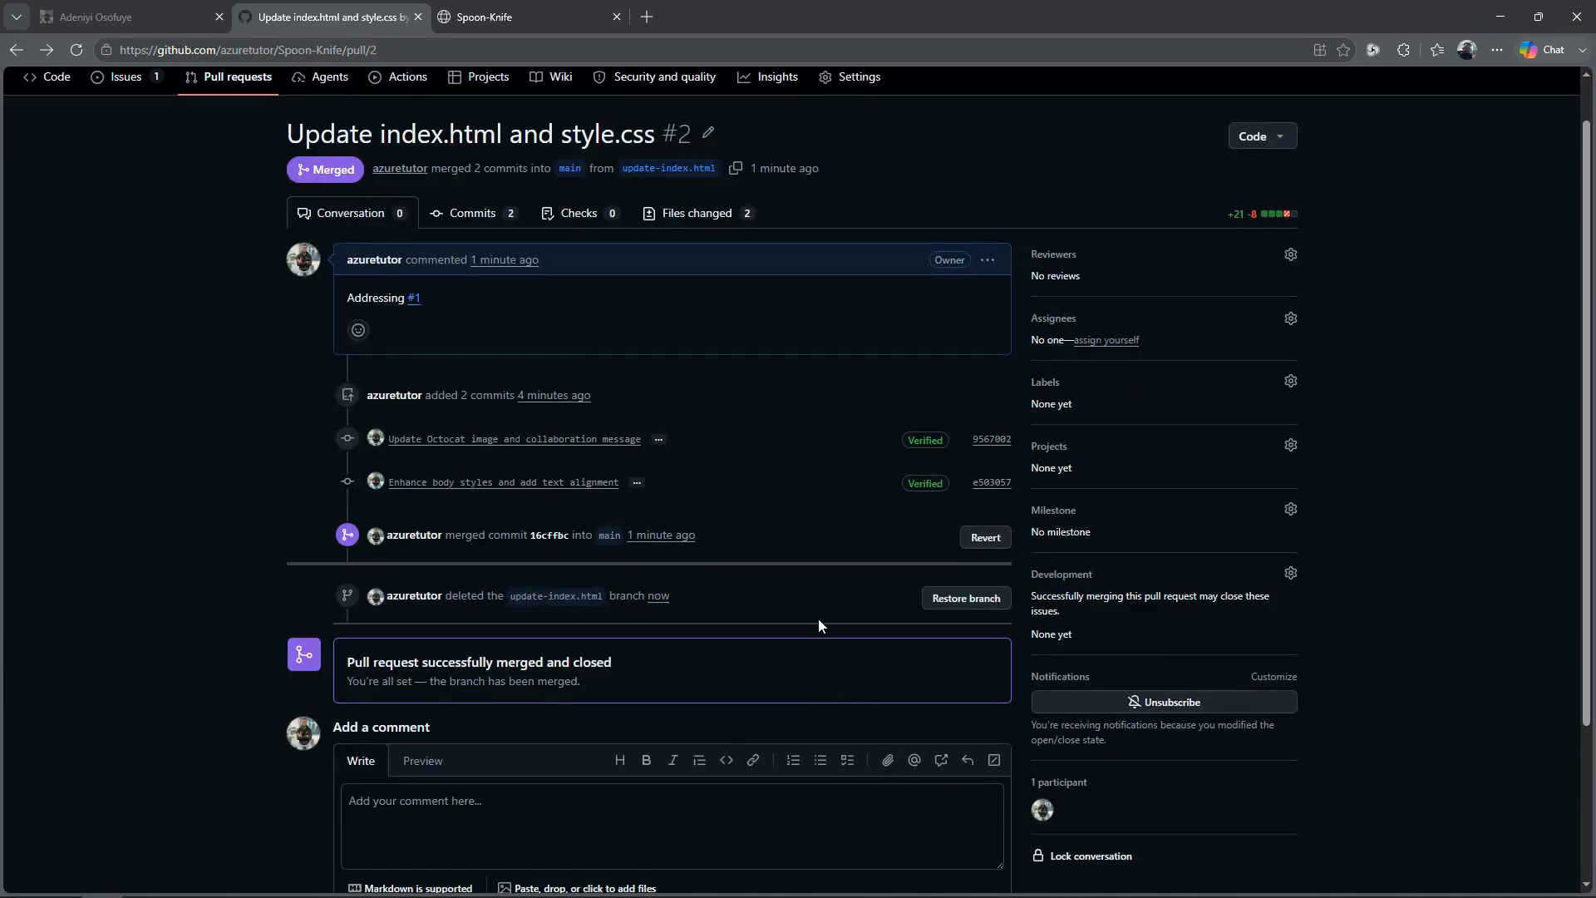
Step: Mark the open issue "index.html looks rather austere" as completed in the repository's issue list
{"action": "left_click", "coordinate": [125, 80]}
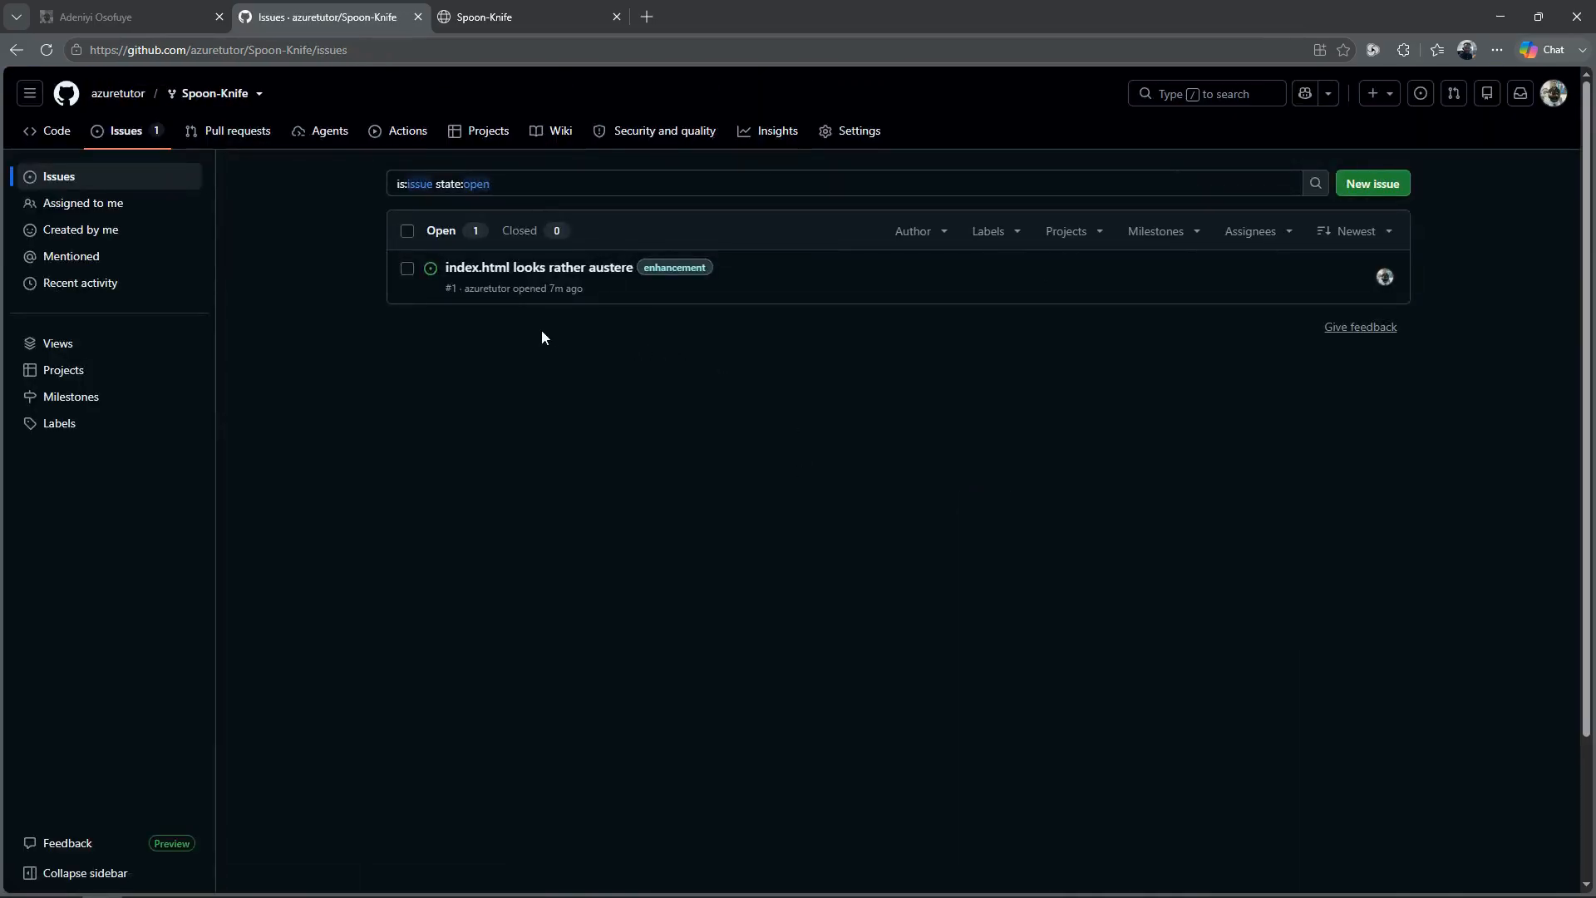
{"action": "left_click", "coordinate": [407, 269]}
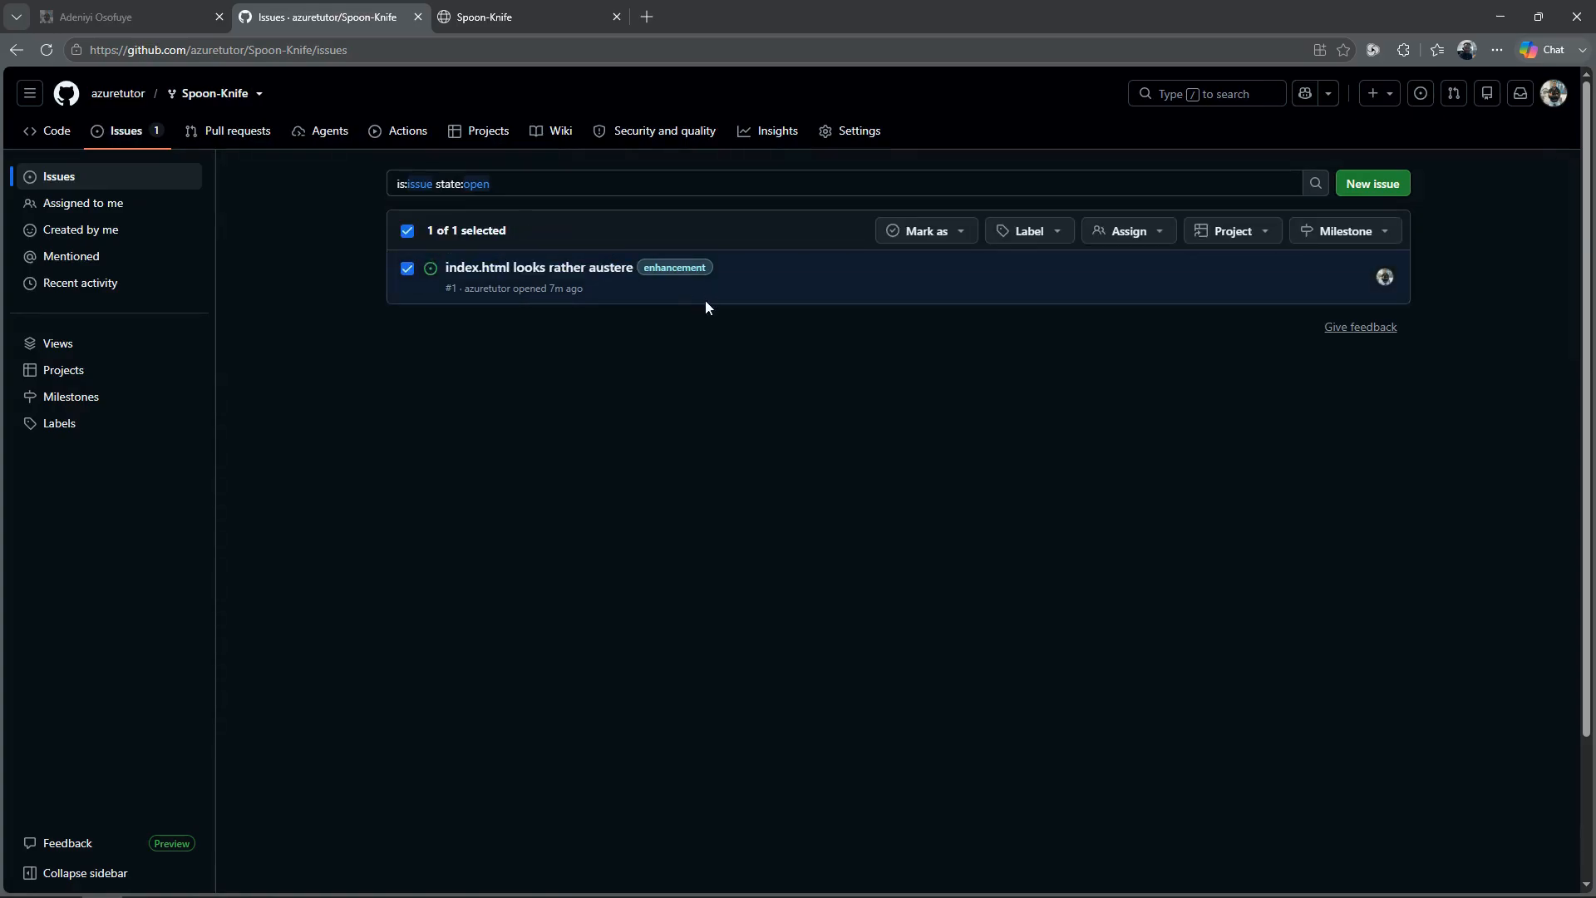
{"action": "left_click", "coordinate": [964, 234]}
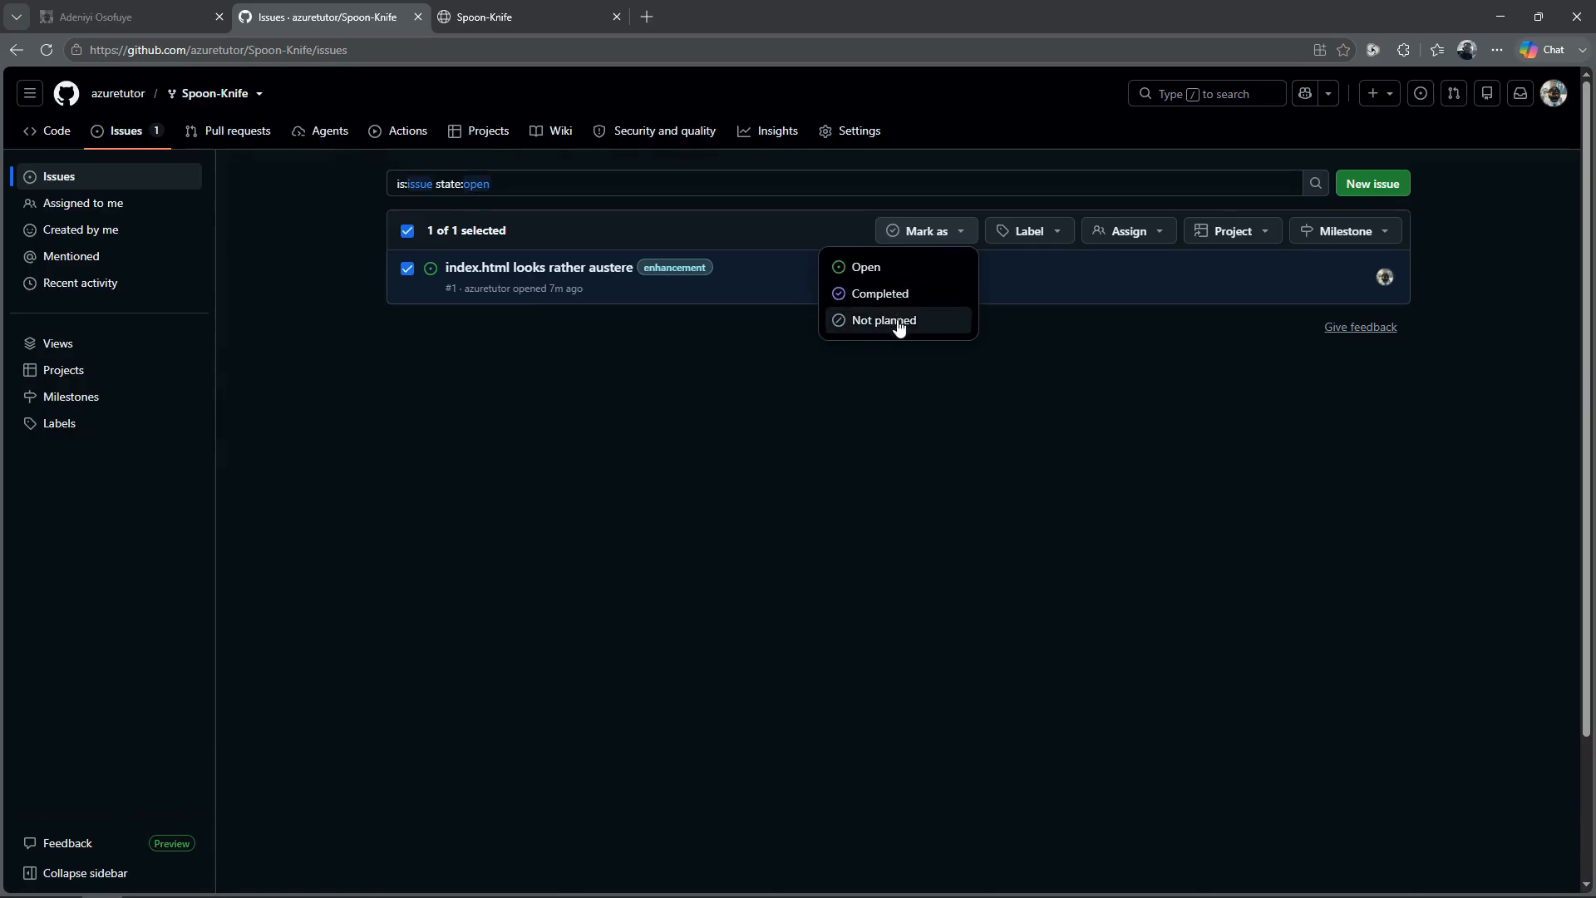
{"action": "left_click", "coordinate": [887, 299]}
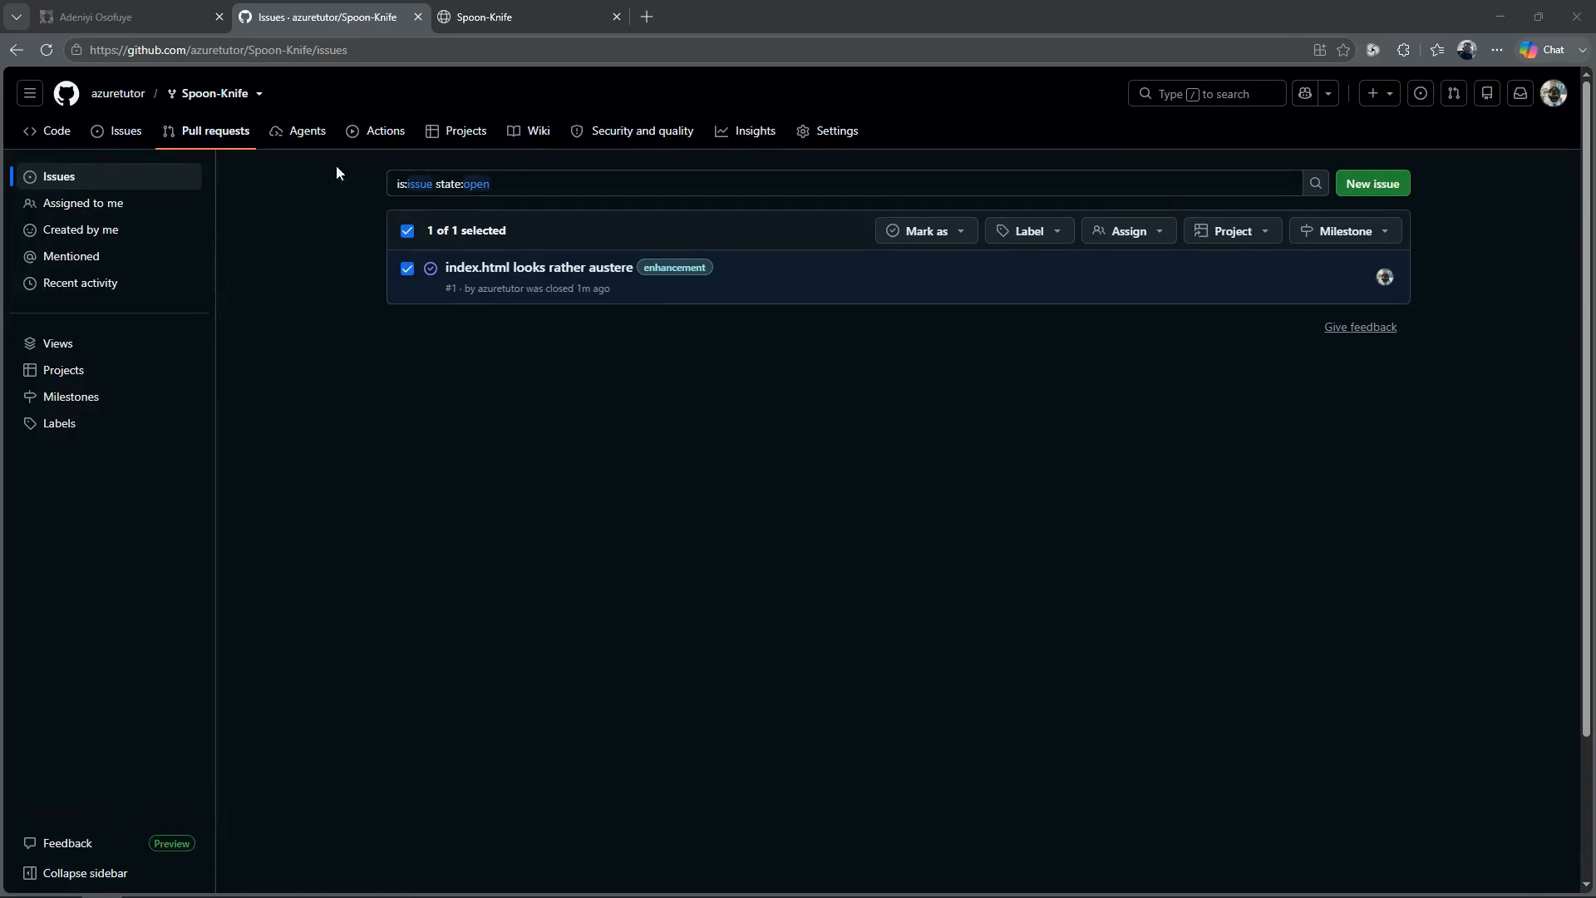
Step: Examine the issue's status in the Backlog and Board views of DevOps Core Intro Project, and check the already open Spoon-Knife page
{"action": "left_click", "coordinate": [465, 137]}
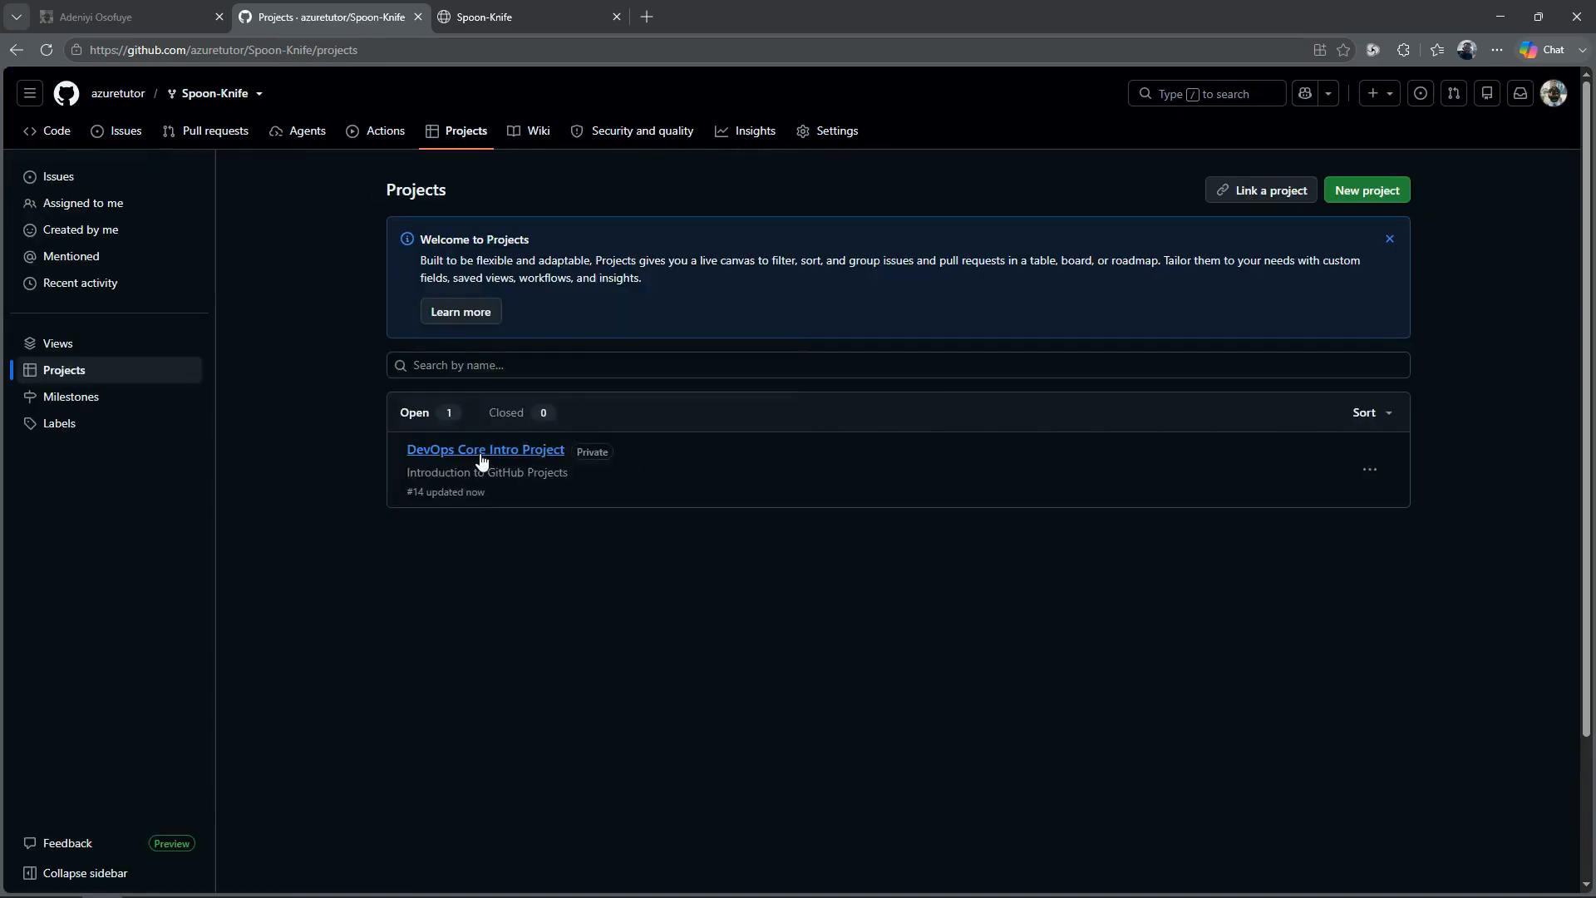
{"action": "left_click", "coordinate": [485, 453]}
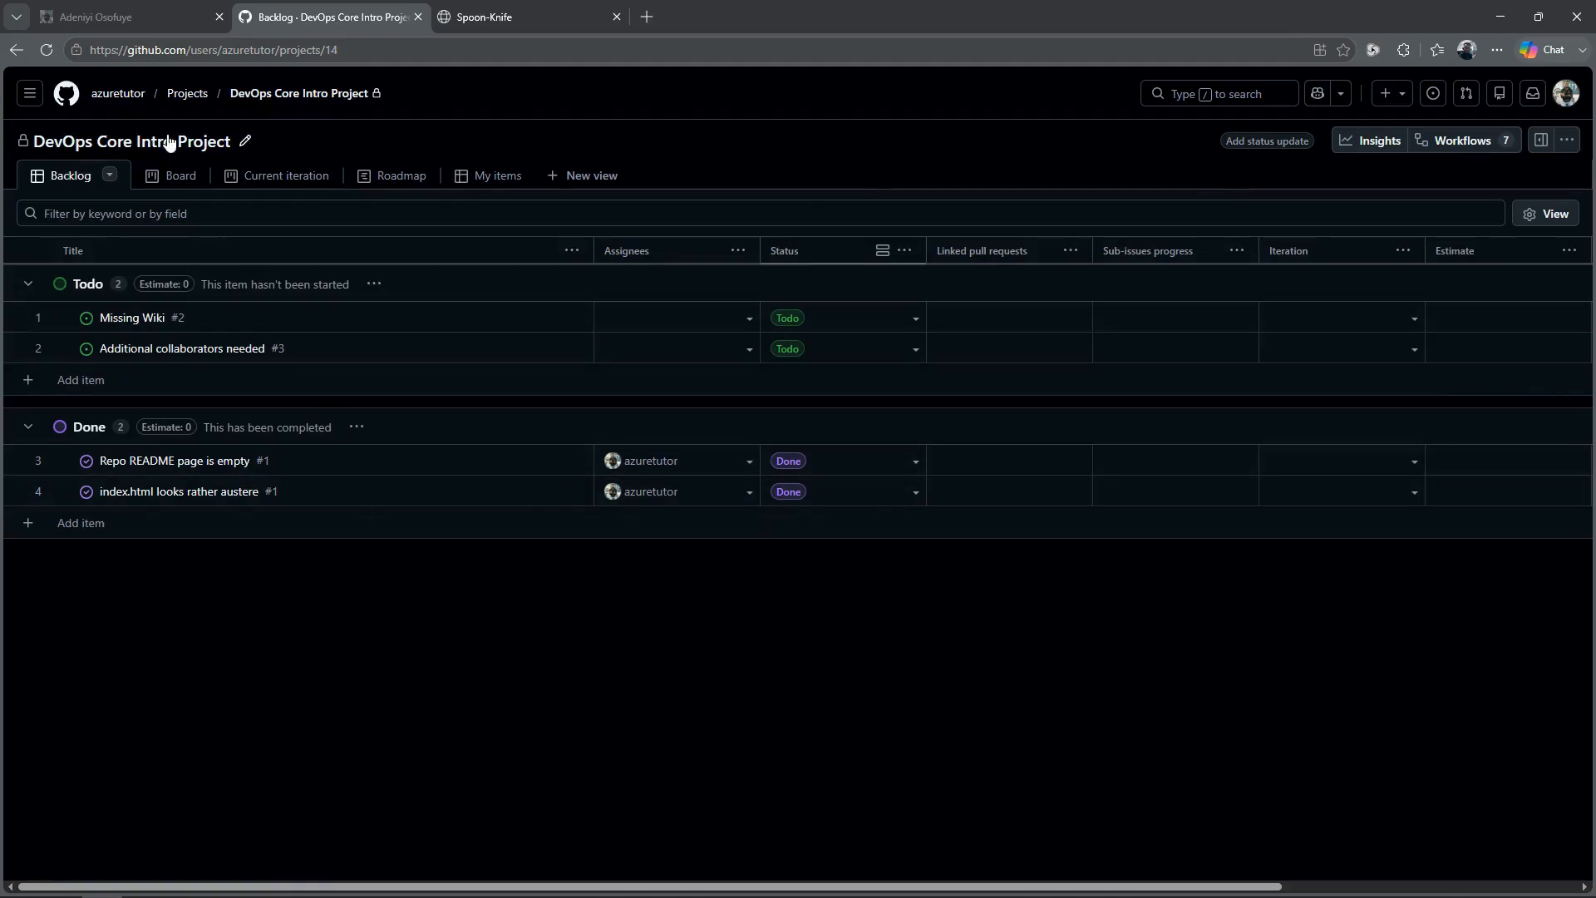
{"action": "left_click", "coordinate": [170, 178]}
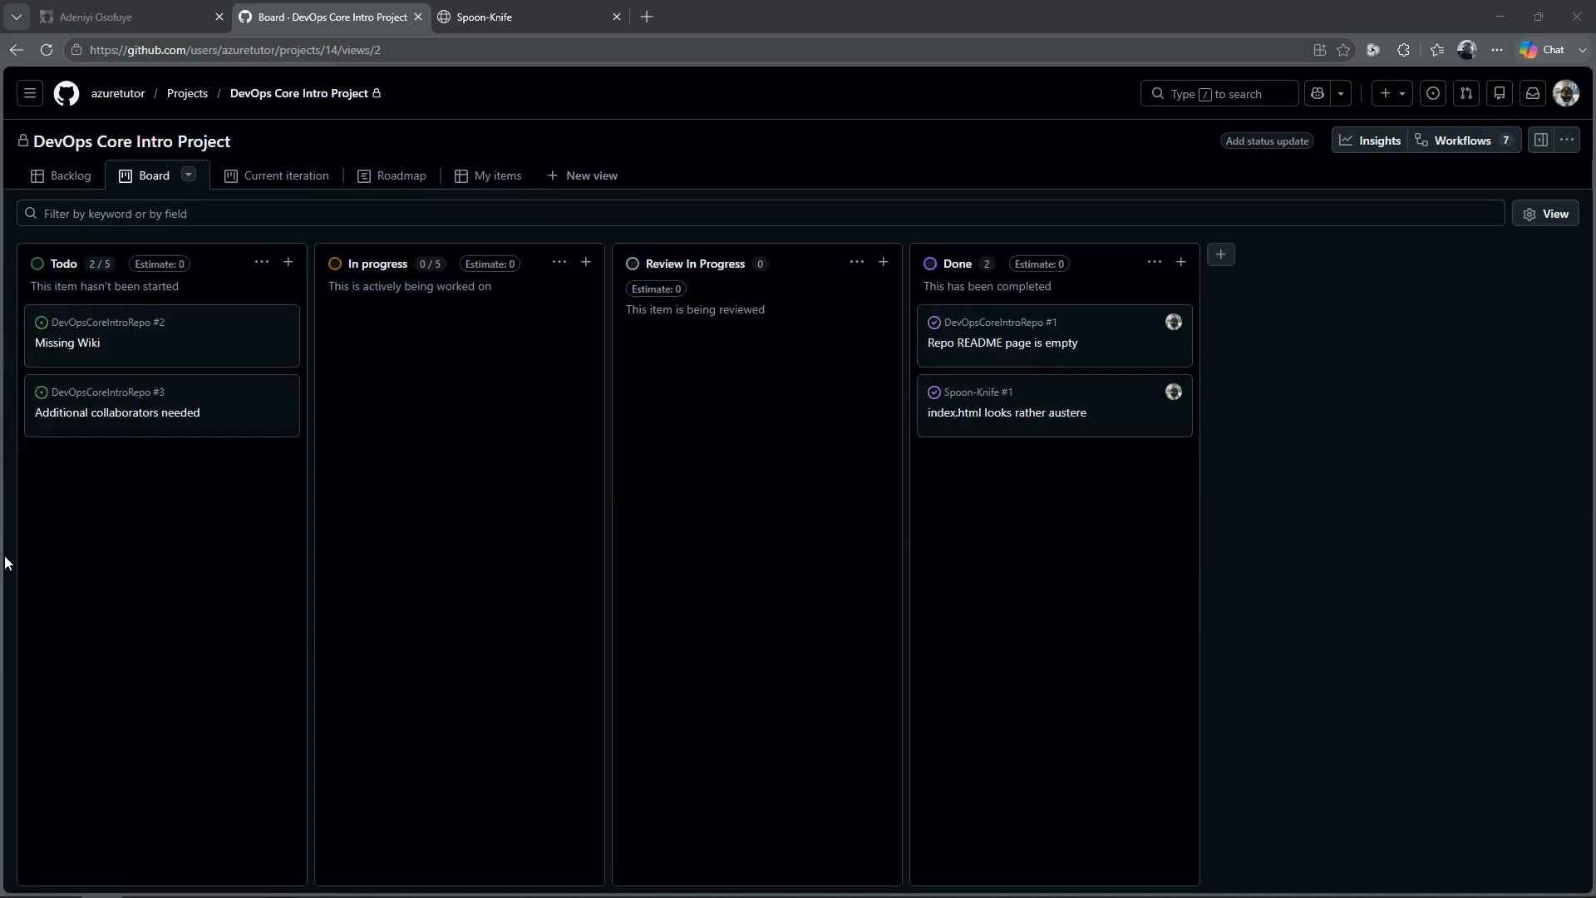
{"action": "left_click", "coordinate": [570, 12]}
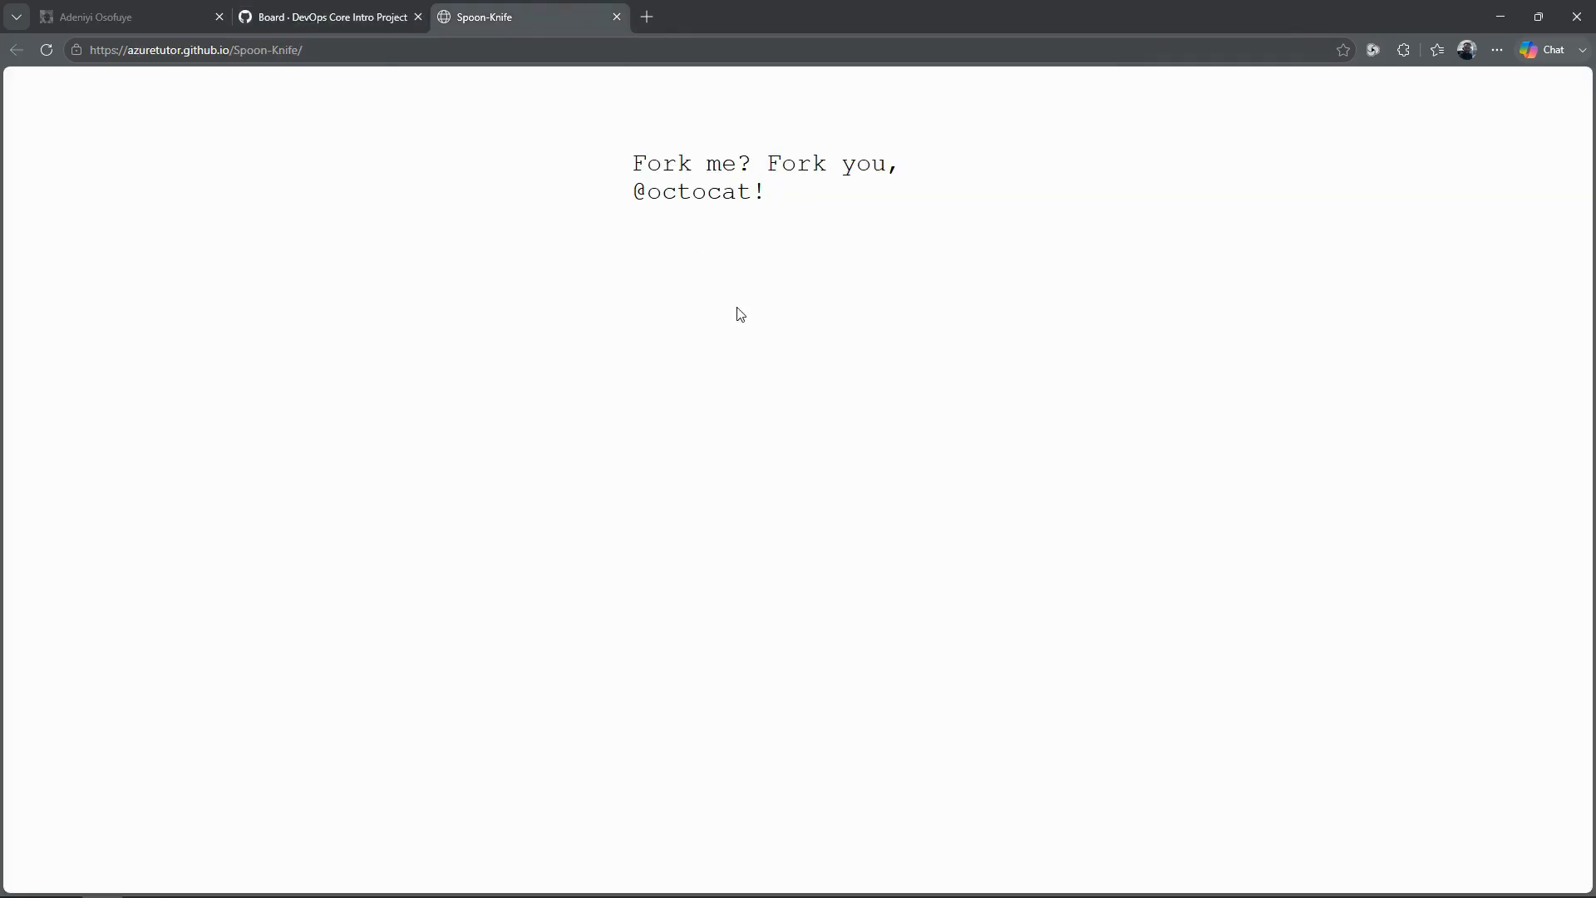
{"action": "left_click", "coordinate": [361, 18]}
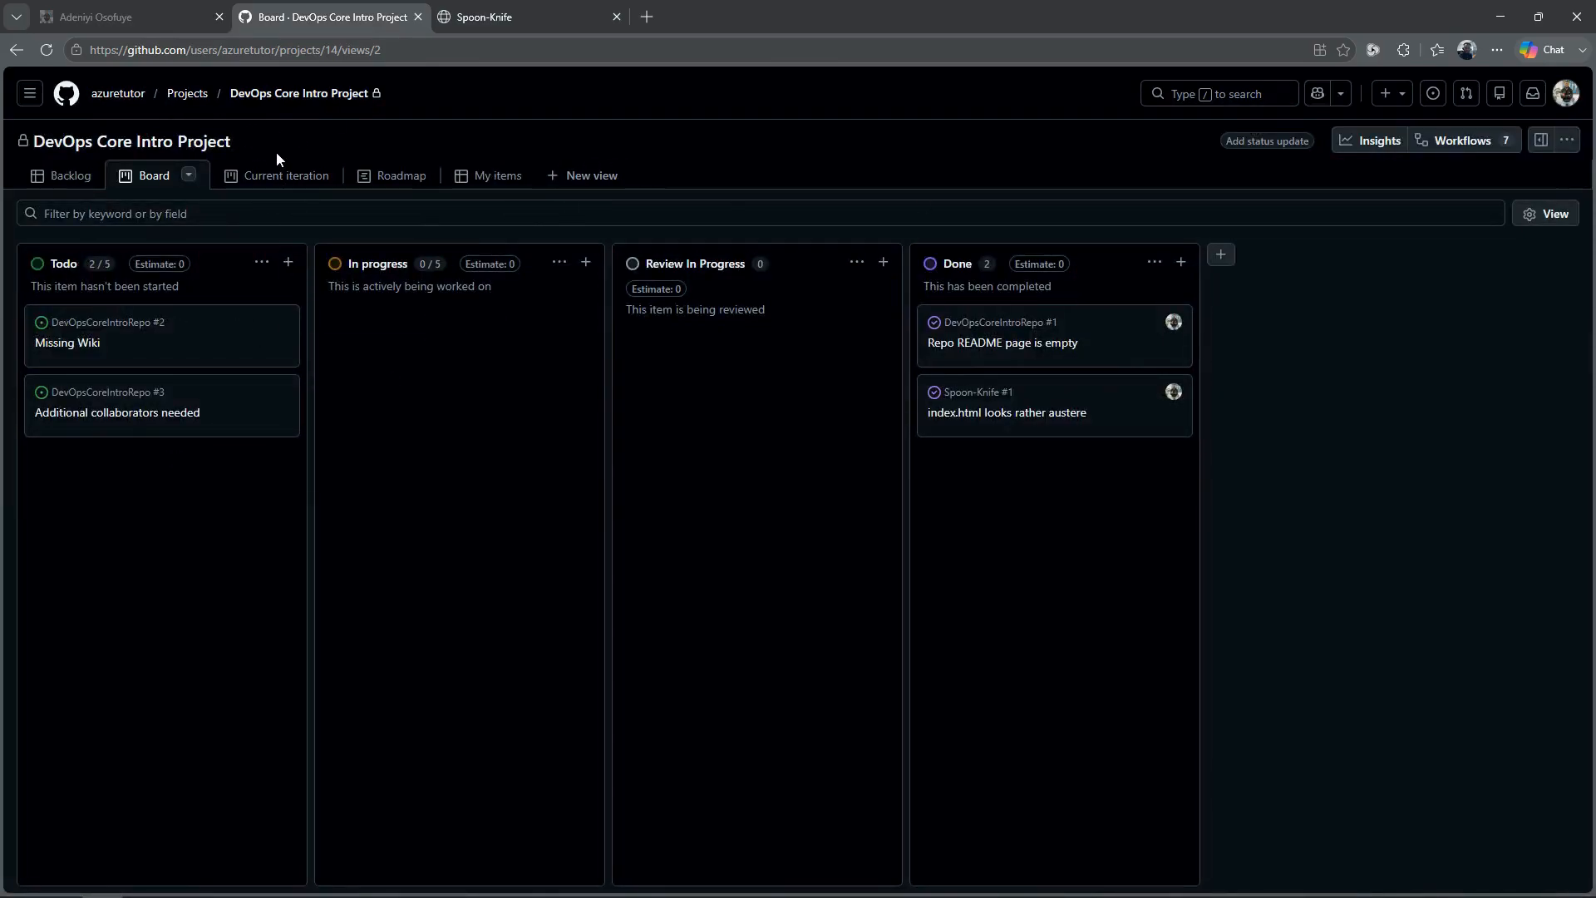
Step: Go to the Spoon-Knife fork through the account's repositories and open its GitHub Pages settings
{"action": "left_click", "coordinate": [1563, 94]}
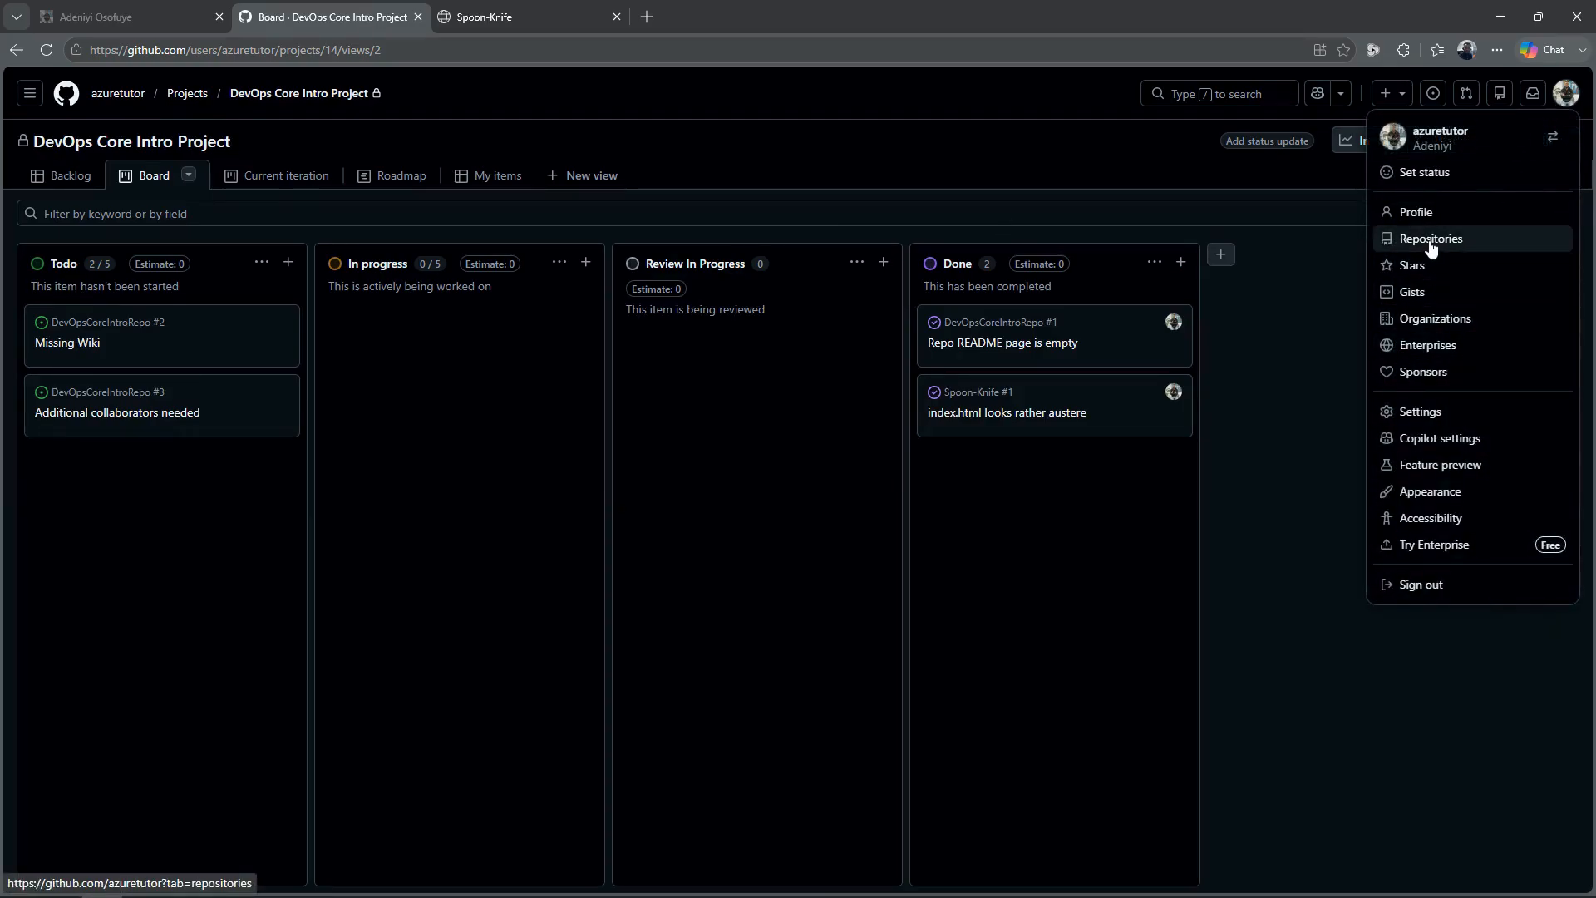
{"action": "left_click", "coordinate": [1431, 240]}
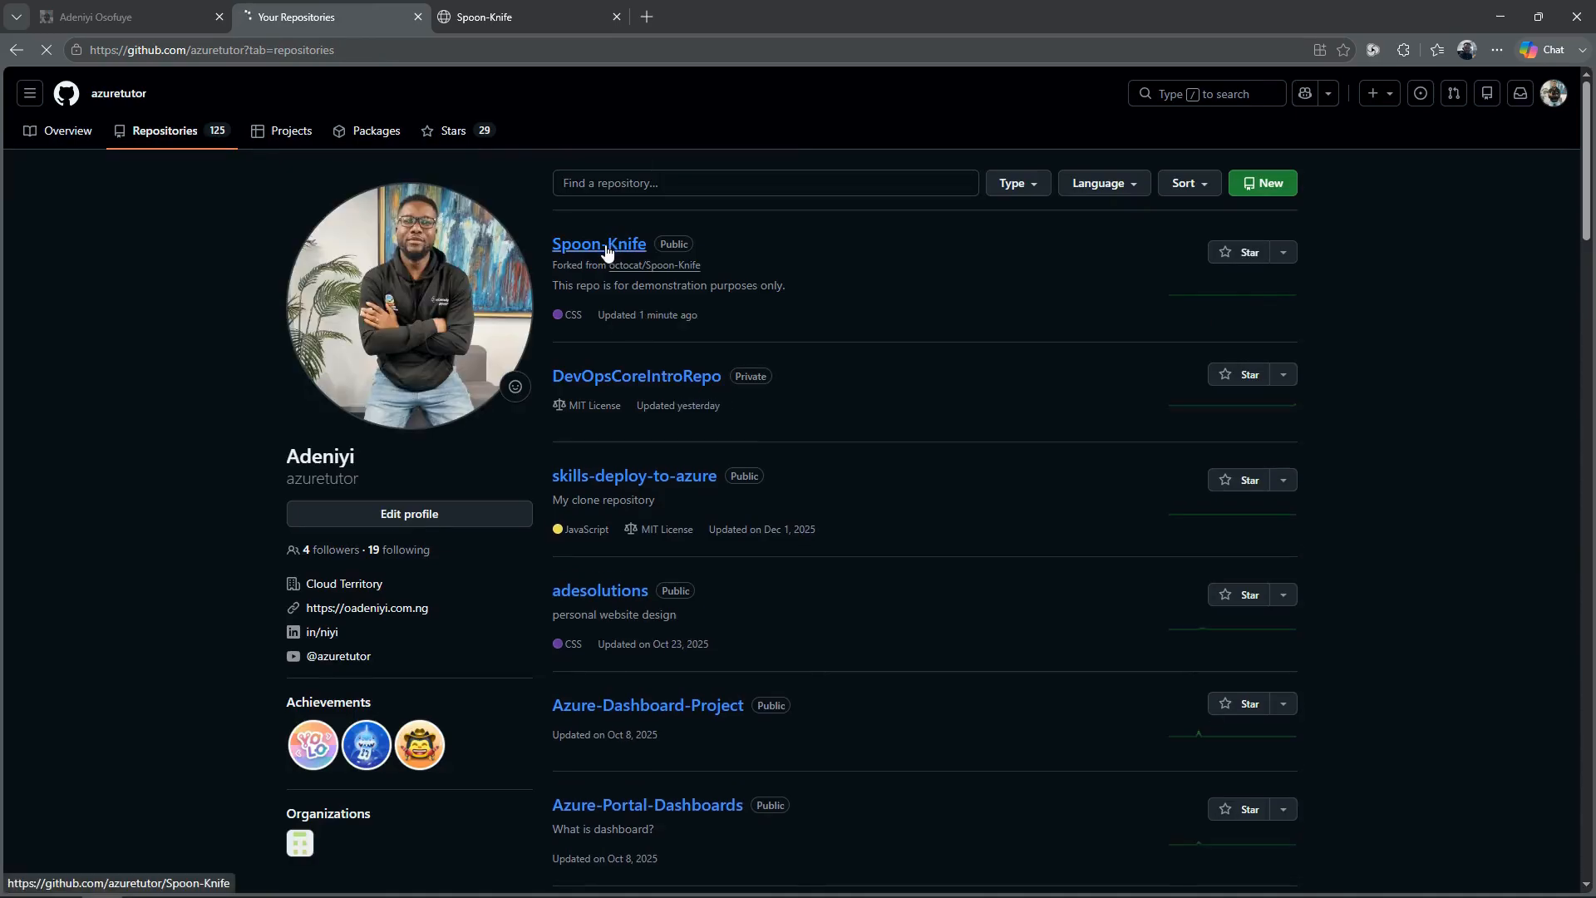
{"action": "left_click", "coordinate": [512, 20]}
{"action": "left_click", "coordinate": [321, 20]}
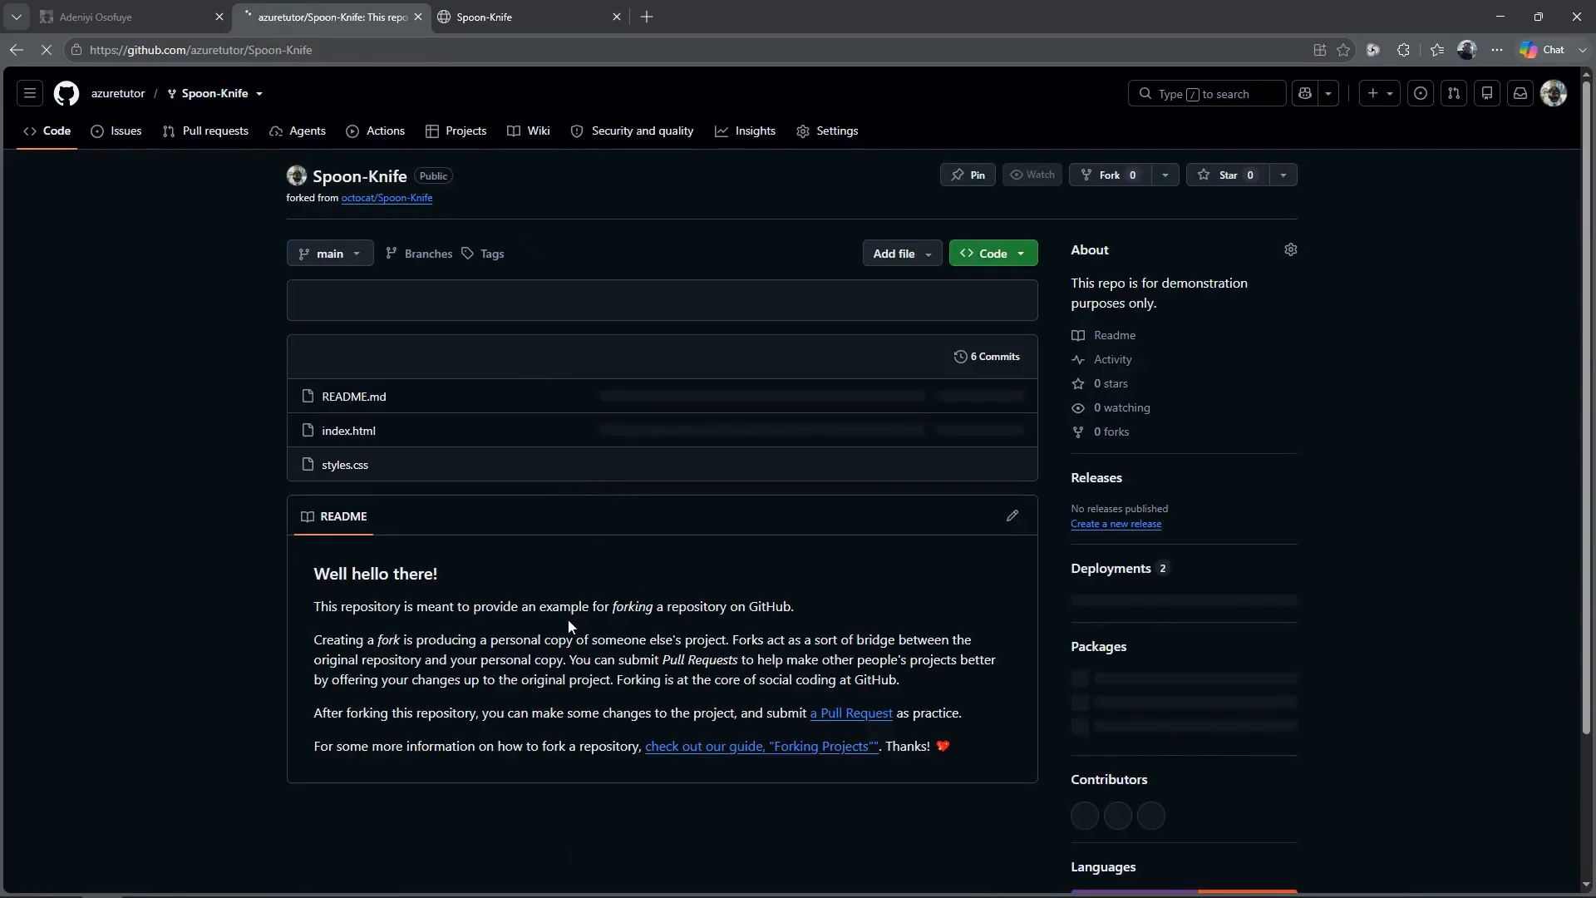
{"action": "left_click", "coordinate": [856, 133]}
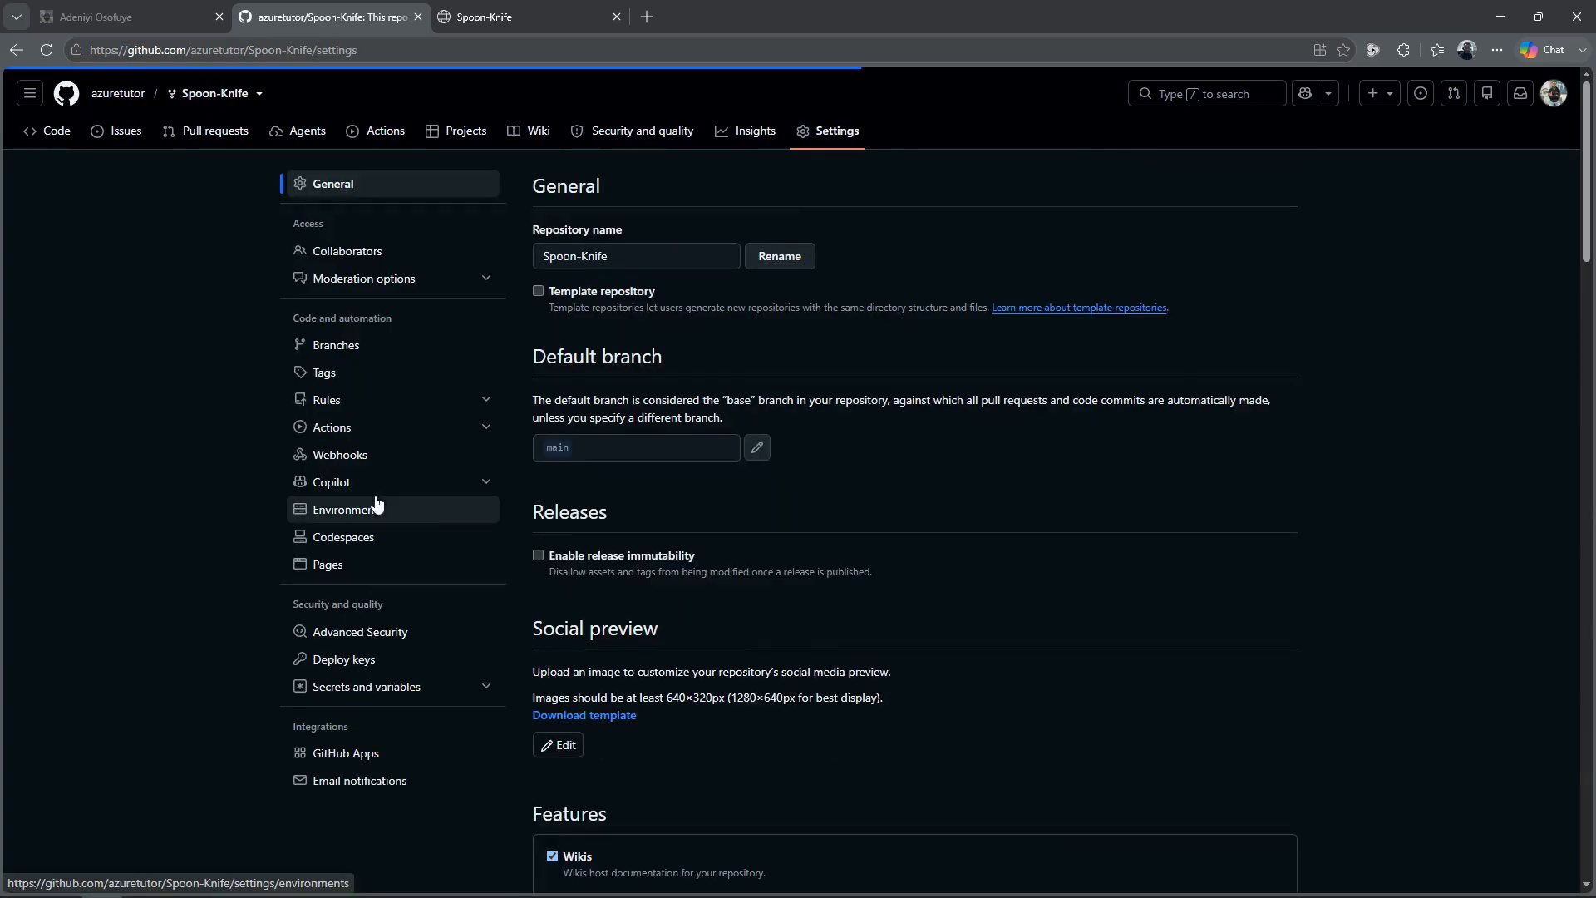
{"action": "left_click", "coordinate": [327, 565]}
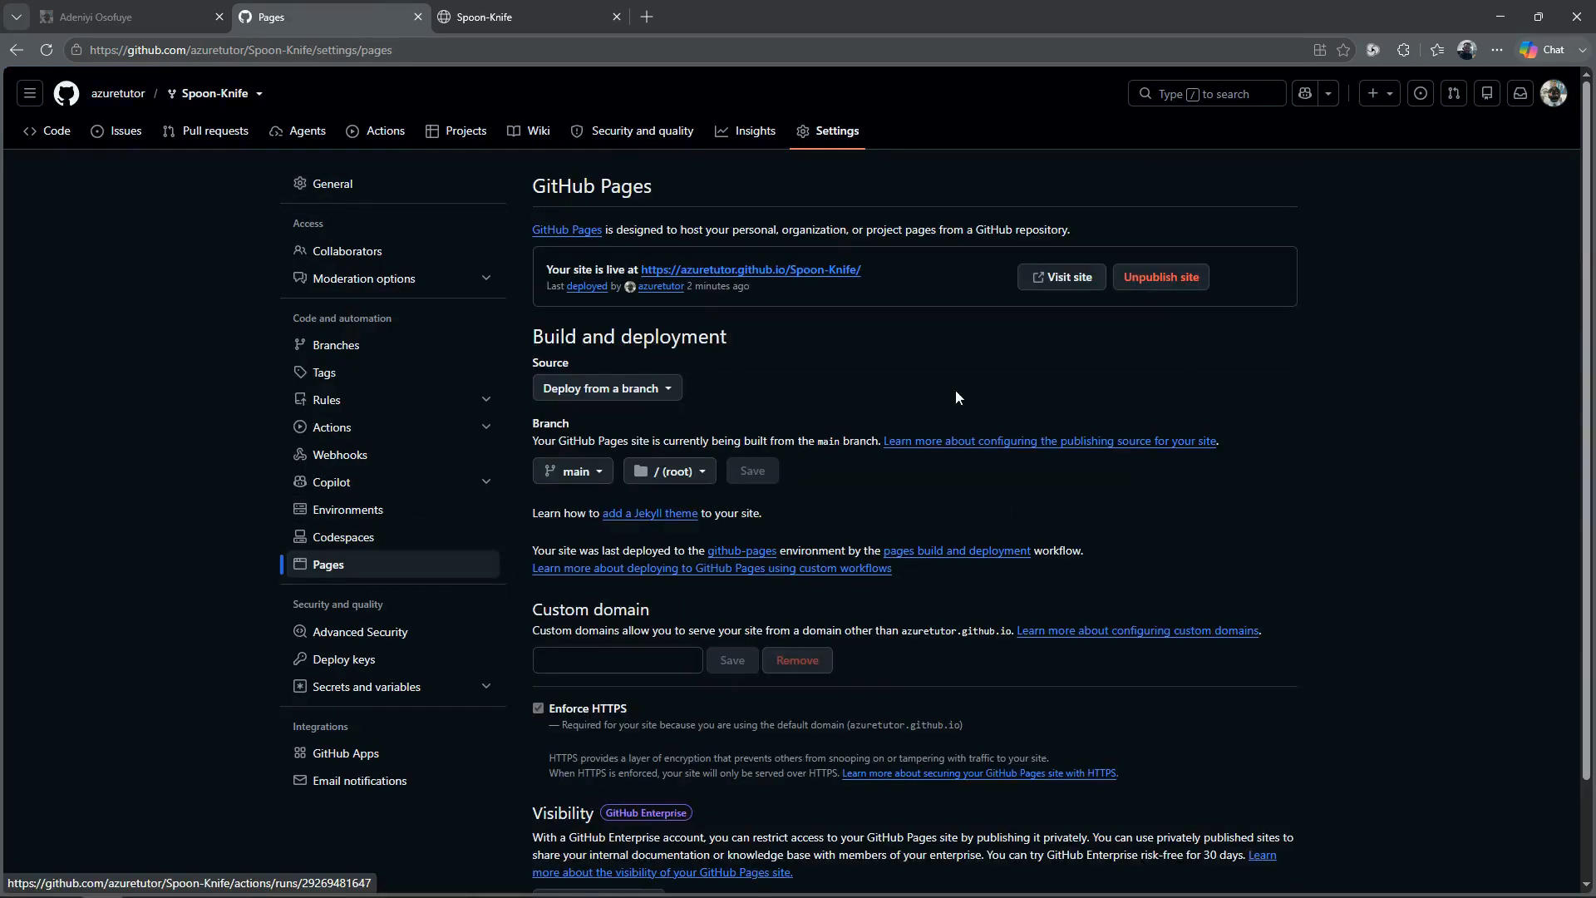
Step: Visit the live site from the Pages settings and compare it with the previously opened version of the page
{"action": "left_click", "coordinate": [1064, 282]}
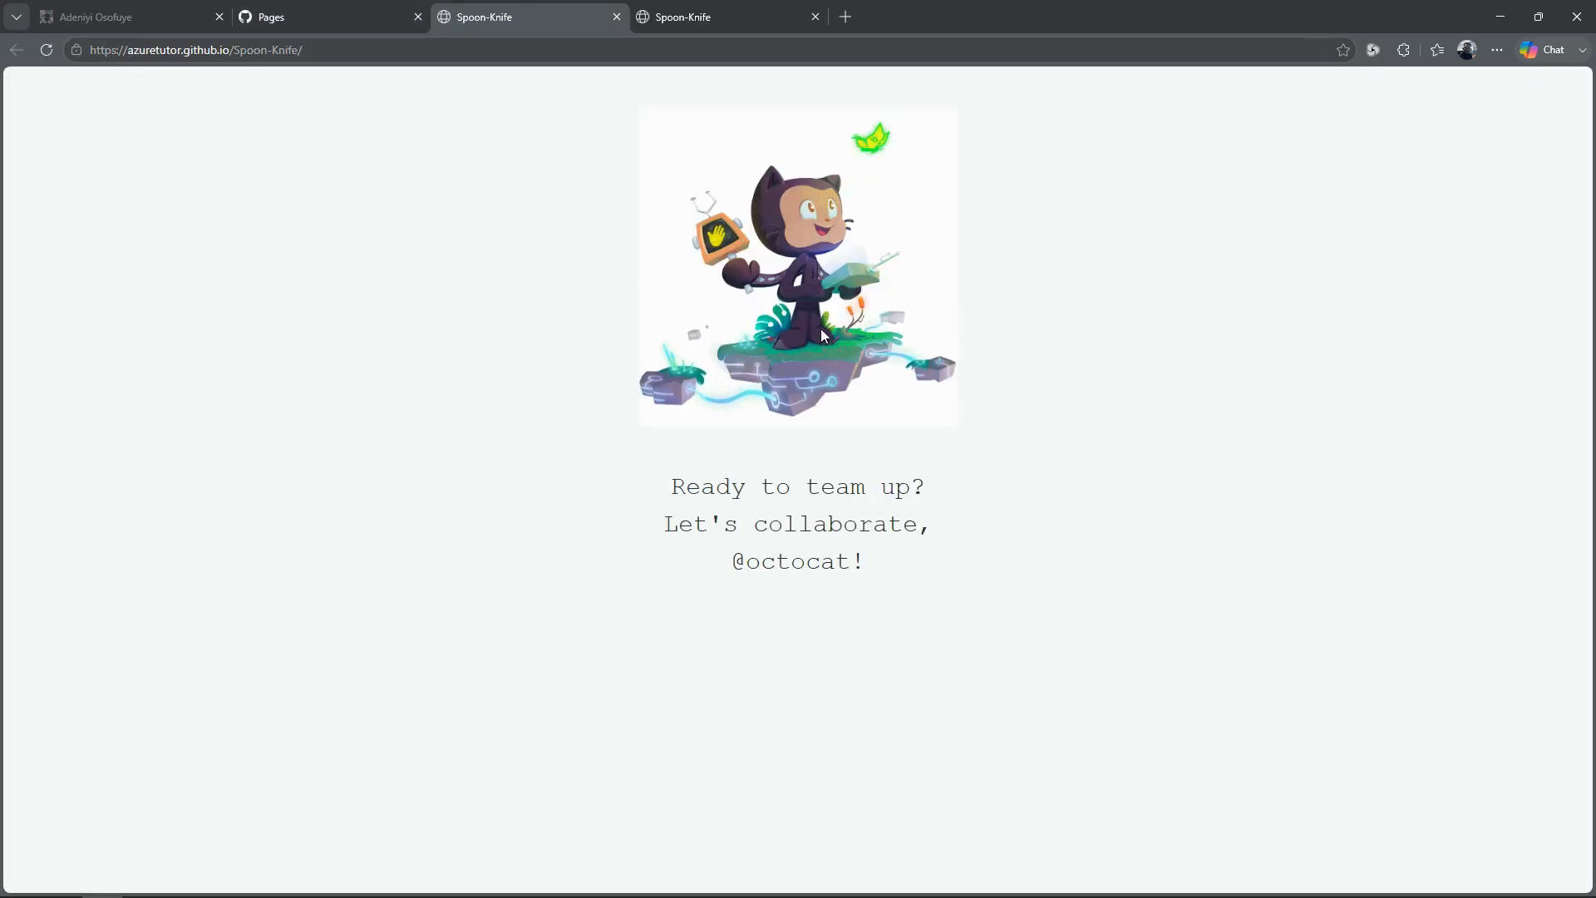
{"action": "left_click", "coordinate": [711, 17]}
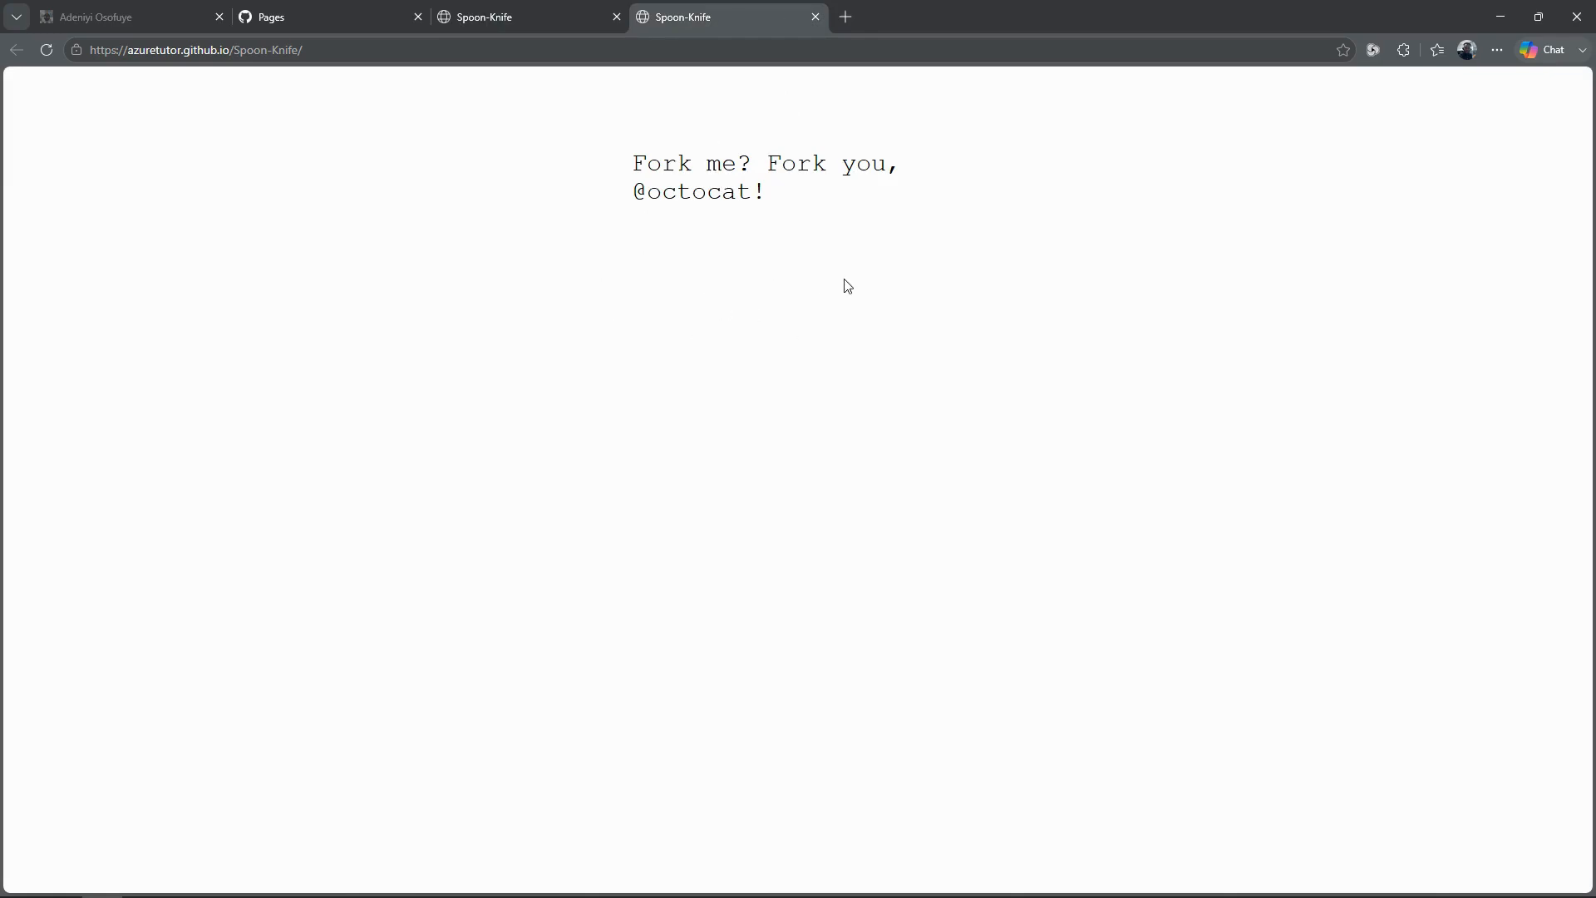
{"action": "left_click", "coordinate": [527, 17]}
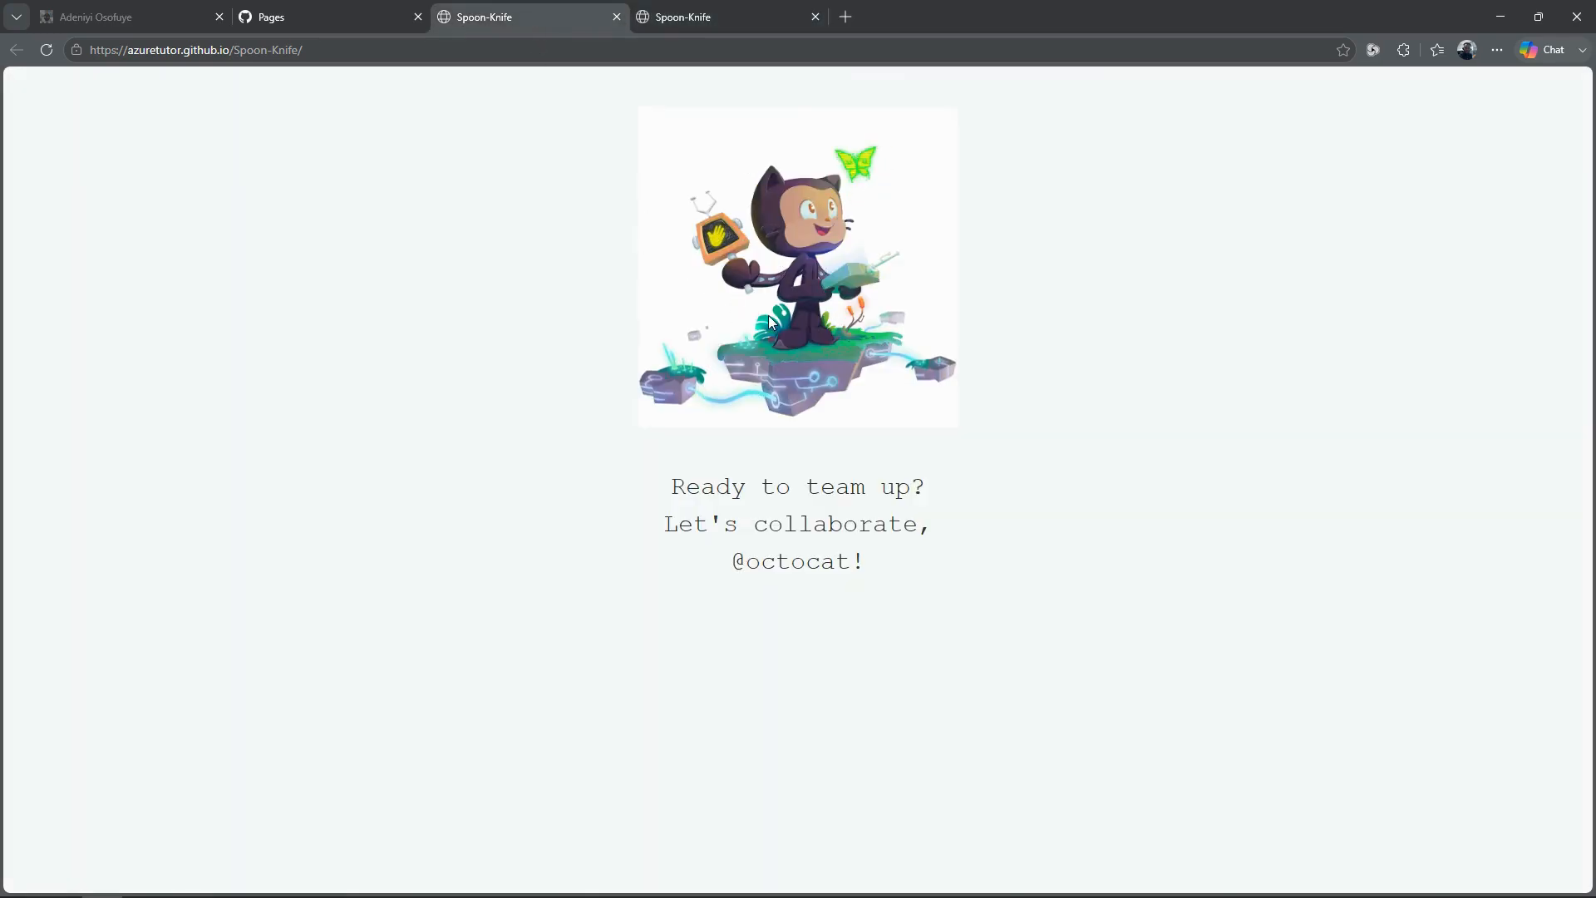